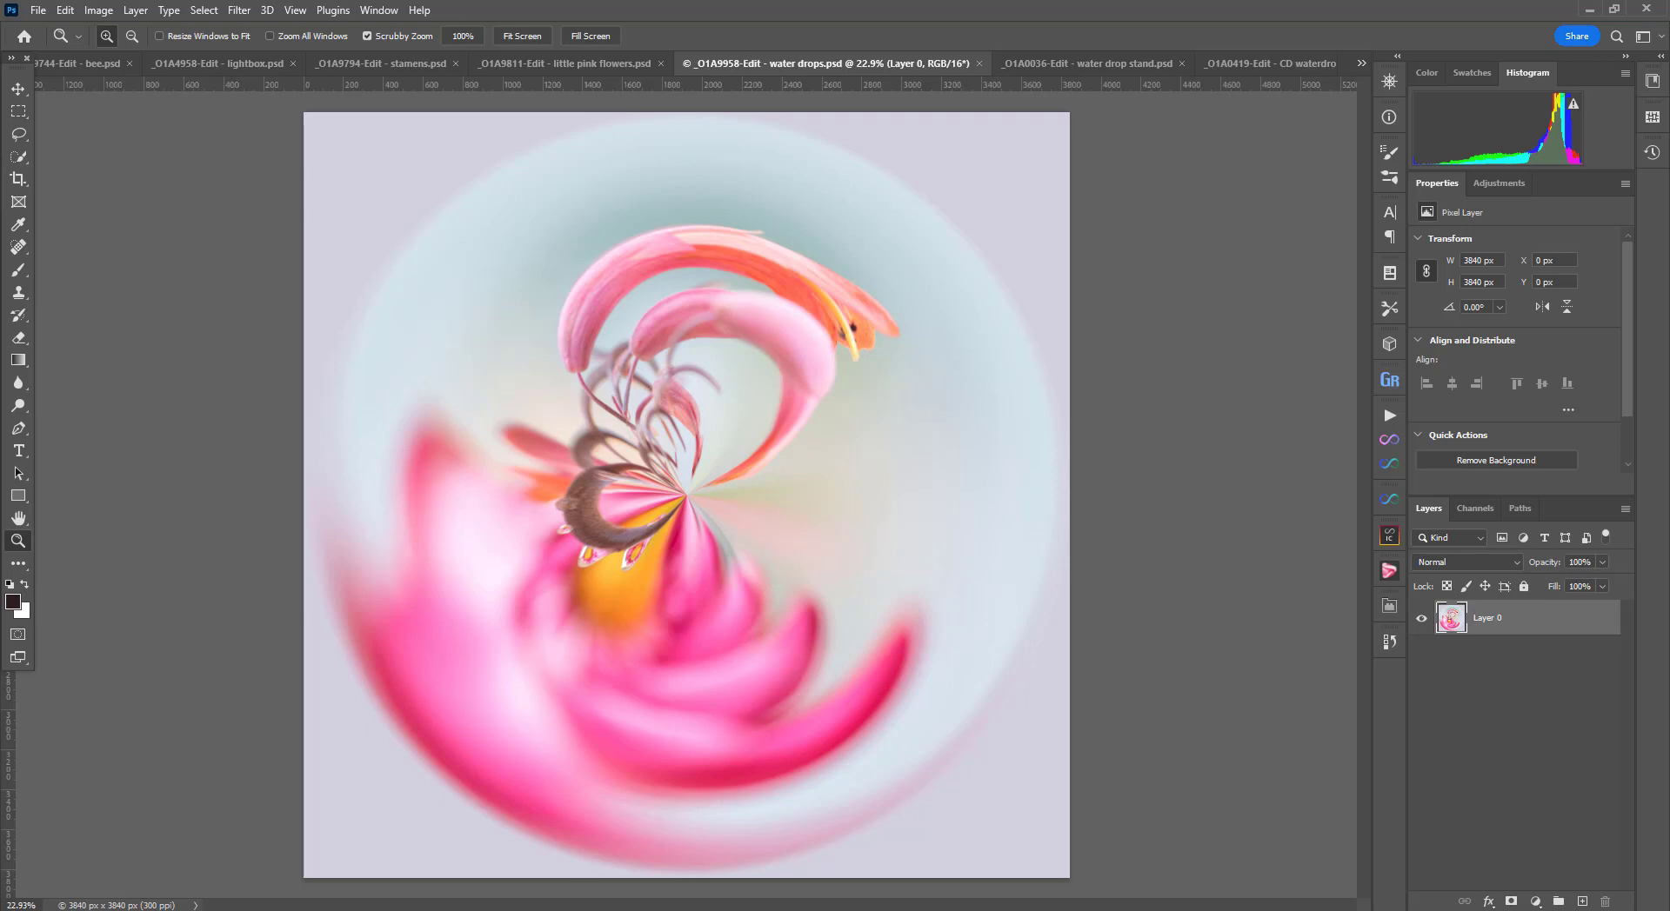
# Step: Show the CD waterdrops 2 orb, then bring up the bad example document from the tab overflow list
pyautogui.click(1275, 64)
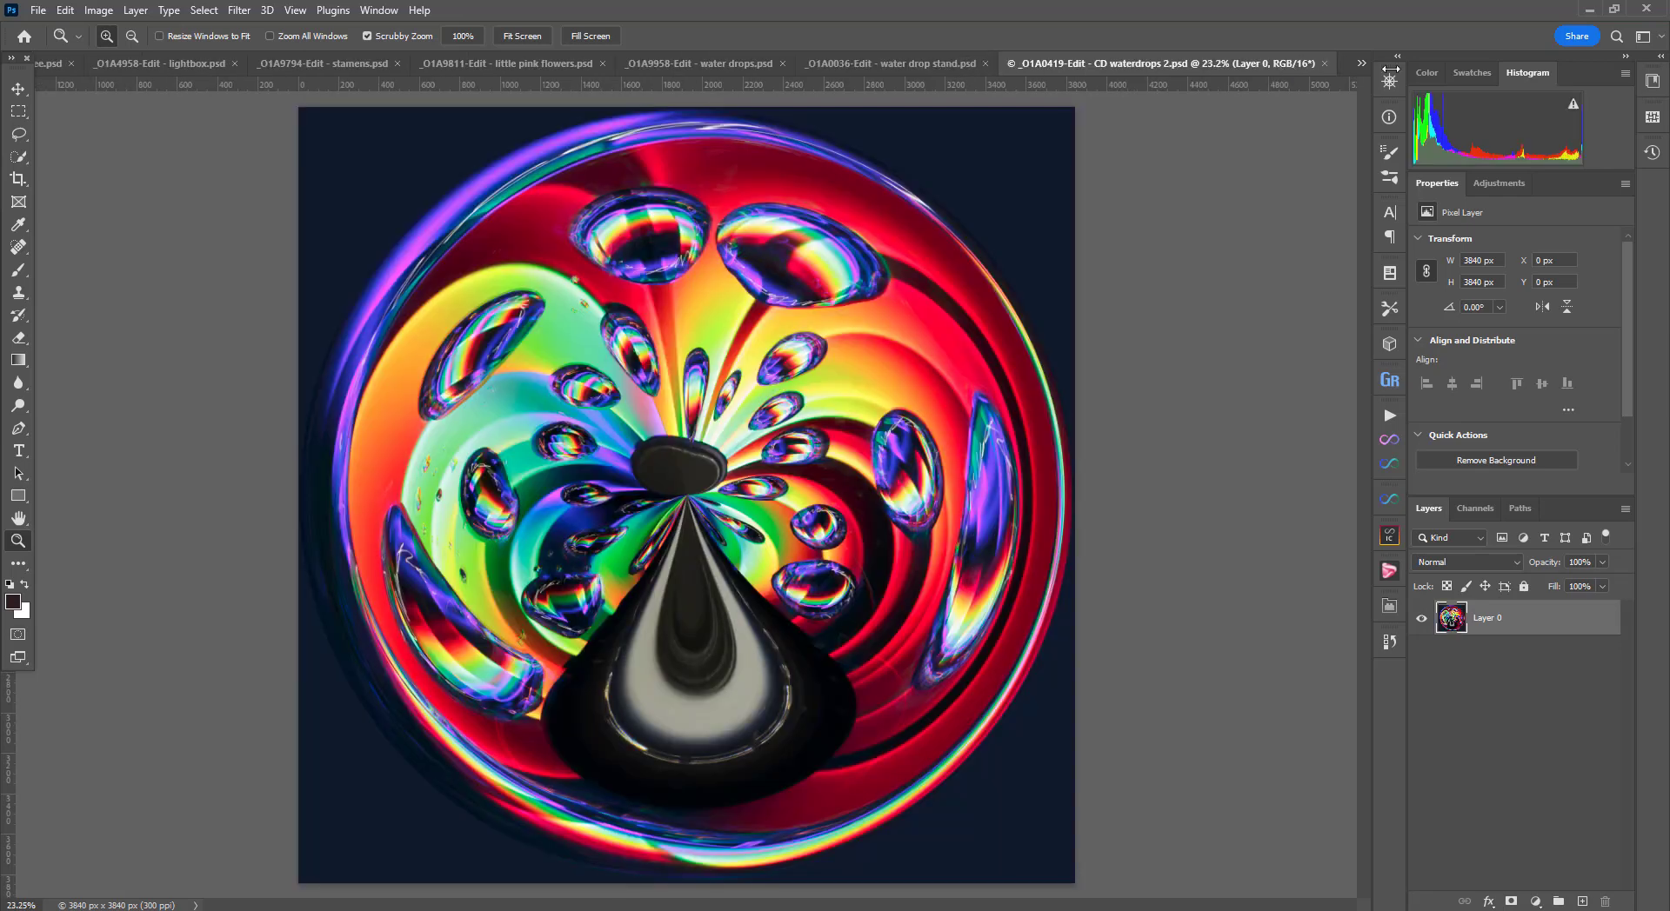
pyautogui.click(1360, 58)
pyautogui.click(1477, 258)
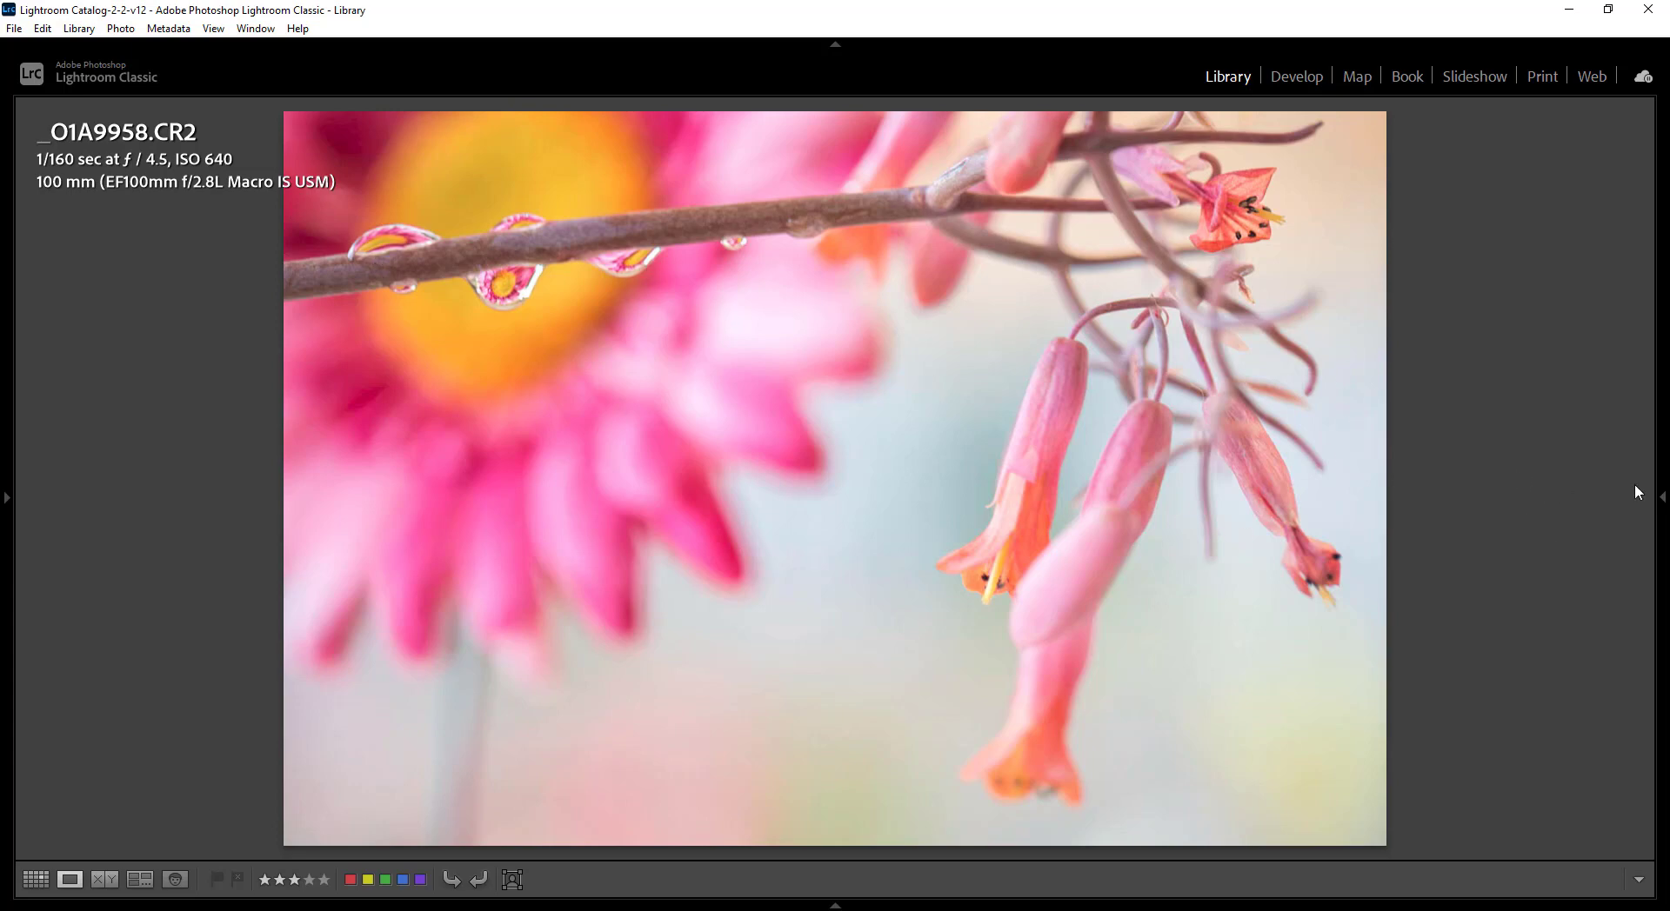
# Step: Send the _O1A9958.CR2 flower photo from Lightroom Classic to Photoshop 2023 for editing
pyautogui.hotkey('alt', 'Tab')
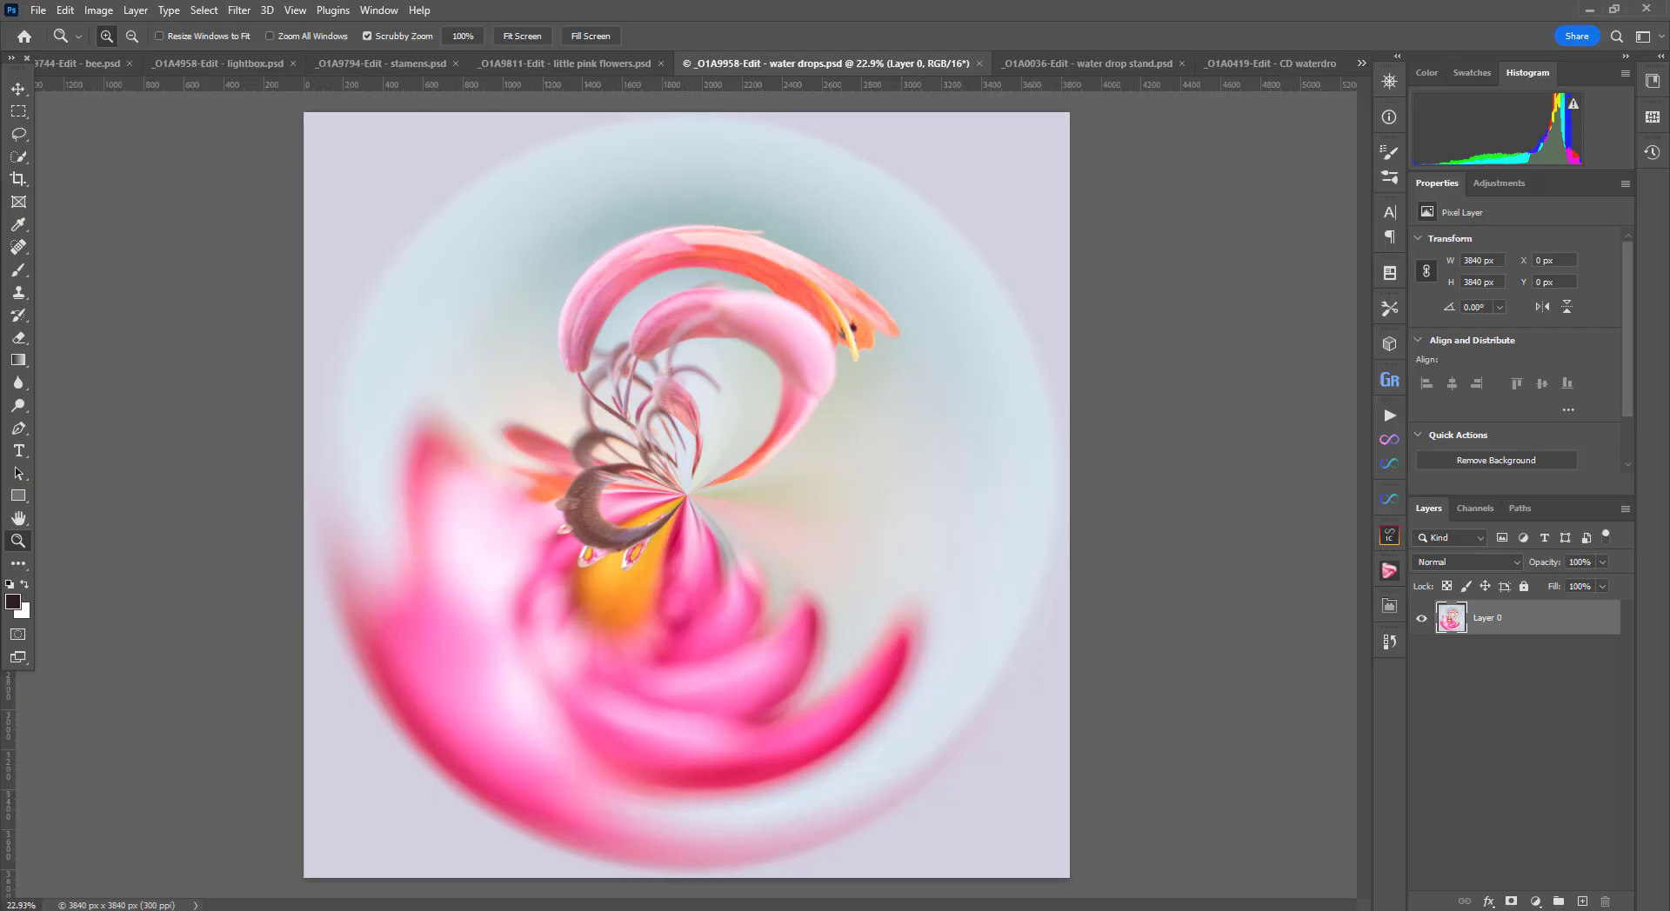
pyautogui.hotkey('alt', 'Tab')
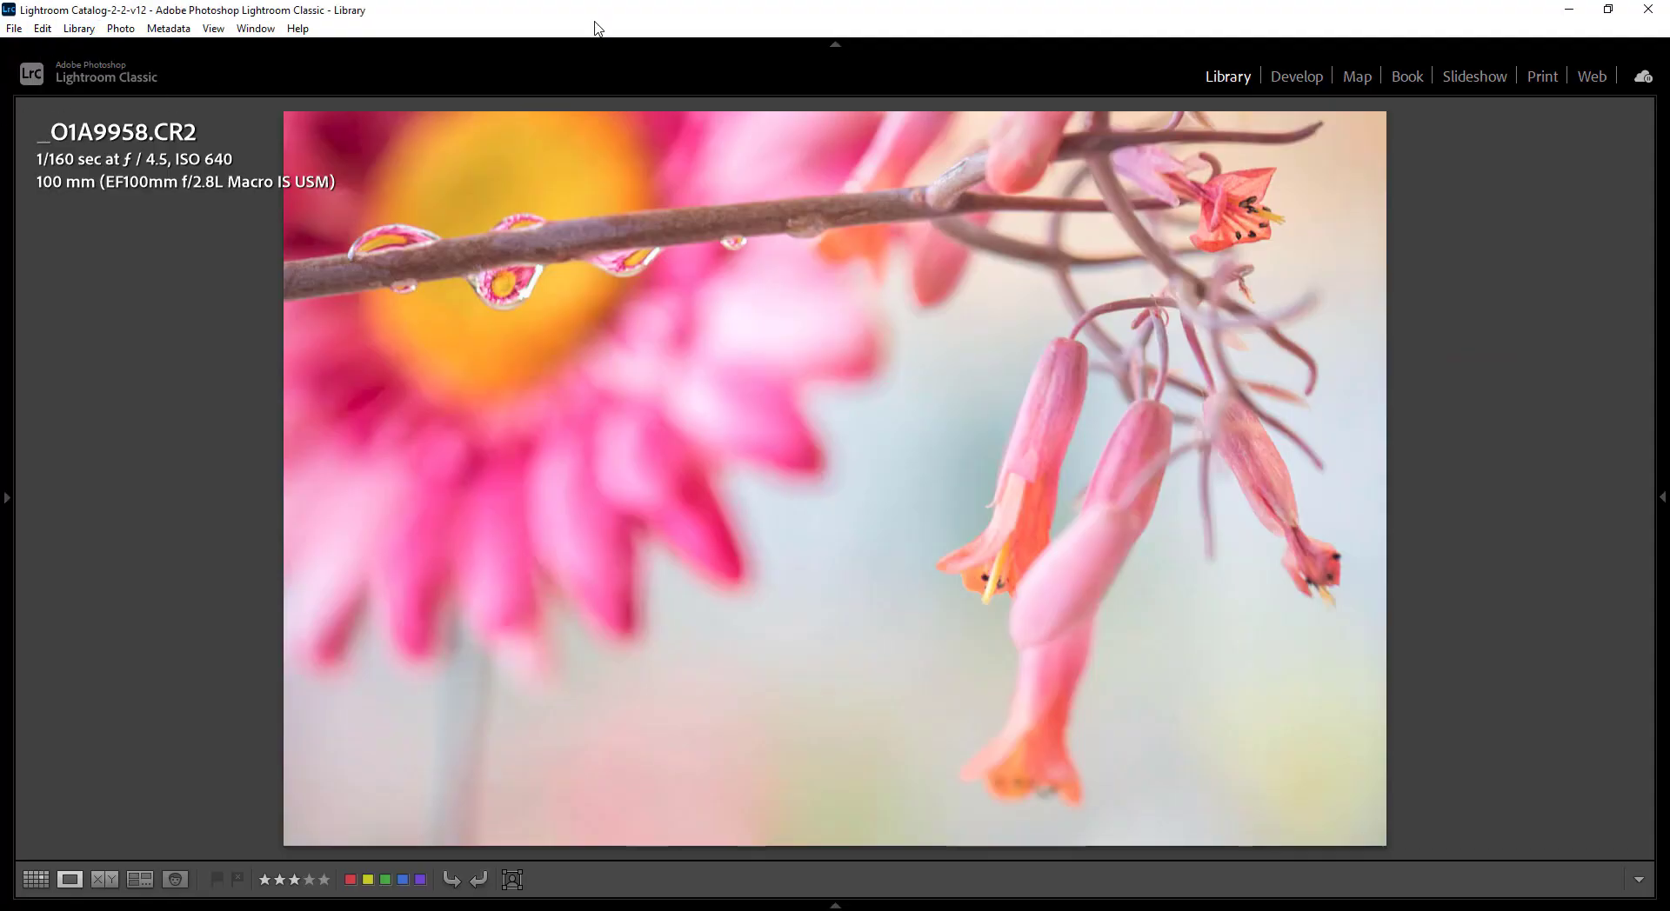
pyautogui.click(125, 29)
pyautogui.moveTo(197, 179)
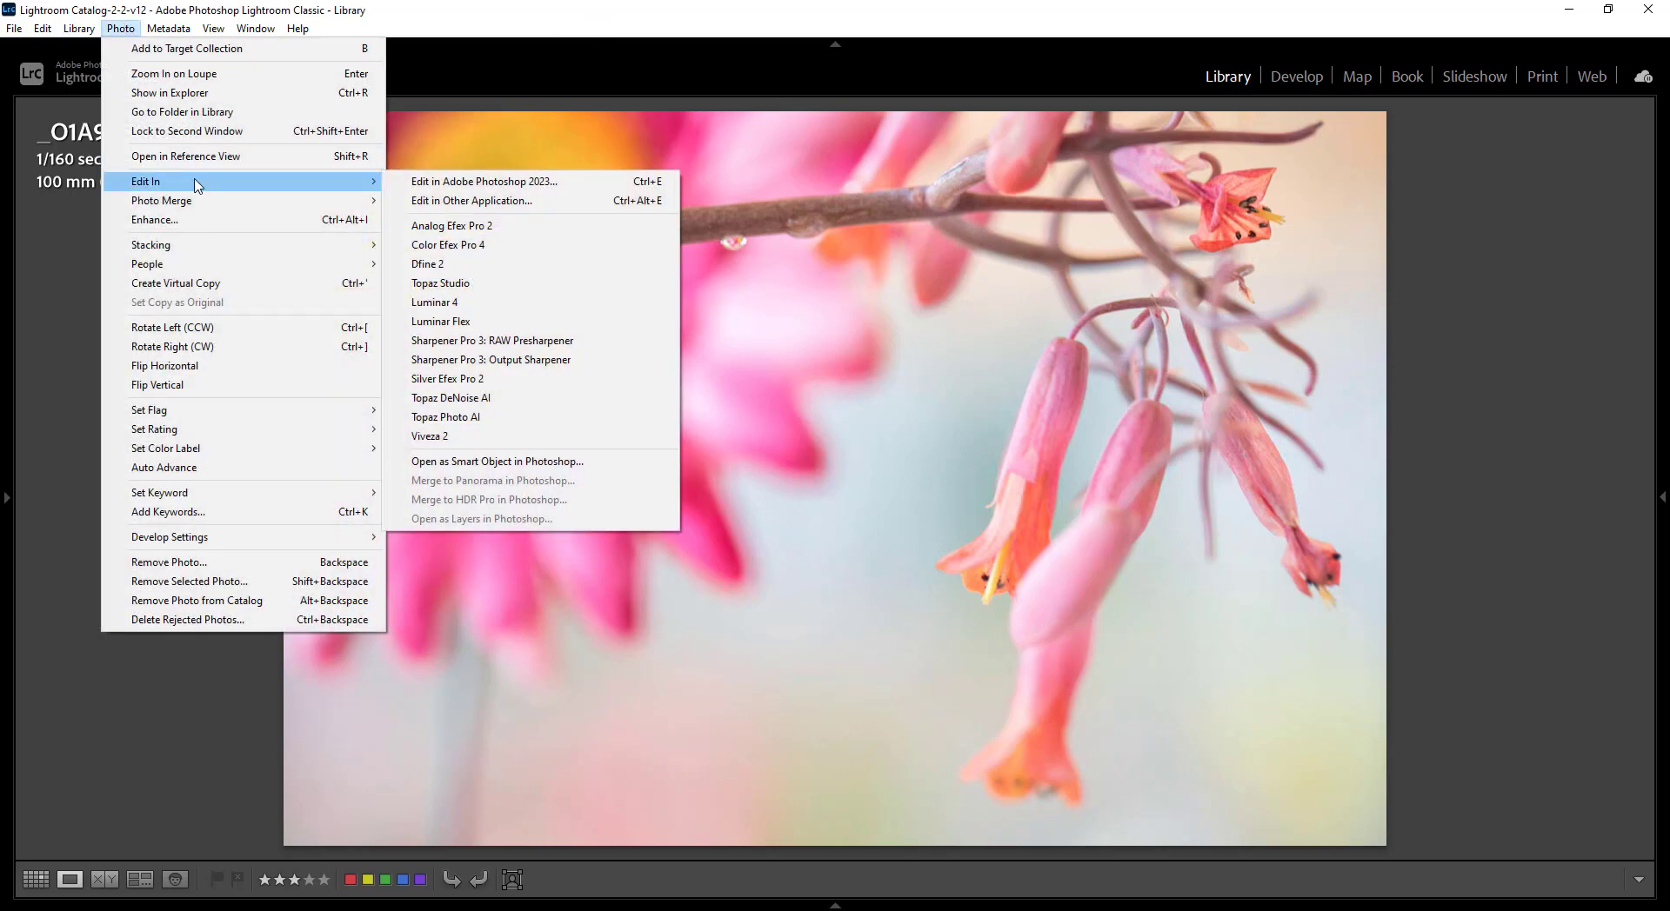
pyautogui.click(441, 188)
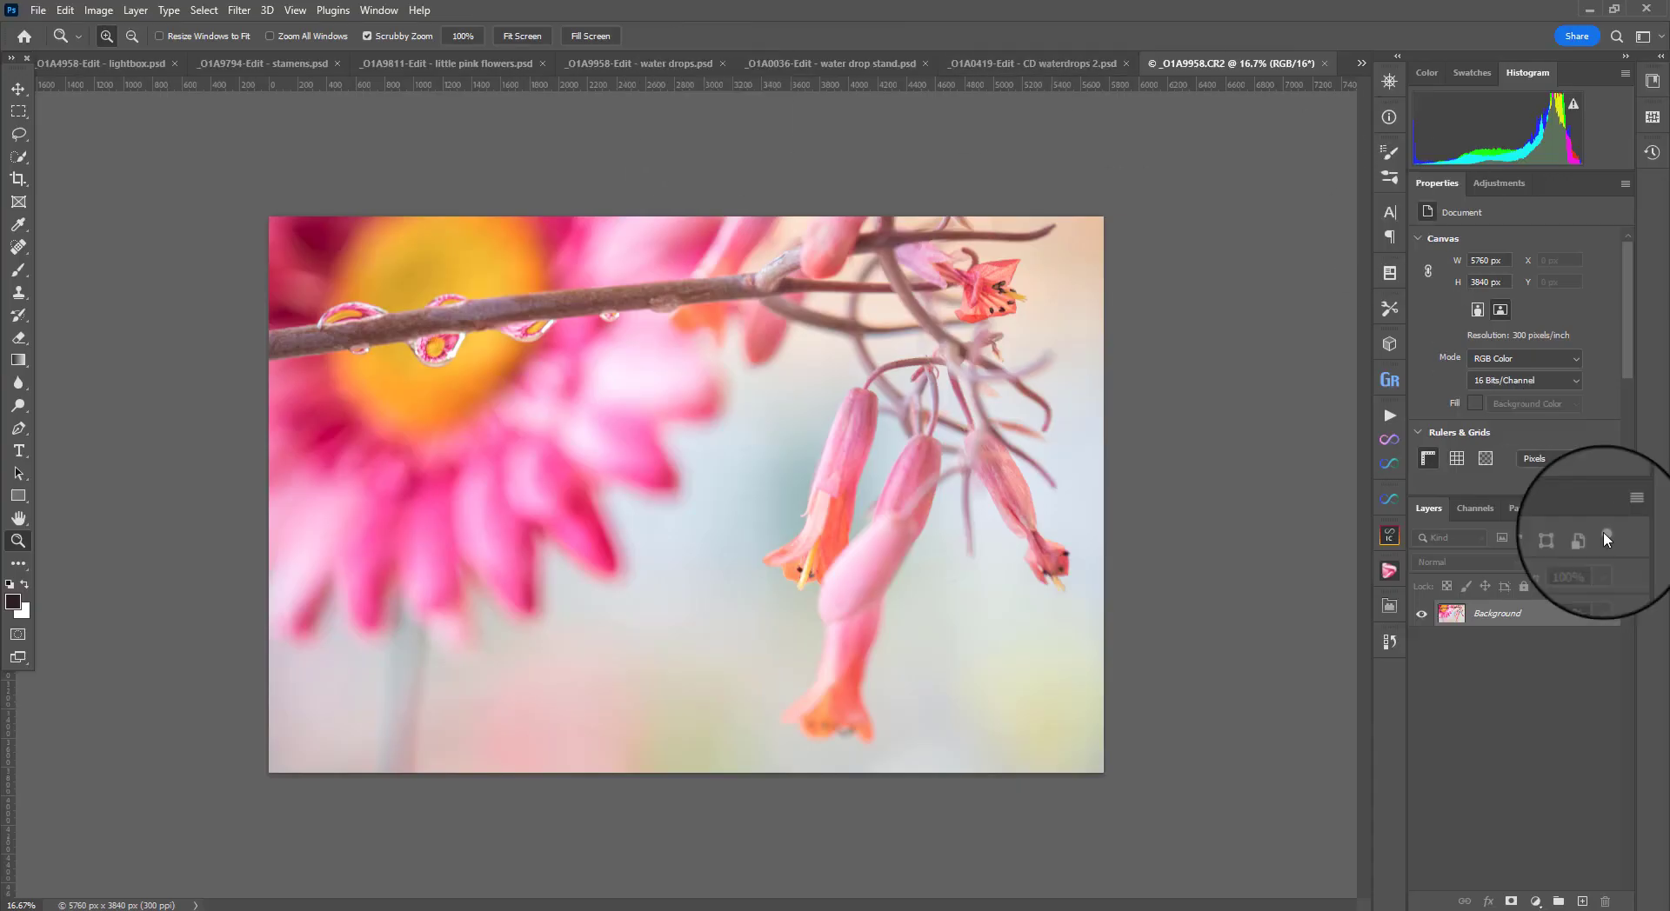
# Step: Unlock the Background into Layer 0 and duplicate it as Layer 0 copy
pyautogui.click(1601, 614)
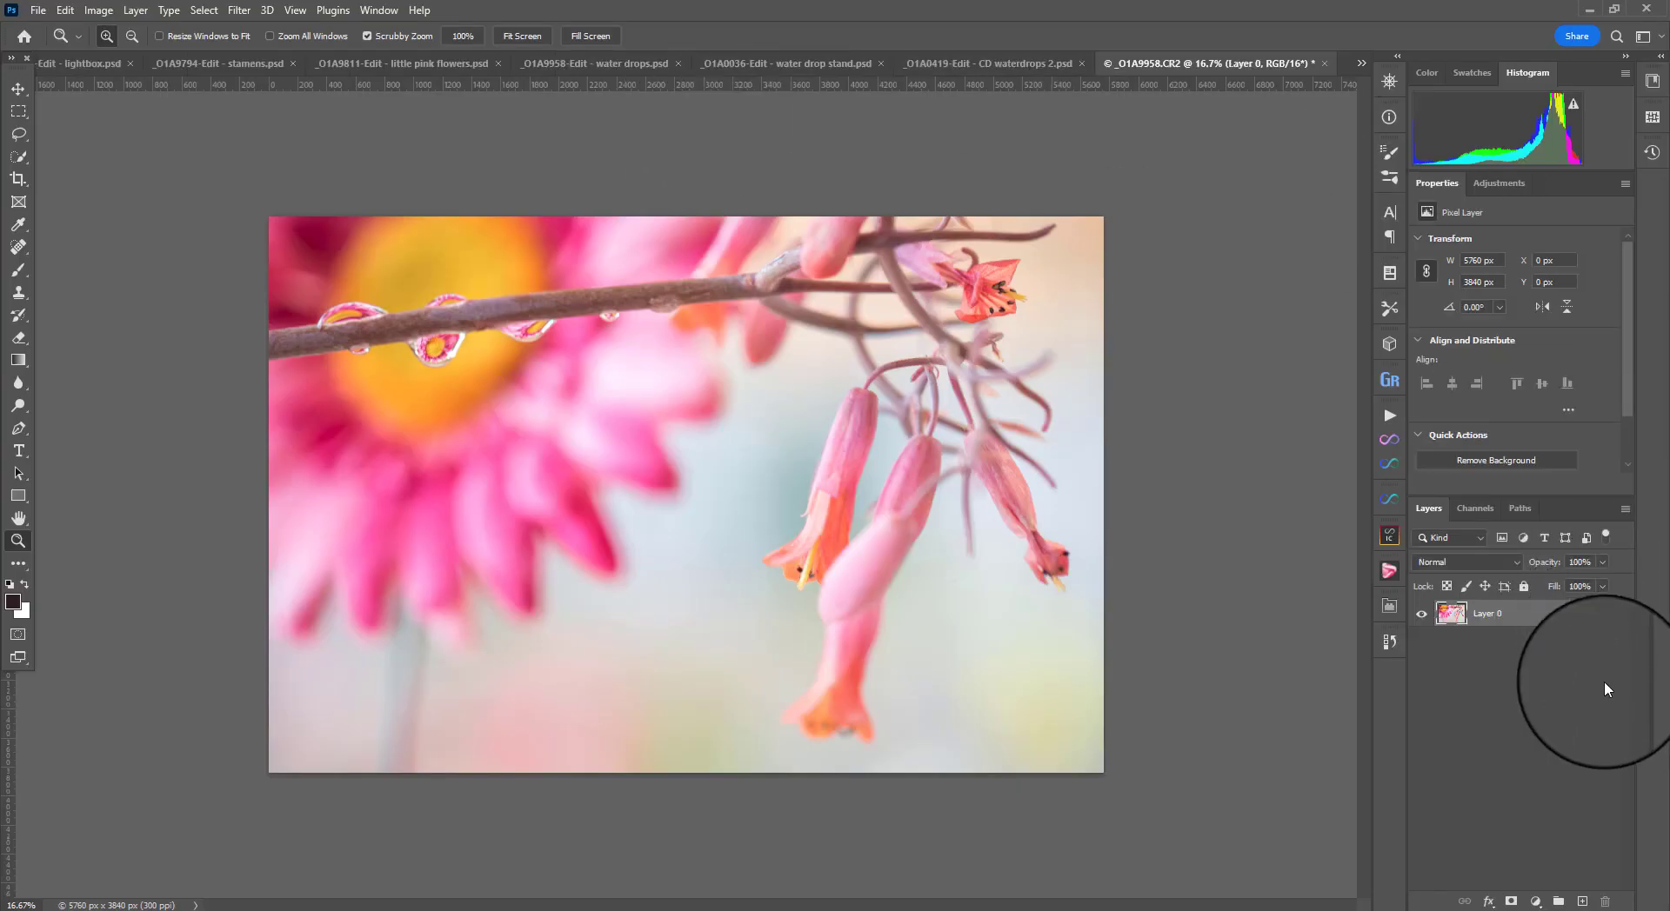
pyautogui.hotkey('ctrl', 'z')
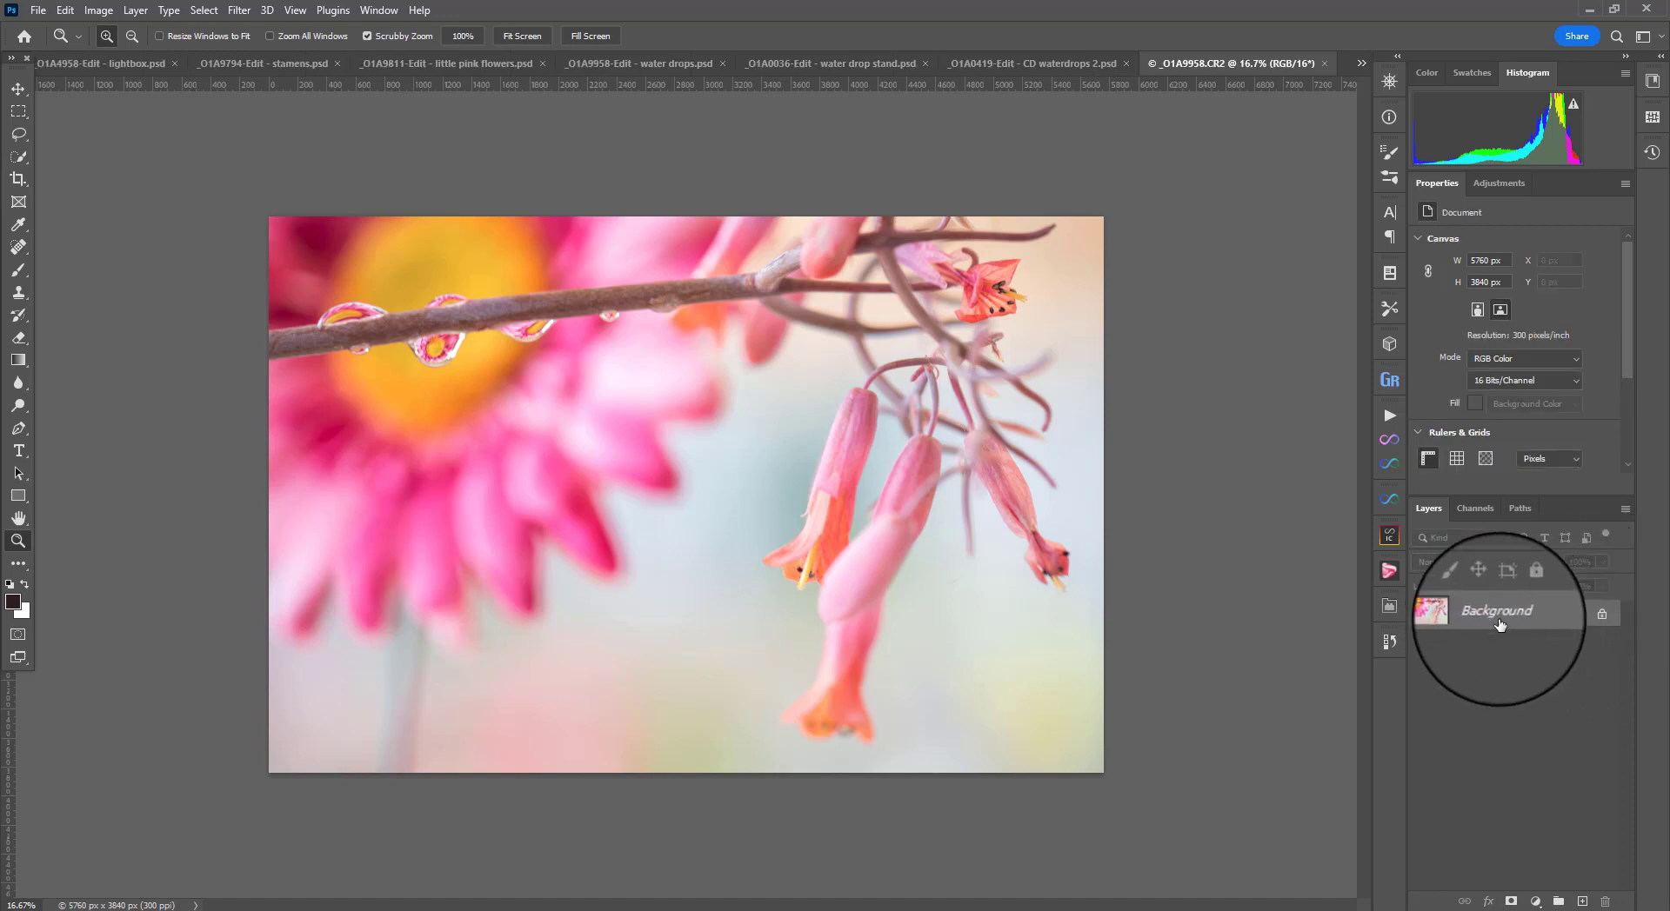
pyautogui.click(1606, 618)
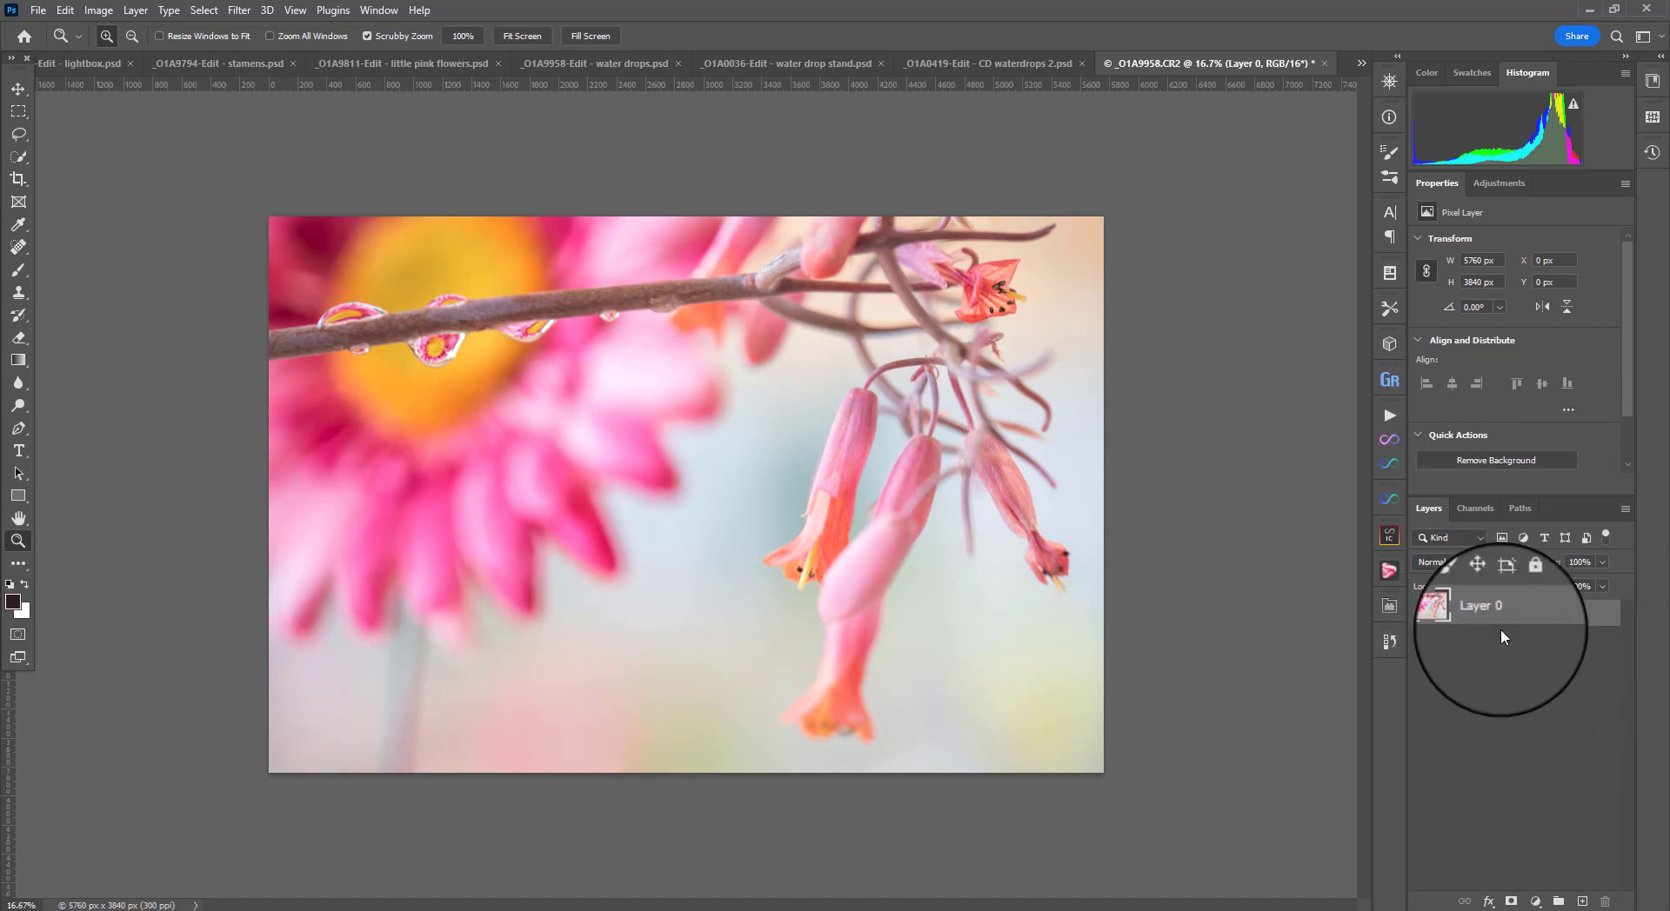
pyautogui.hotkey('ctrl', 'j')
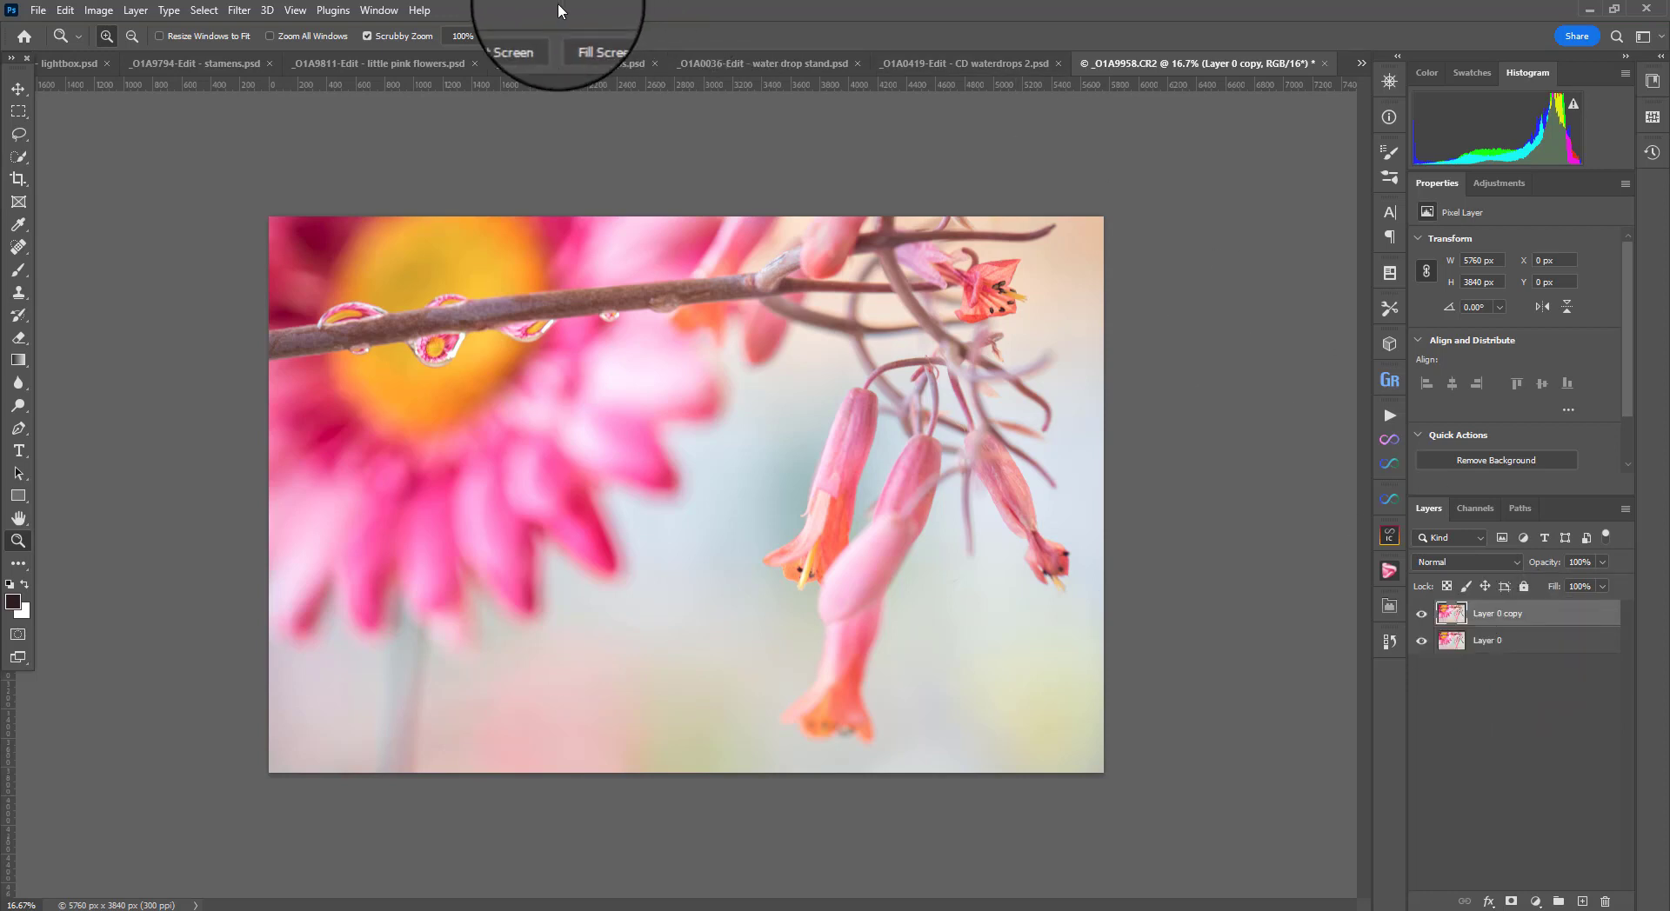
# Step: Unlink width and height and resize the image to a 12.8 × 12.8 inch square (3840 × 3840 px)
pyautogui.click(98, 9)
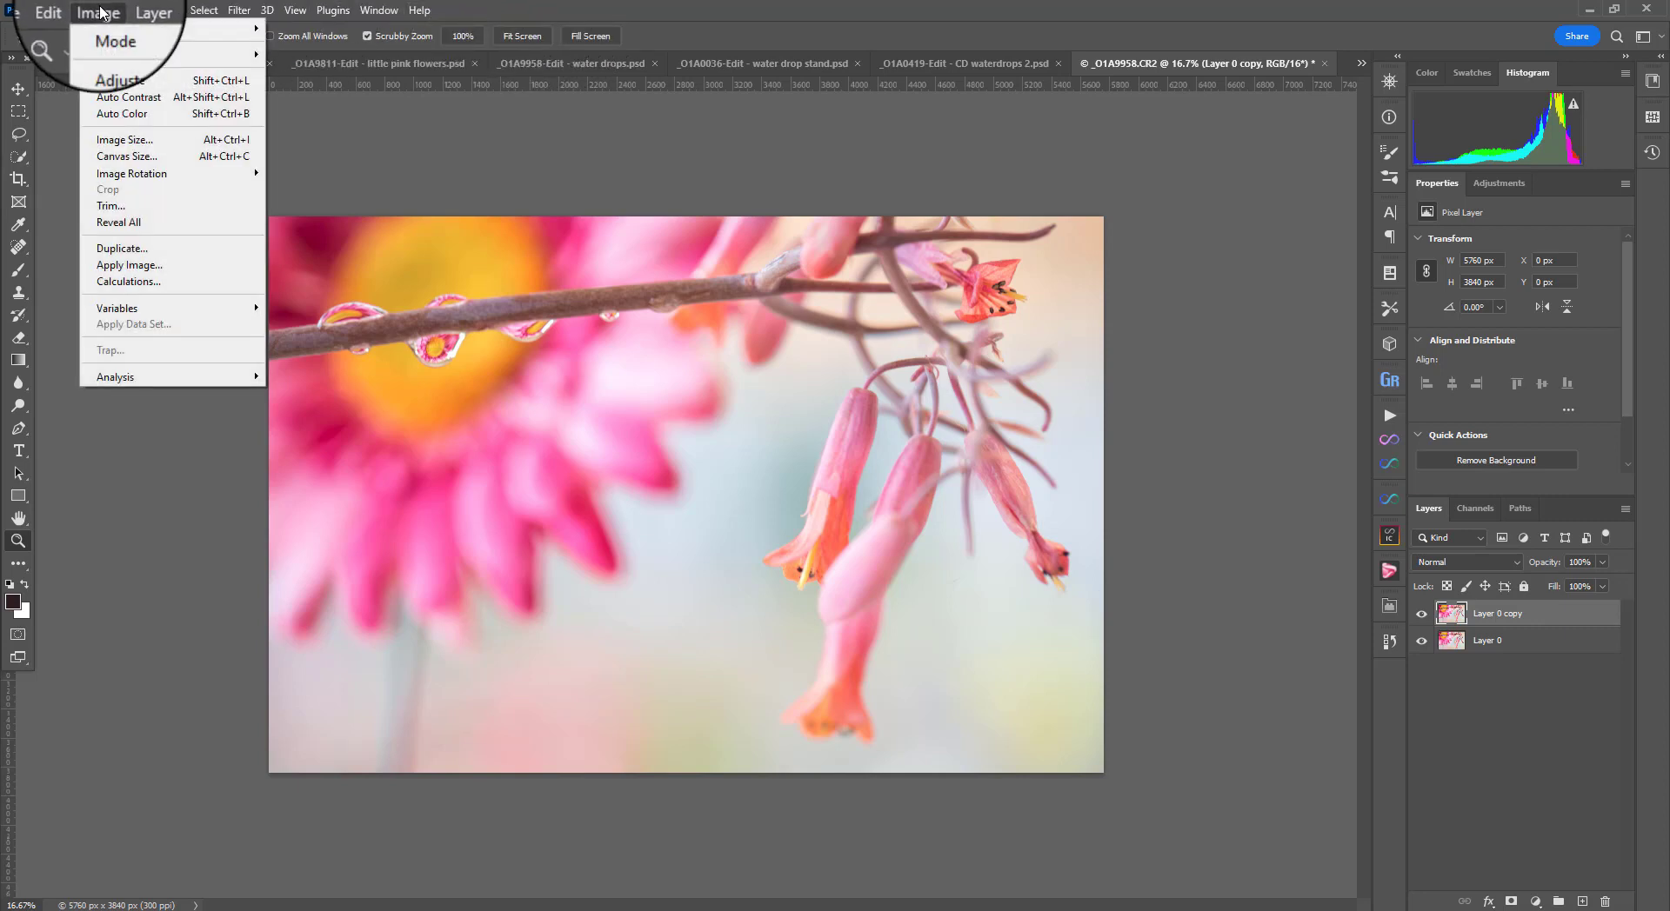
pyautogui.click(124, 139)
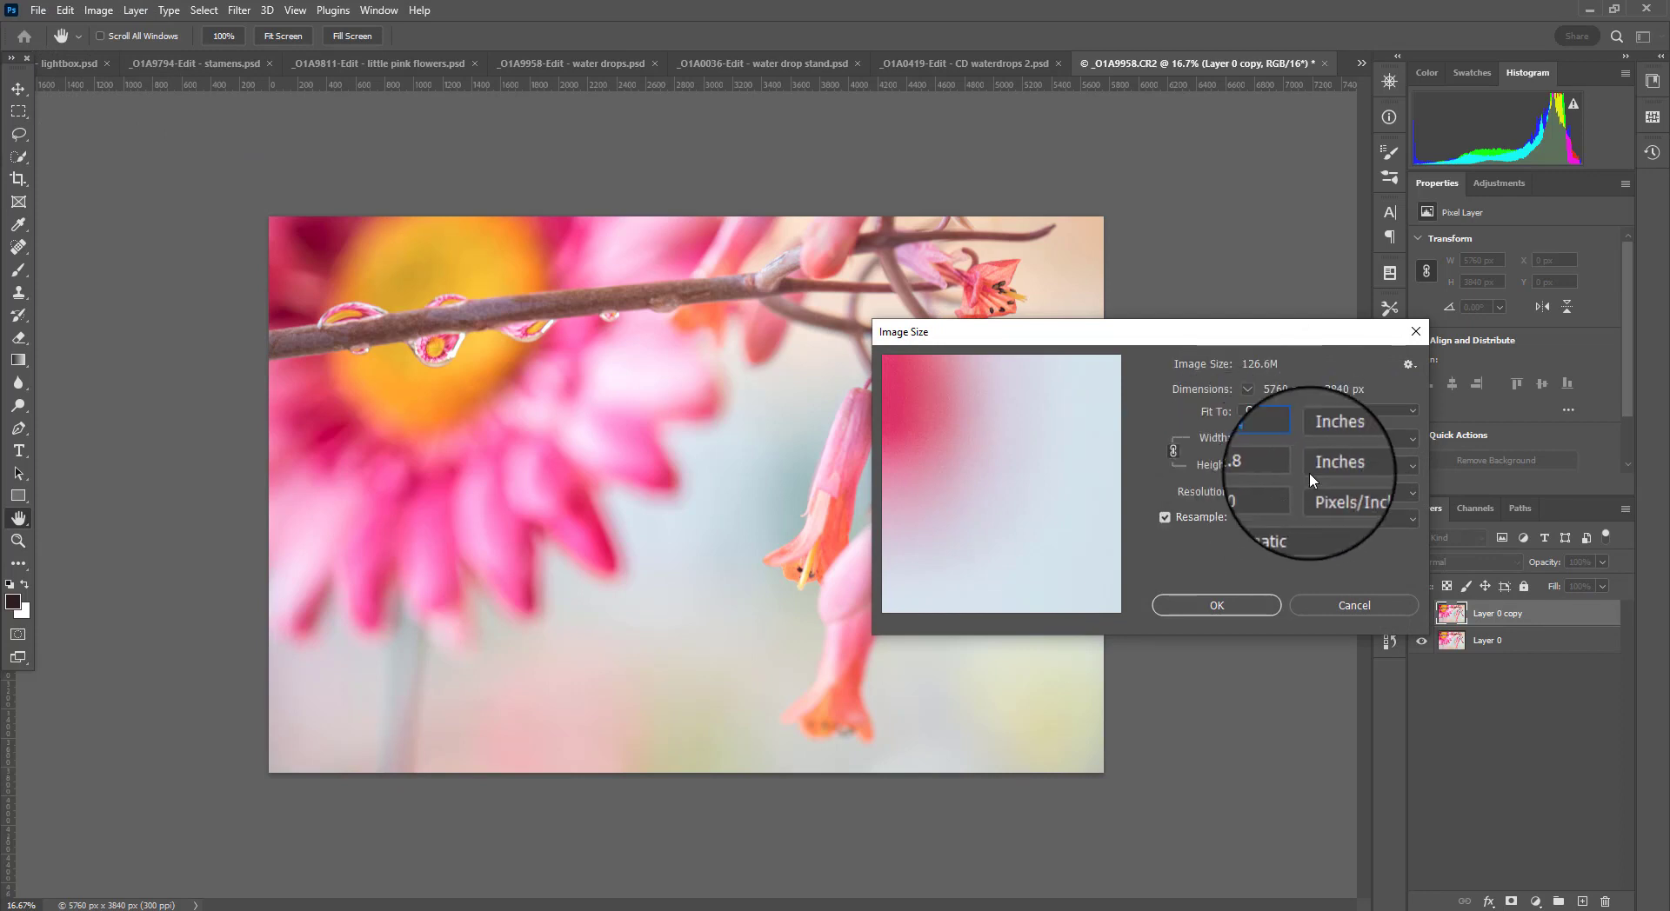
pyautogui.write('12.')
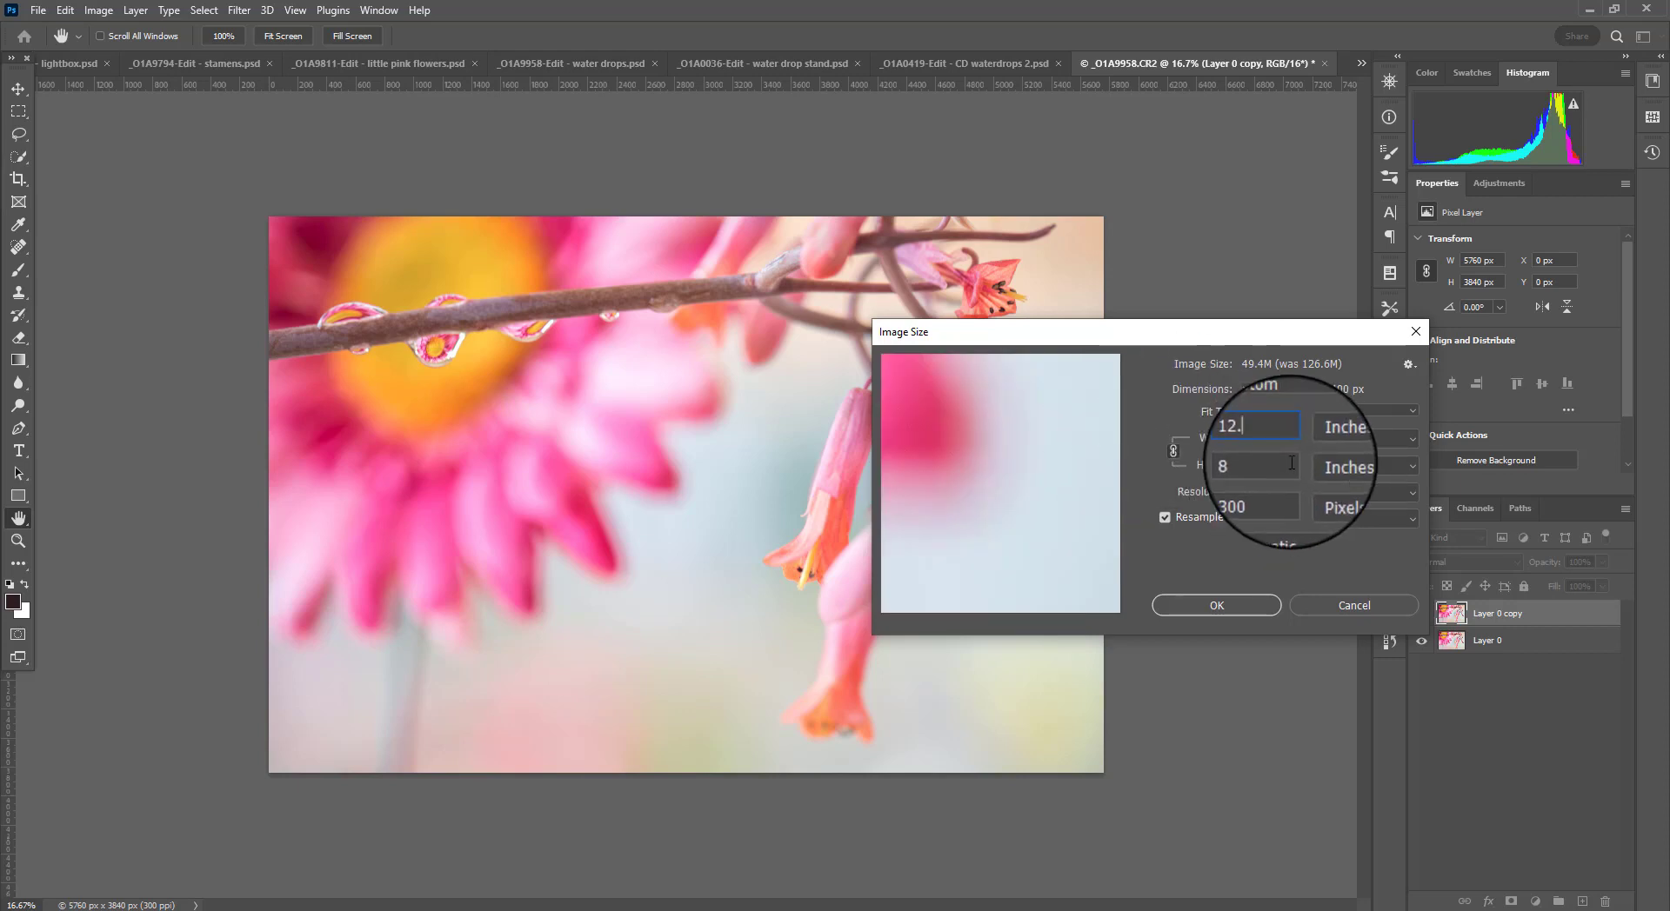
pyautogui.hotkey('ctrl', 'z')
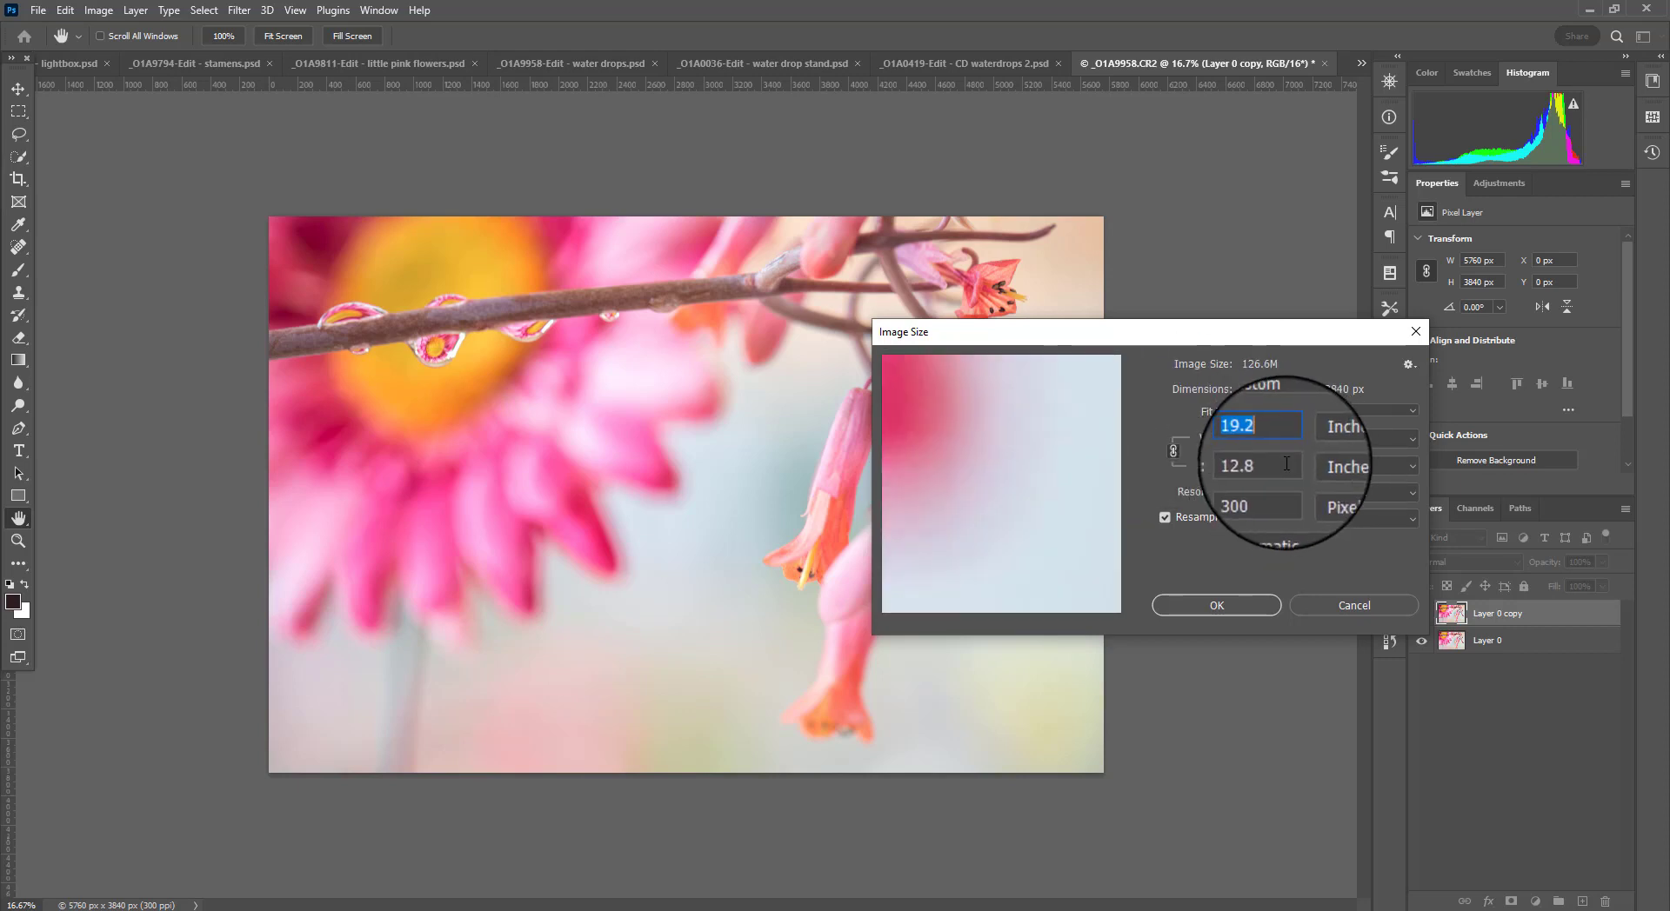
pyautogui.click(1171, 451)
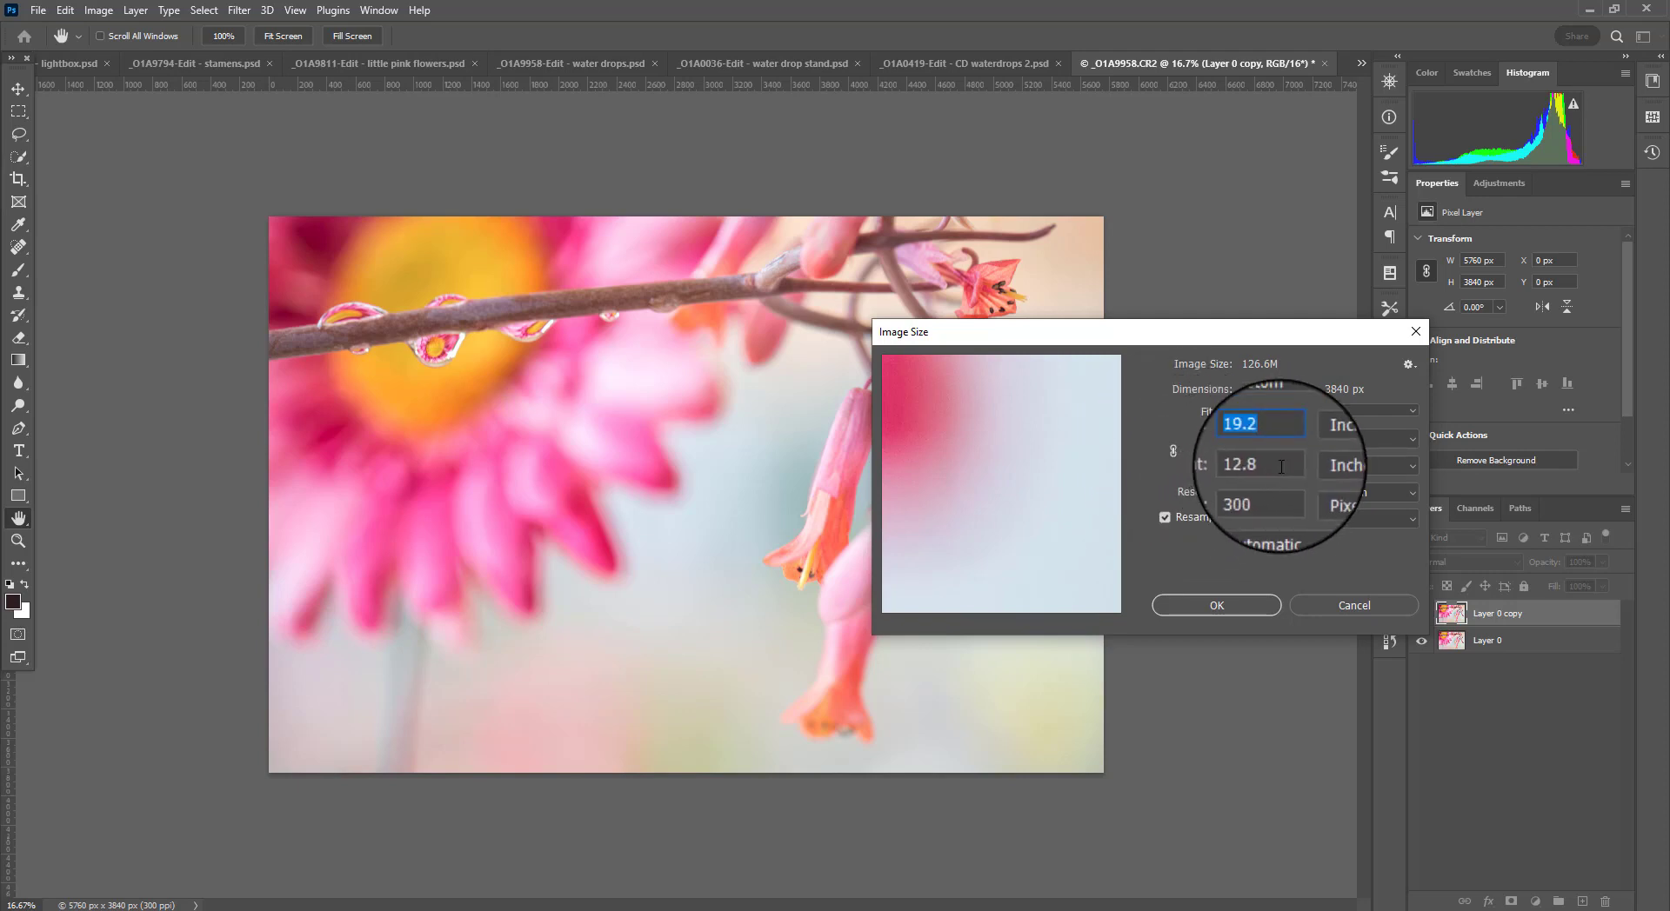
pyautogui.write('12.8')
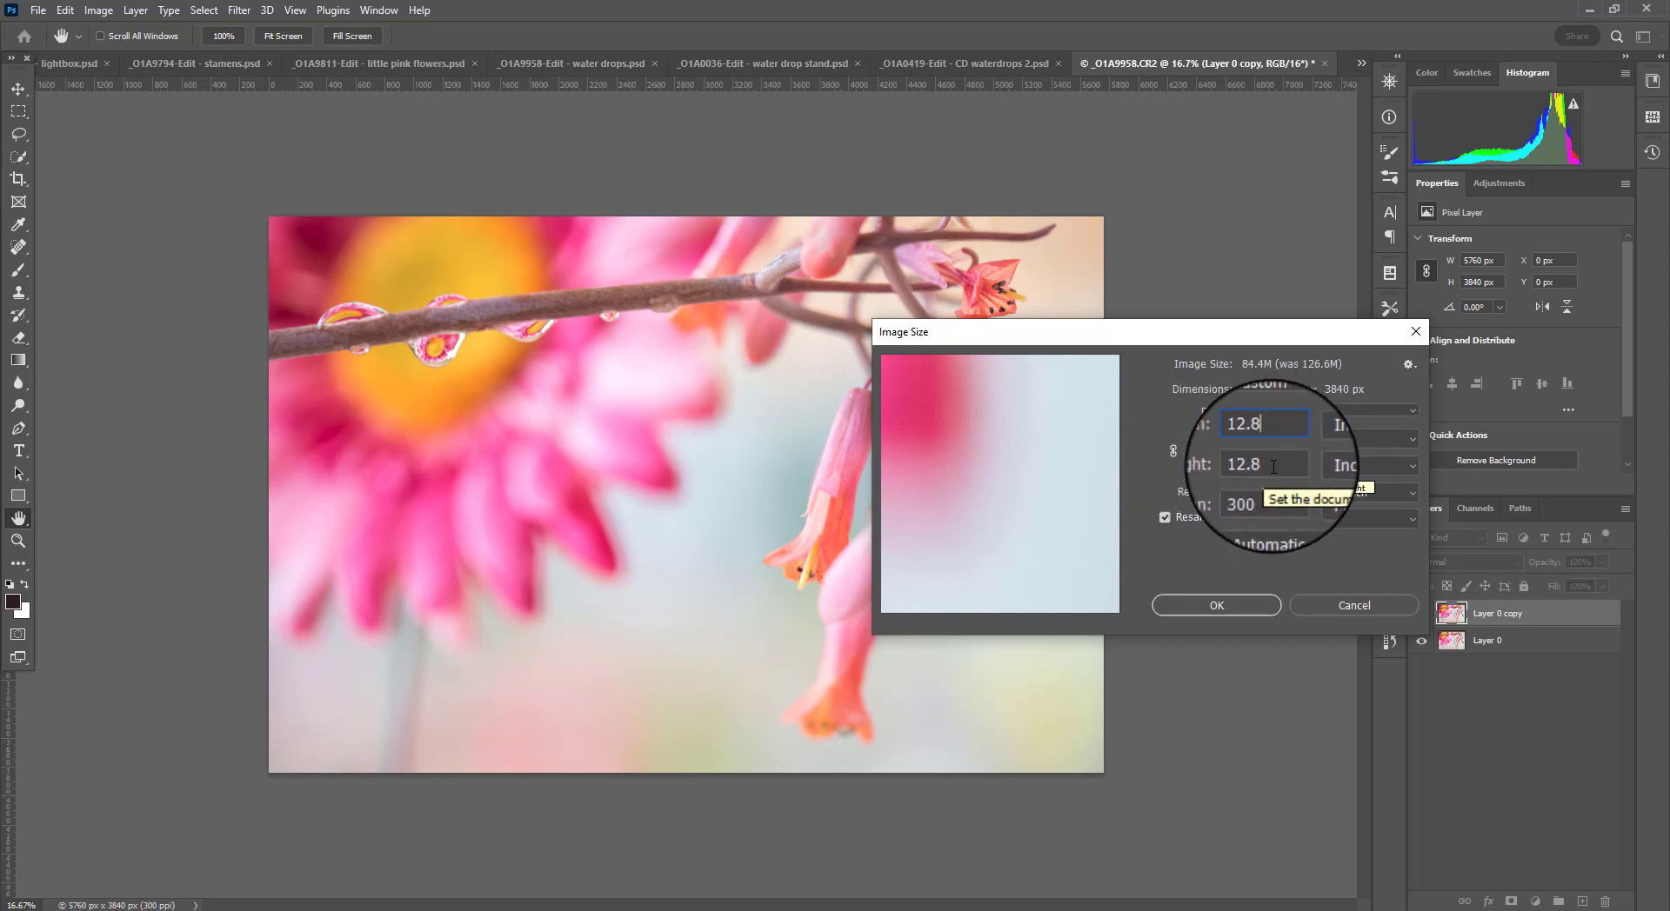
pyautogui.click(1232, 610)
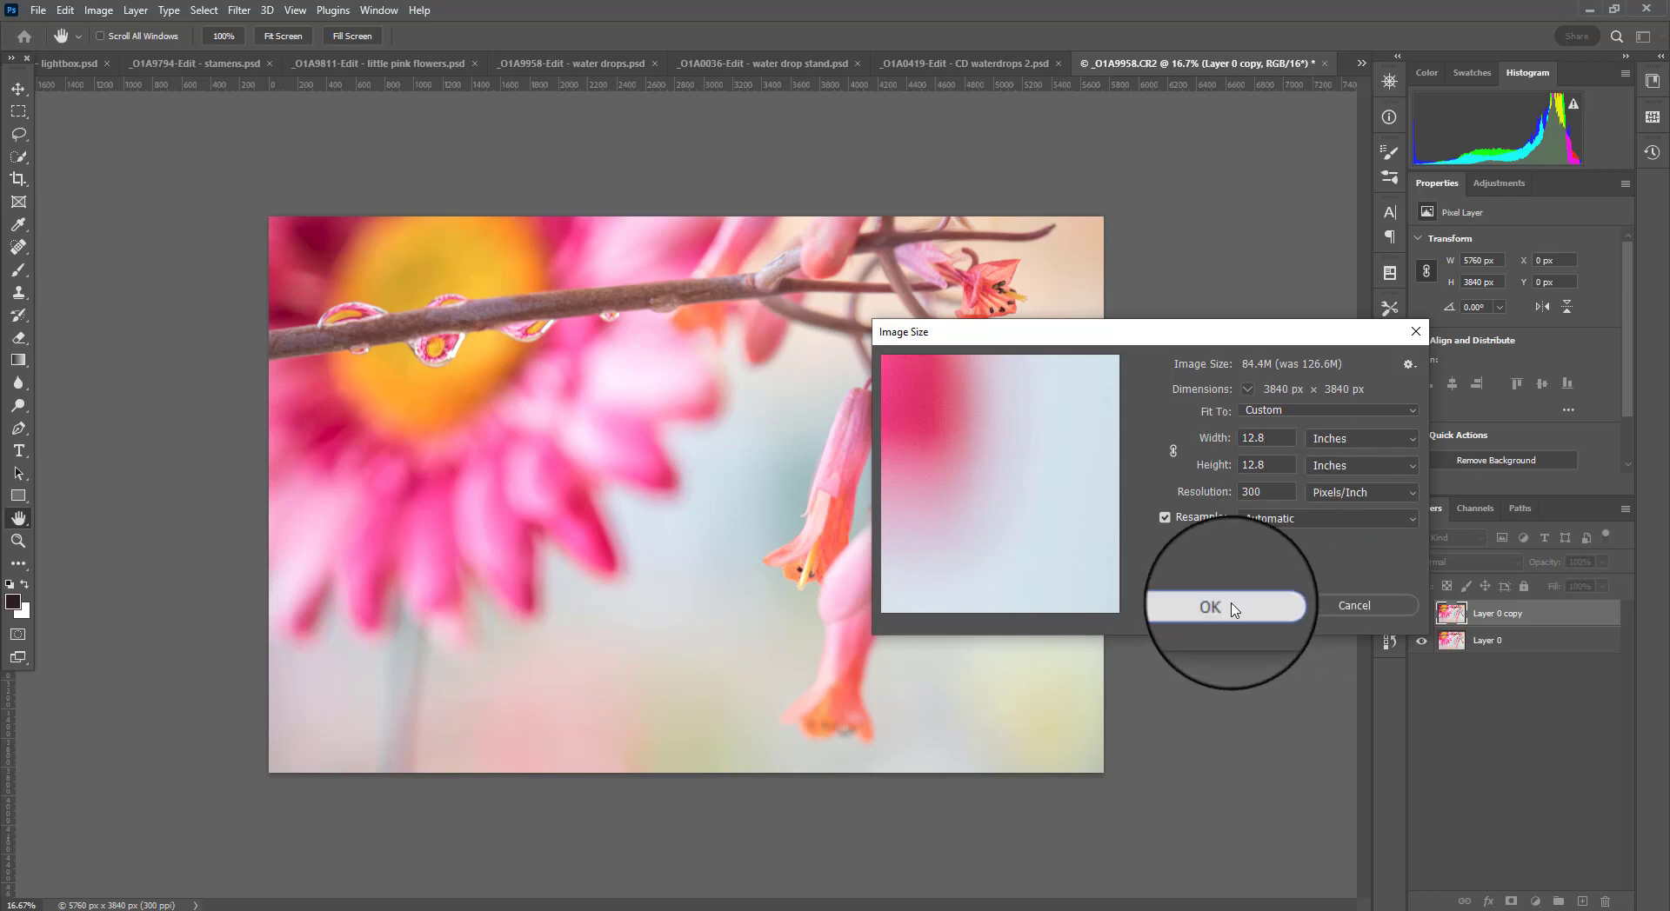
pyautogui.press('z')
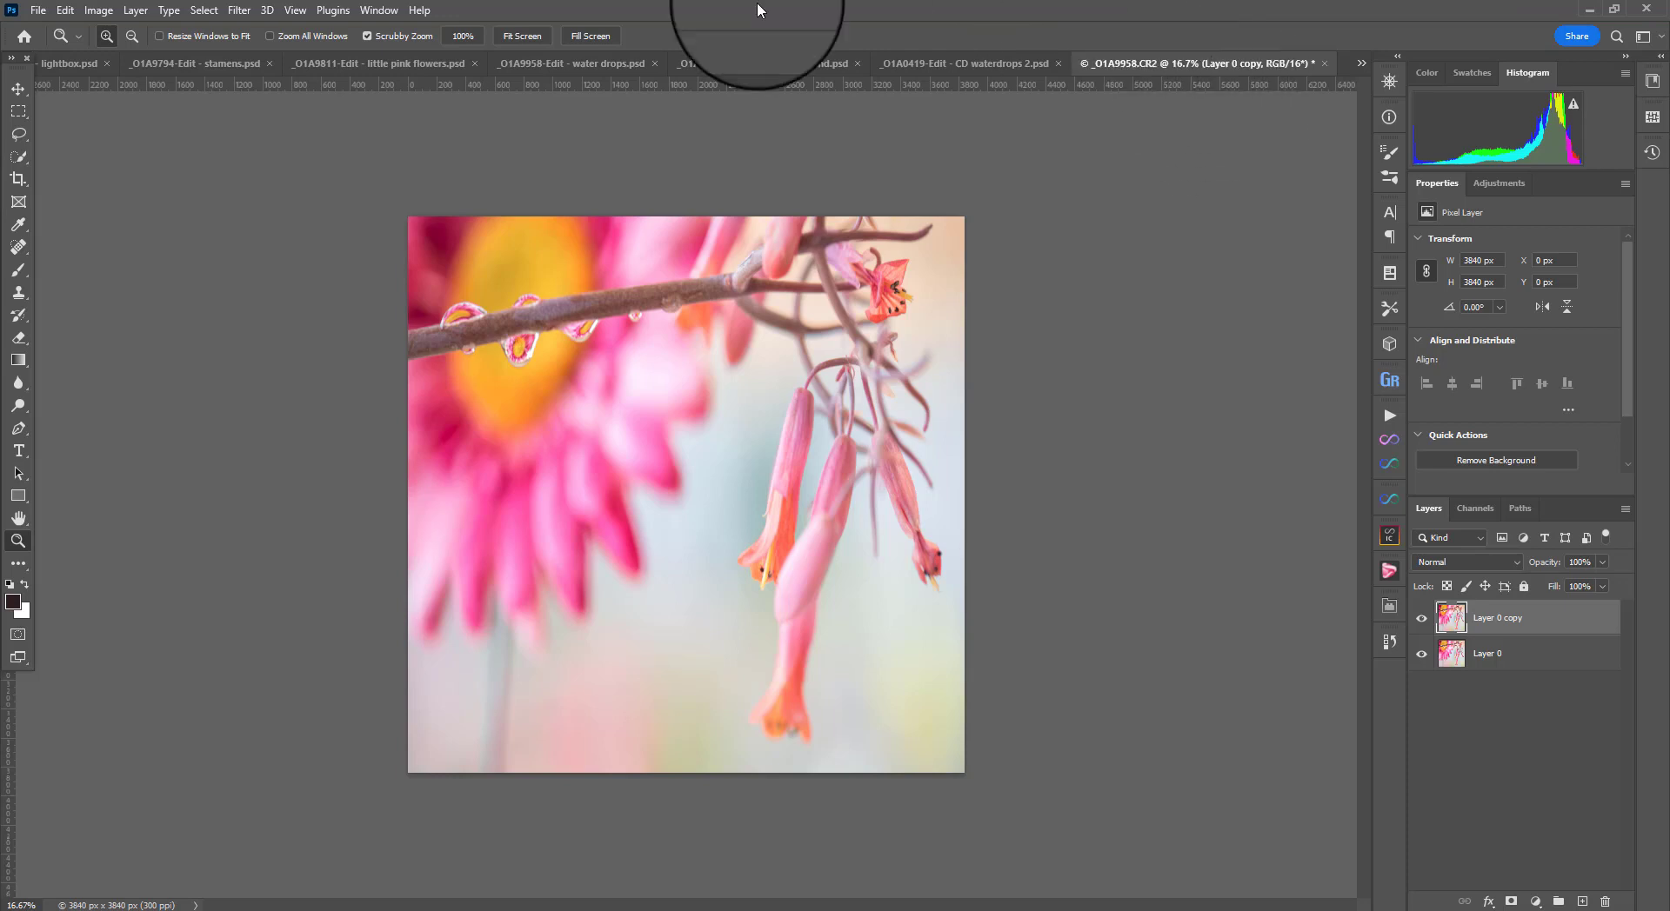
# Step: Apply the Polar Coordinates filter with Polar to Rectangular to the Layer 0 copy
pyautogui.click(235, 12)
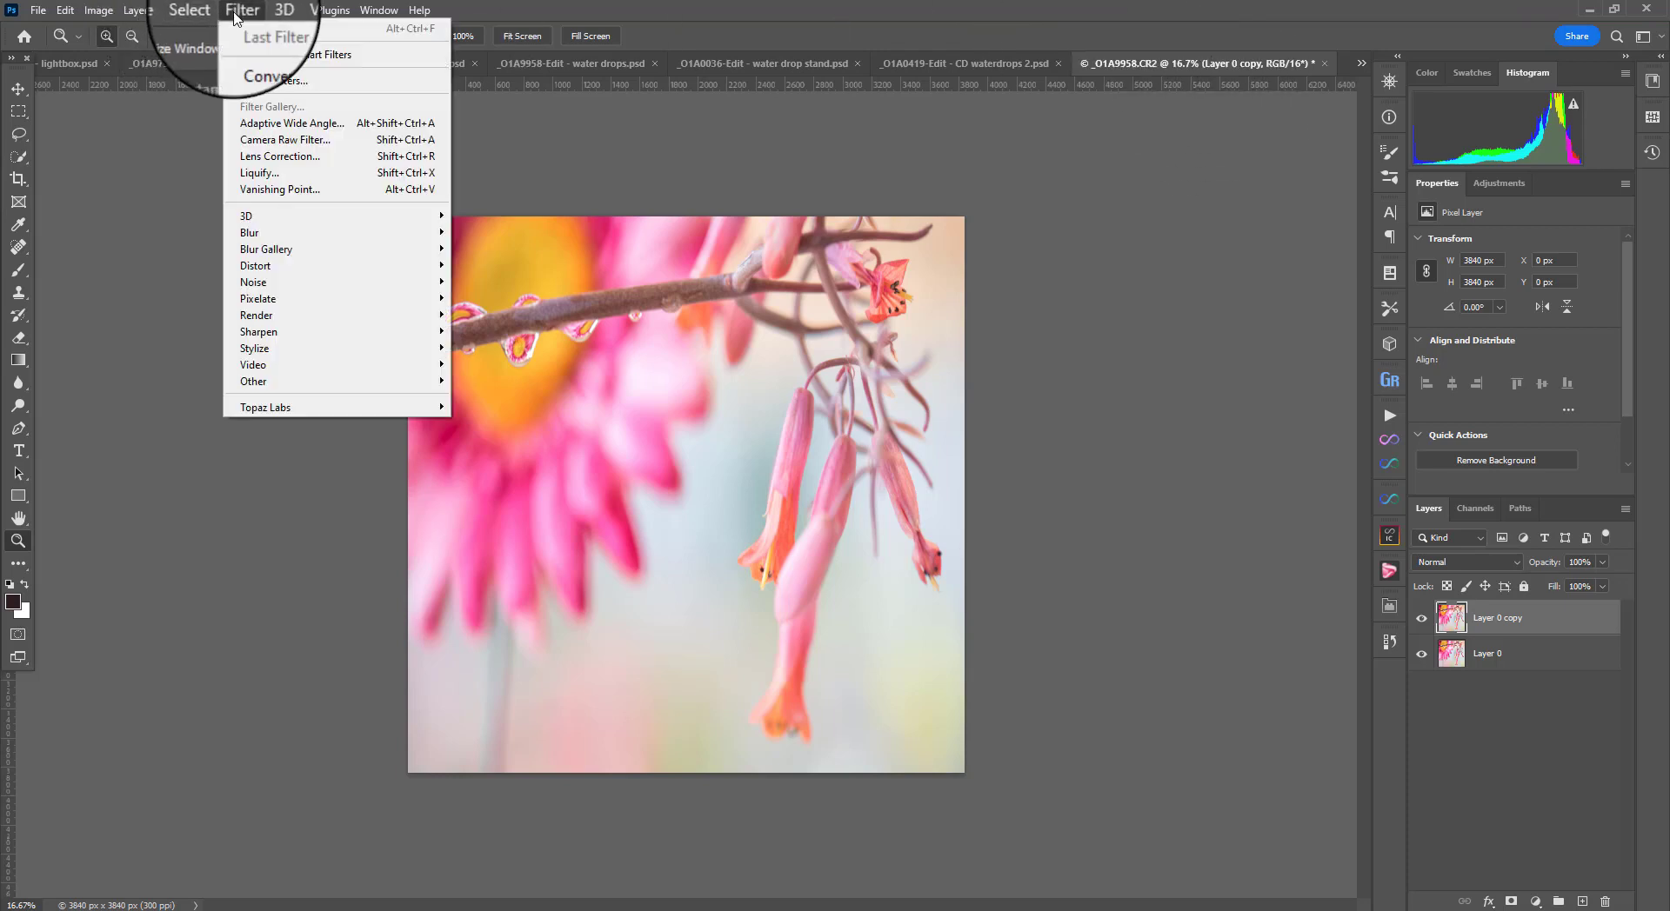
pyautogui.moveTo(306, 270)
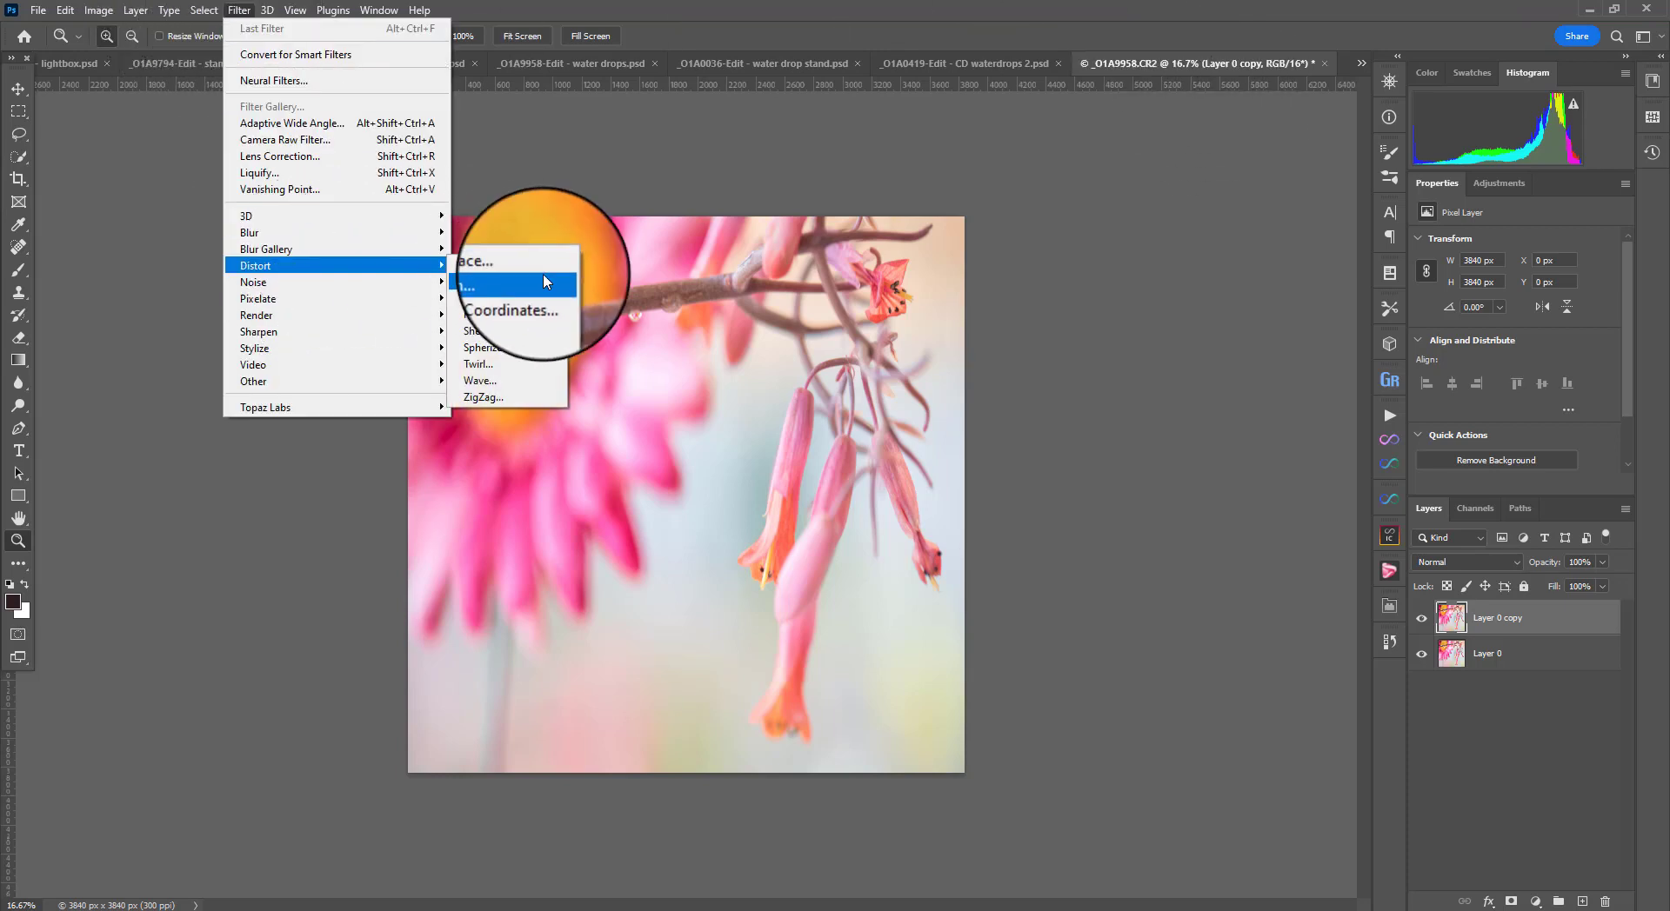
pyautogui.click(522, 297)
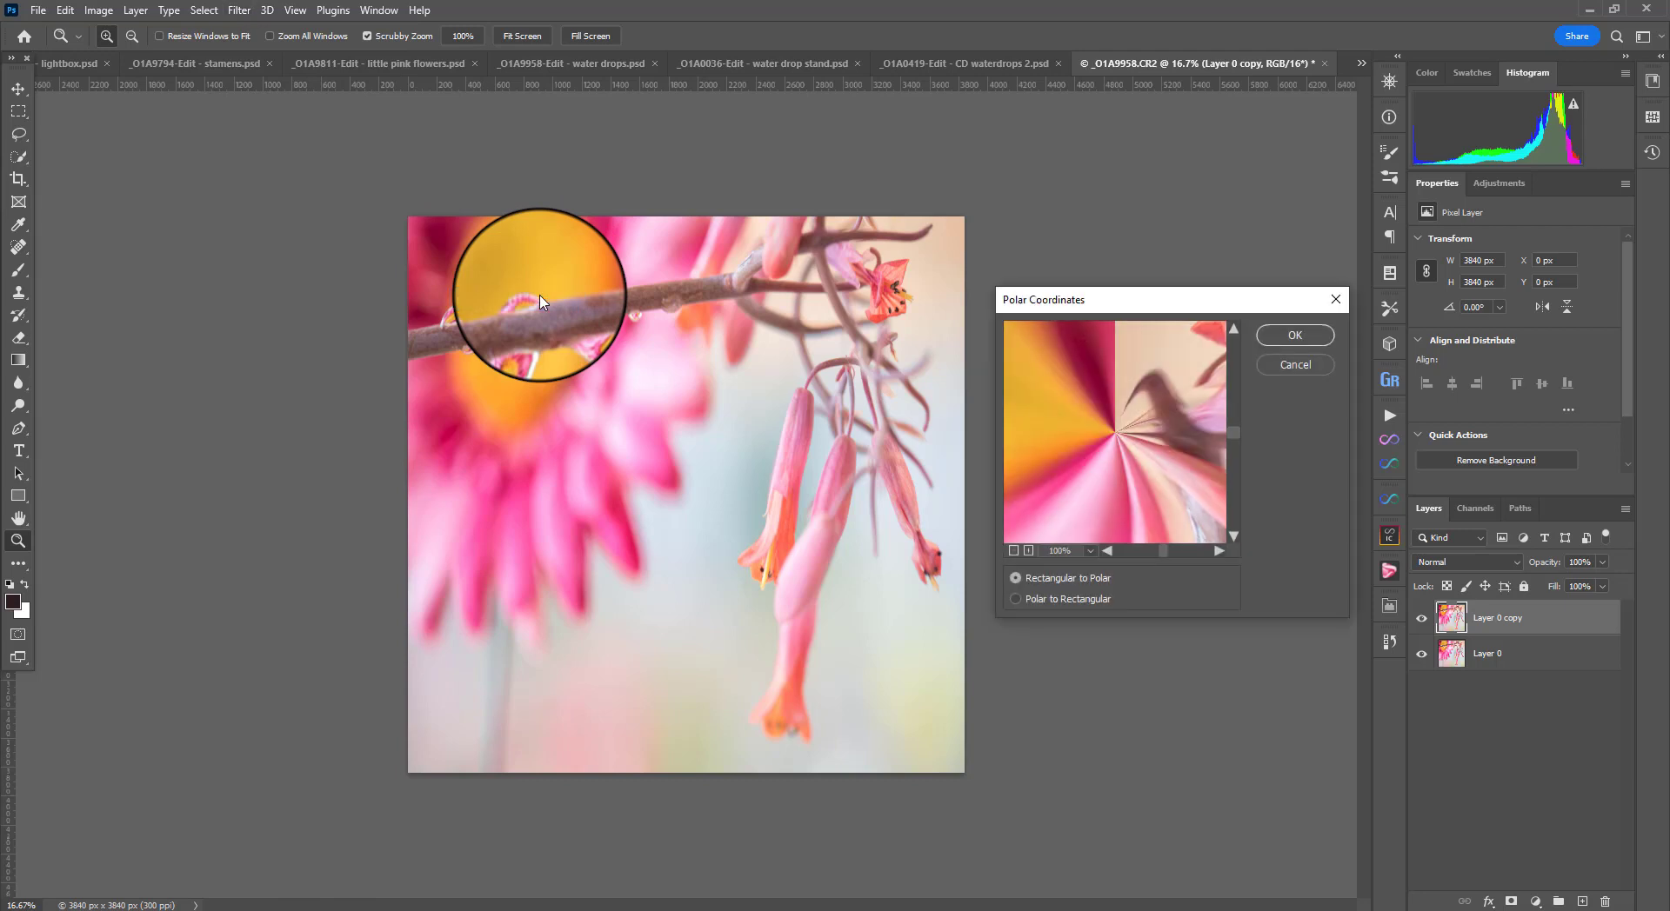
pyautogui.click(1016, 598)
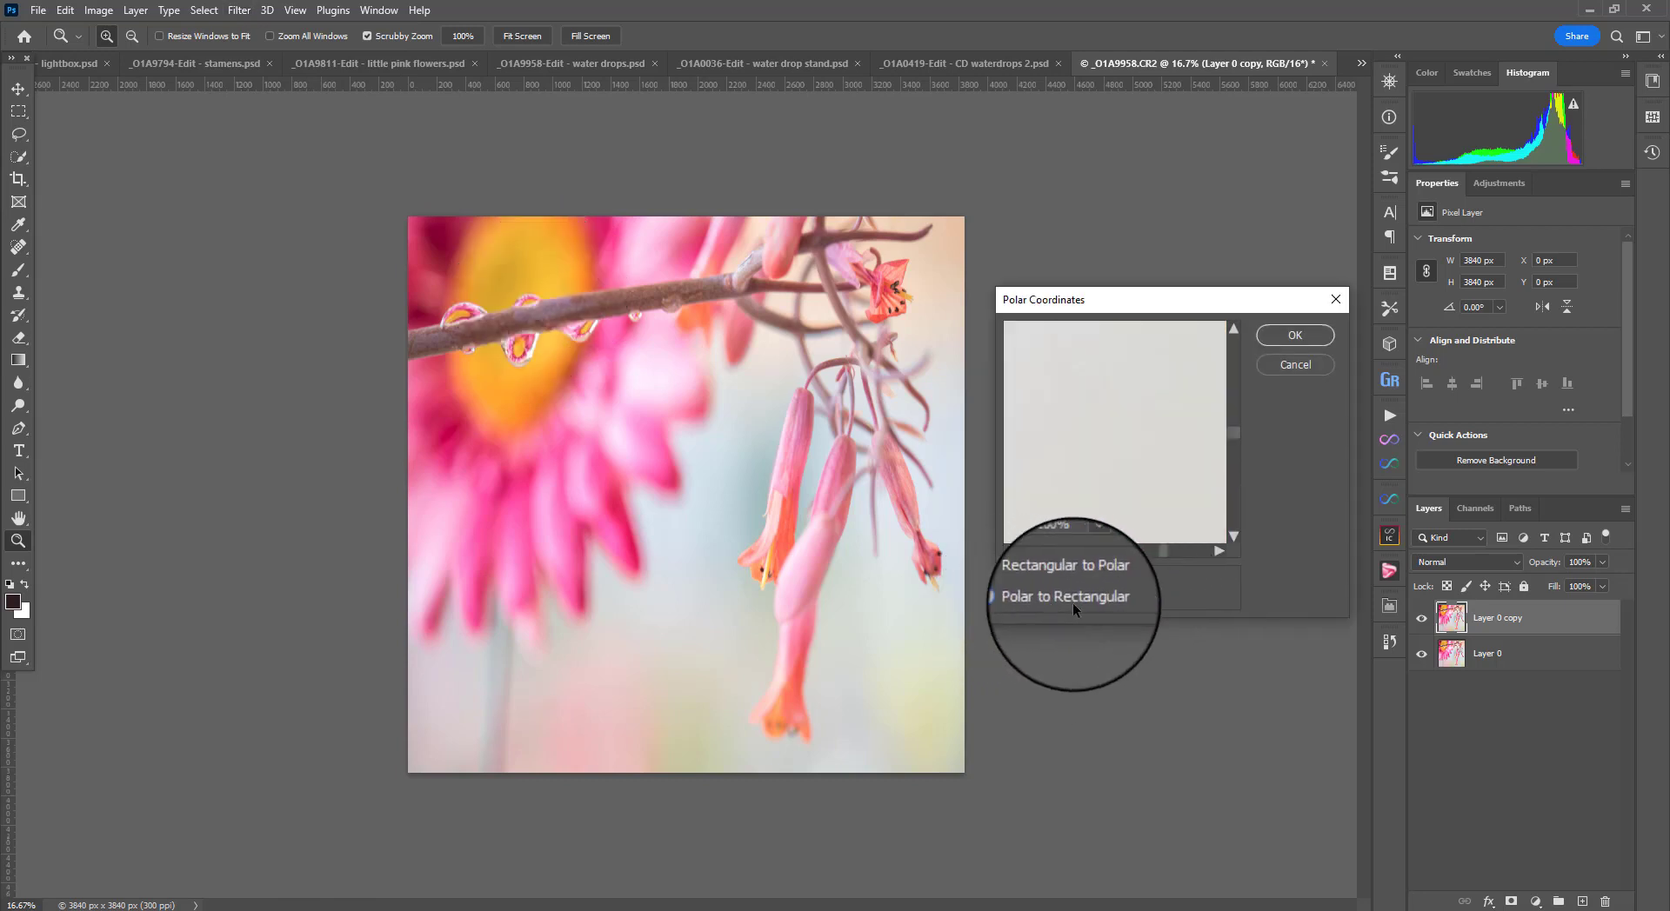
pyautogui.click(1014, 552)
pyautogui.click(1027, 552)
pyautogui.click(1028, 551)
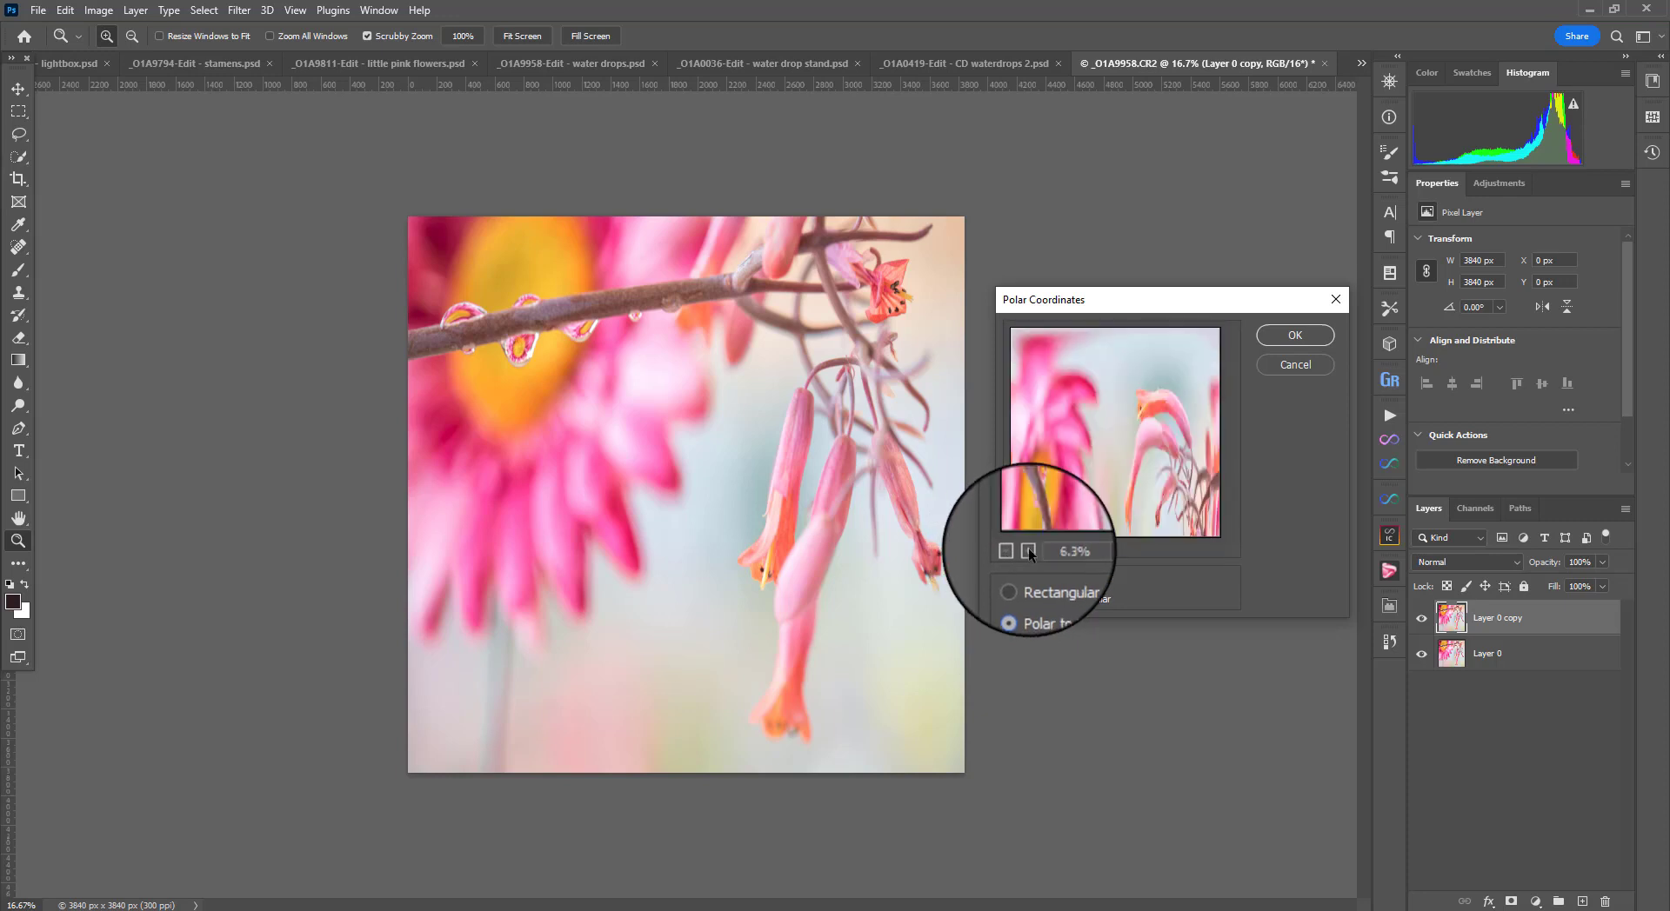
pyautogui.click(1306, 336)
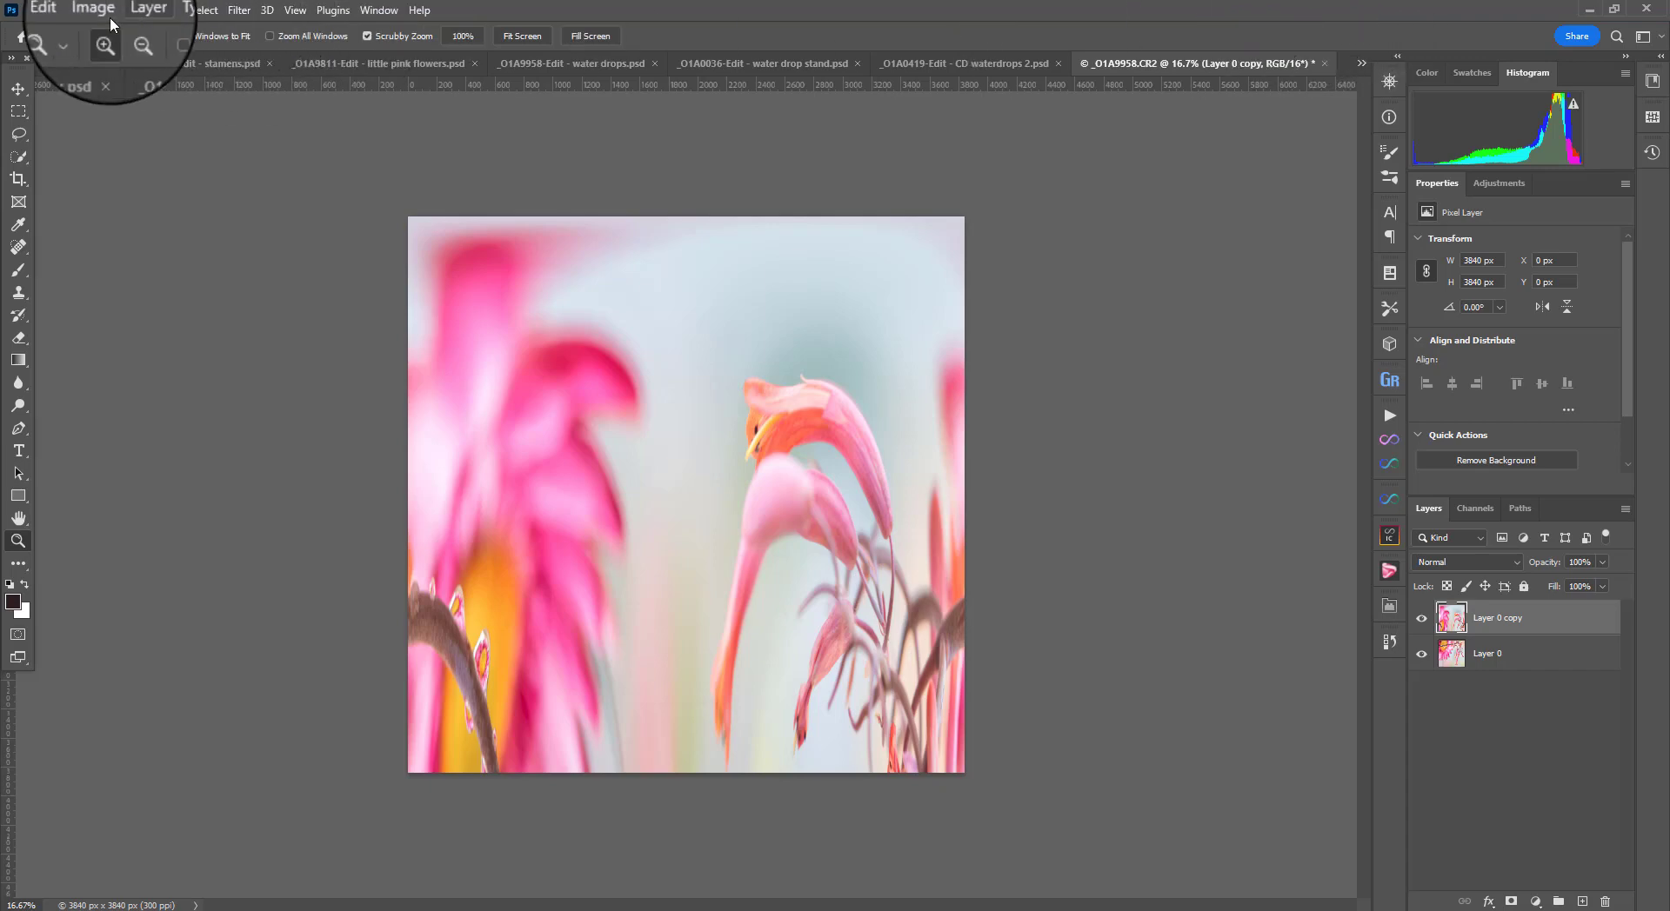
# Step: Flip Layer 0 copy vertically
pyautogui.click(65, 10)
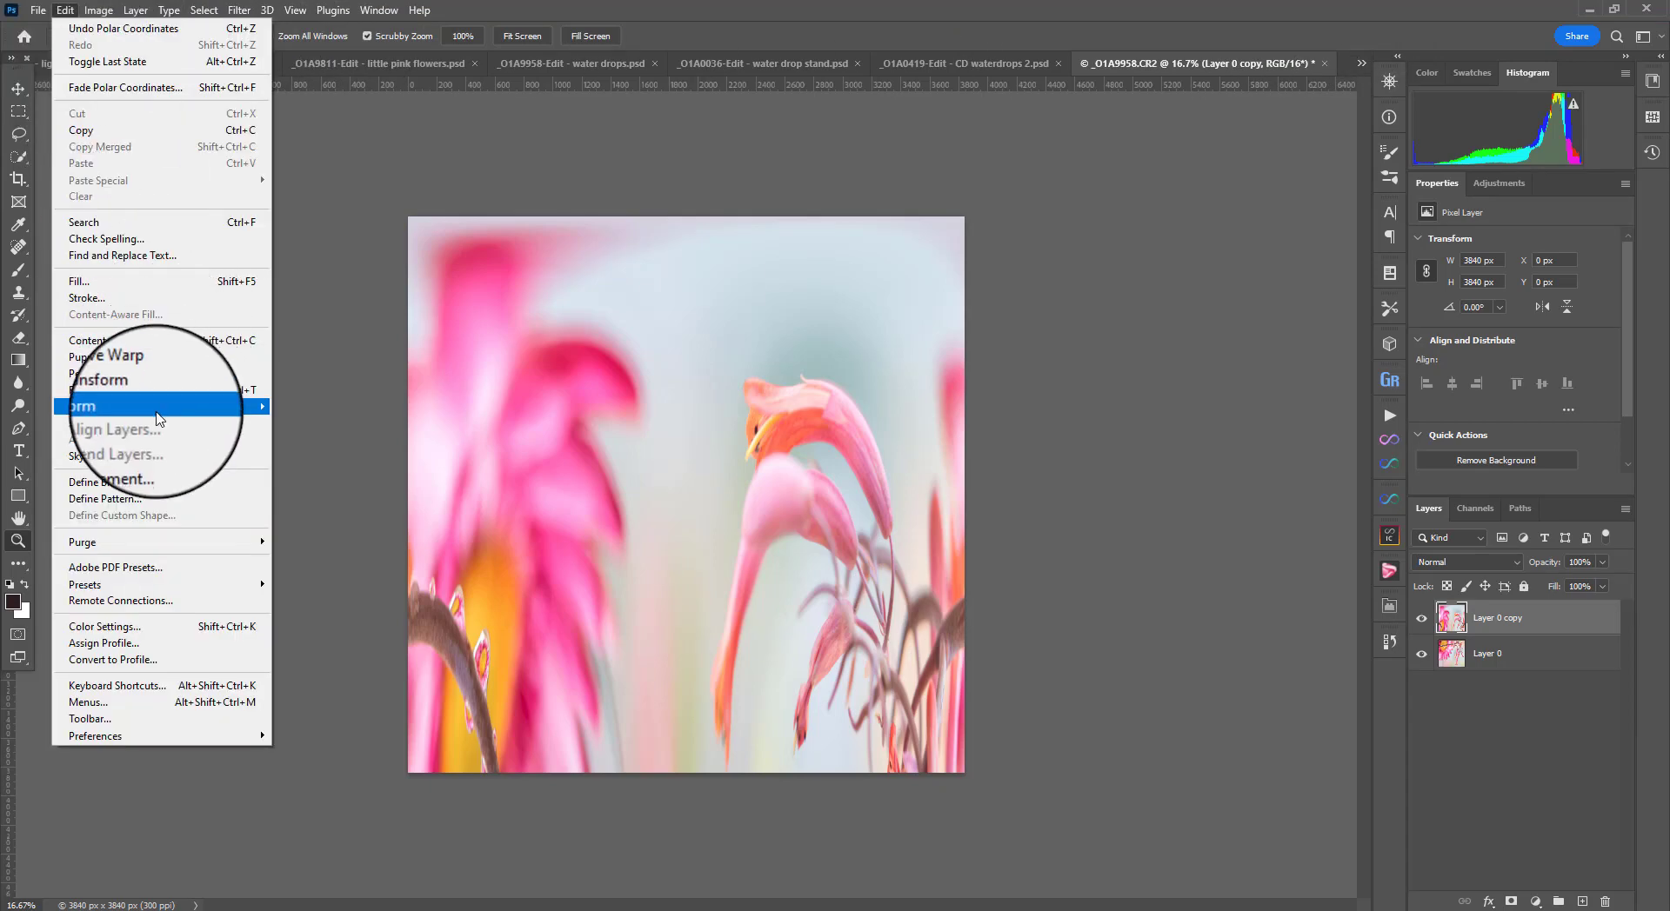
pyautogui.moveTo(157, 408)
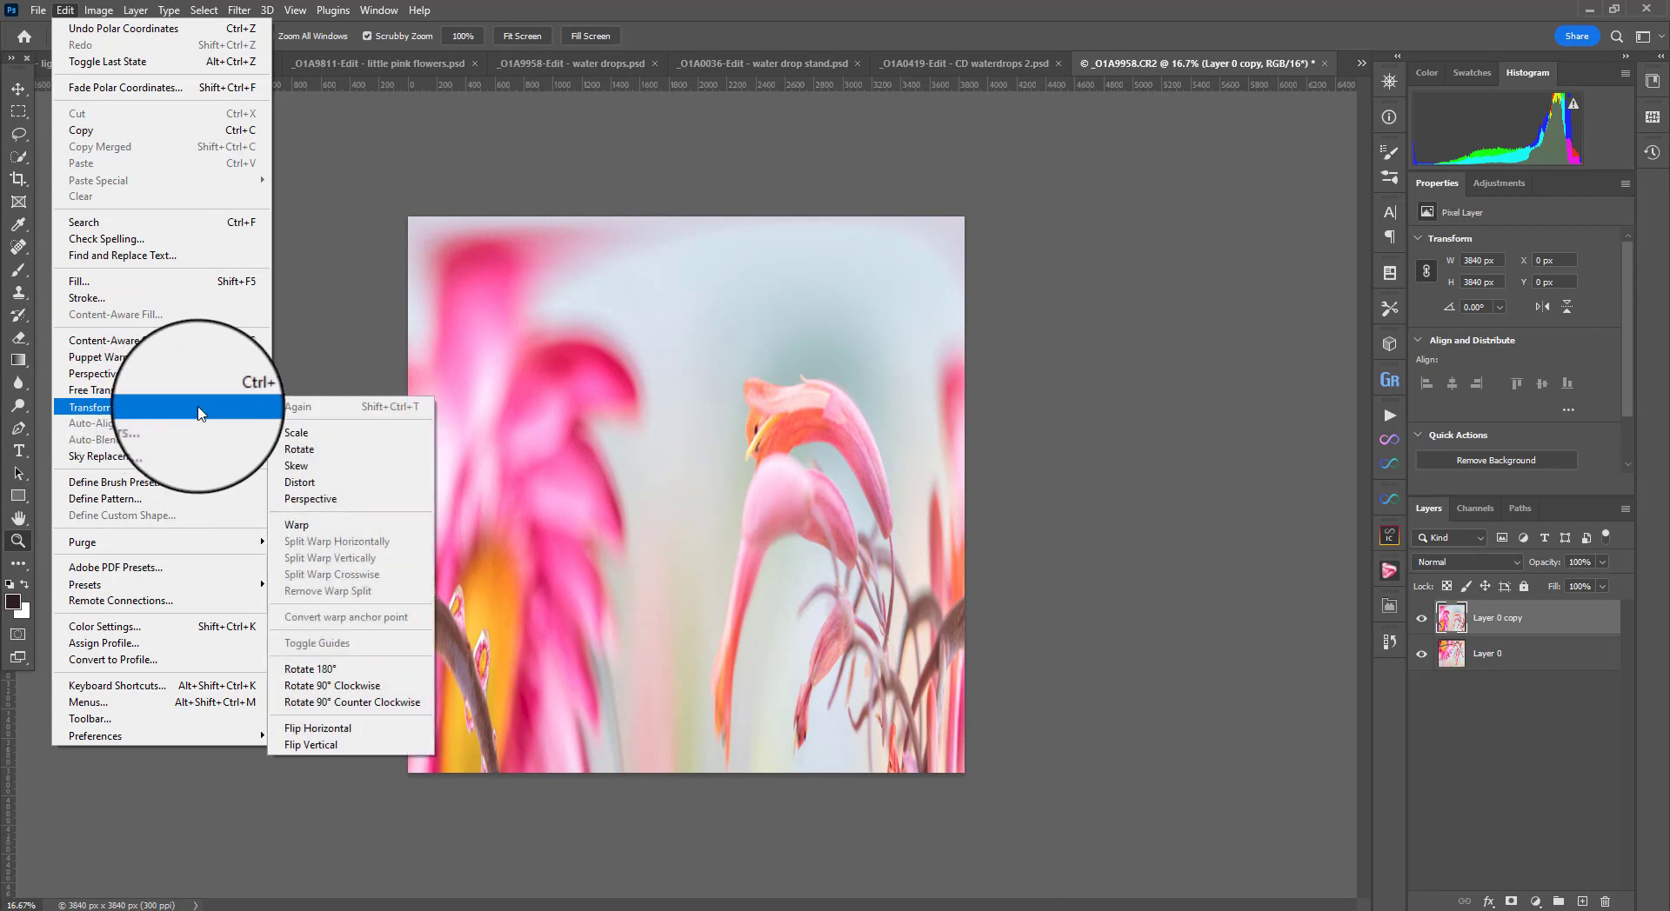
pyautogui.click(399, 744)
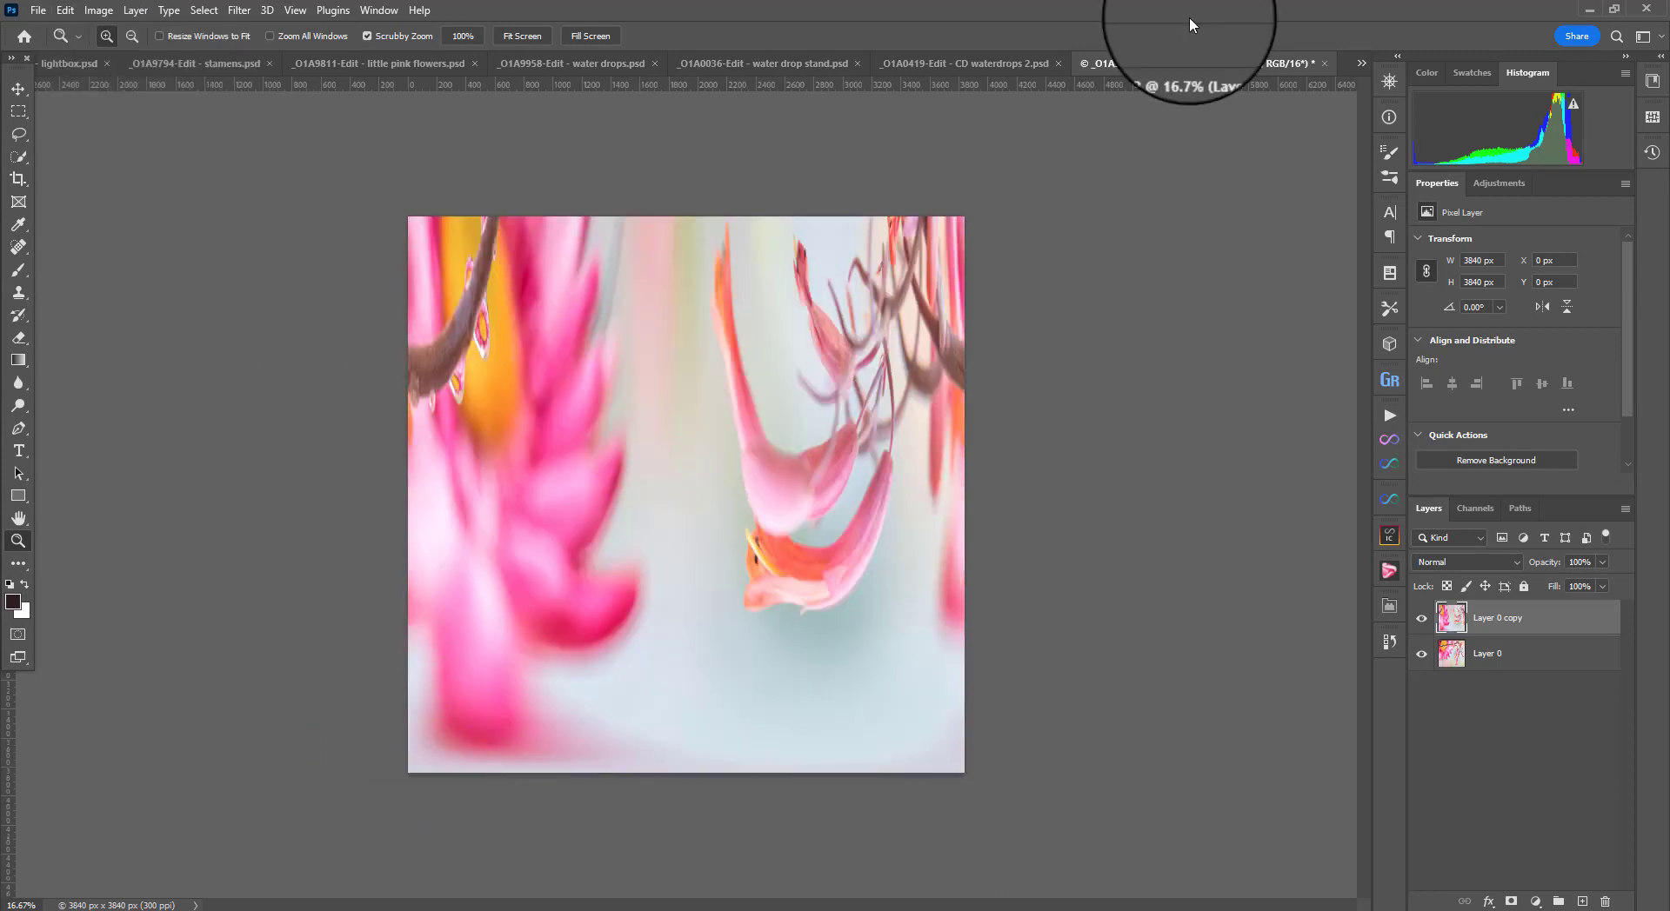
# Step: Apply Polar Coordinates with Rectangular to Polar to wrap the layer into a circular orb
pyautogui.click(246, 13)
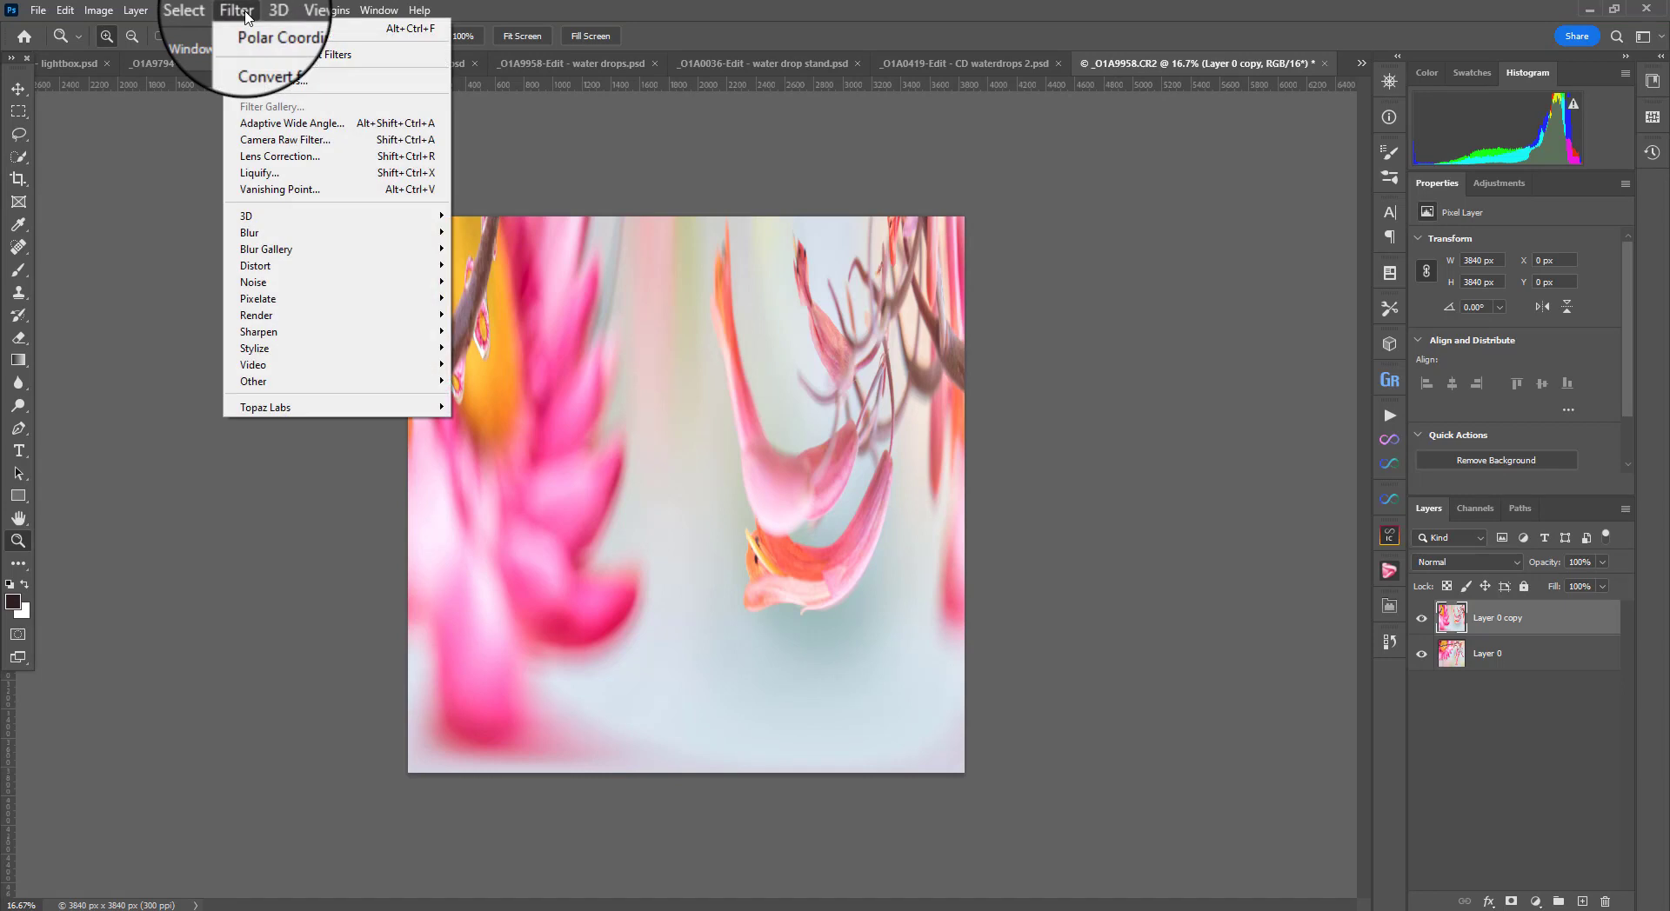
pyautogui.moveTo(316, 264)
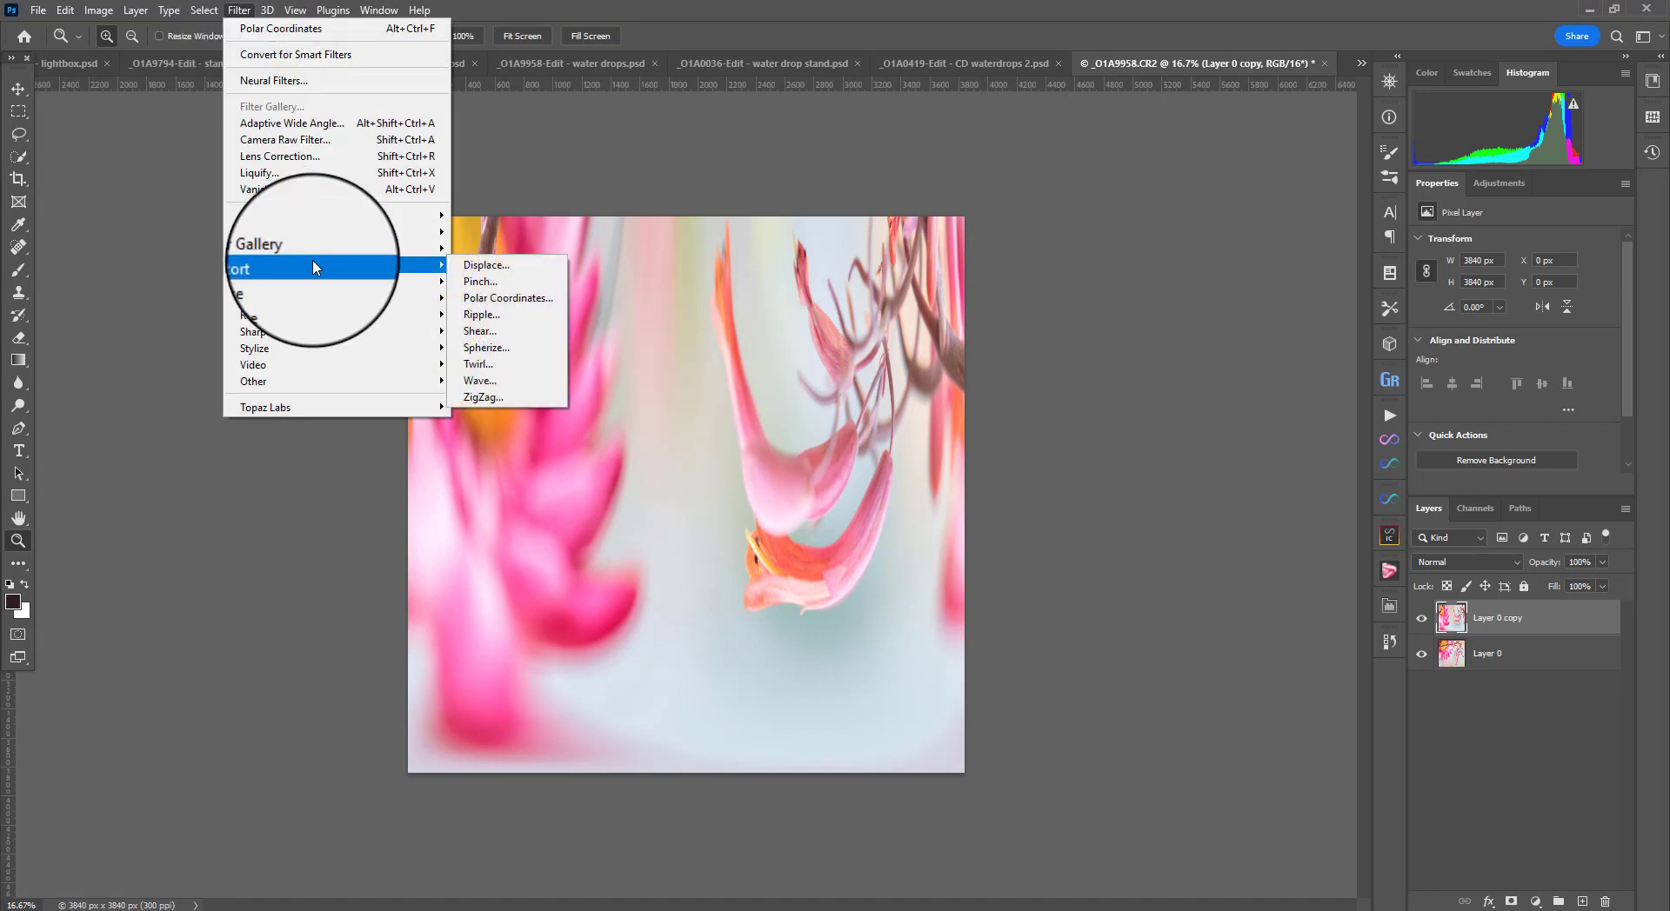
pyautogui.click(526, 298)
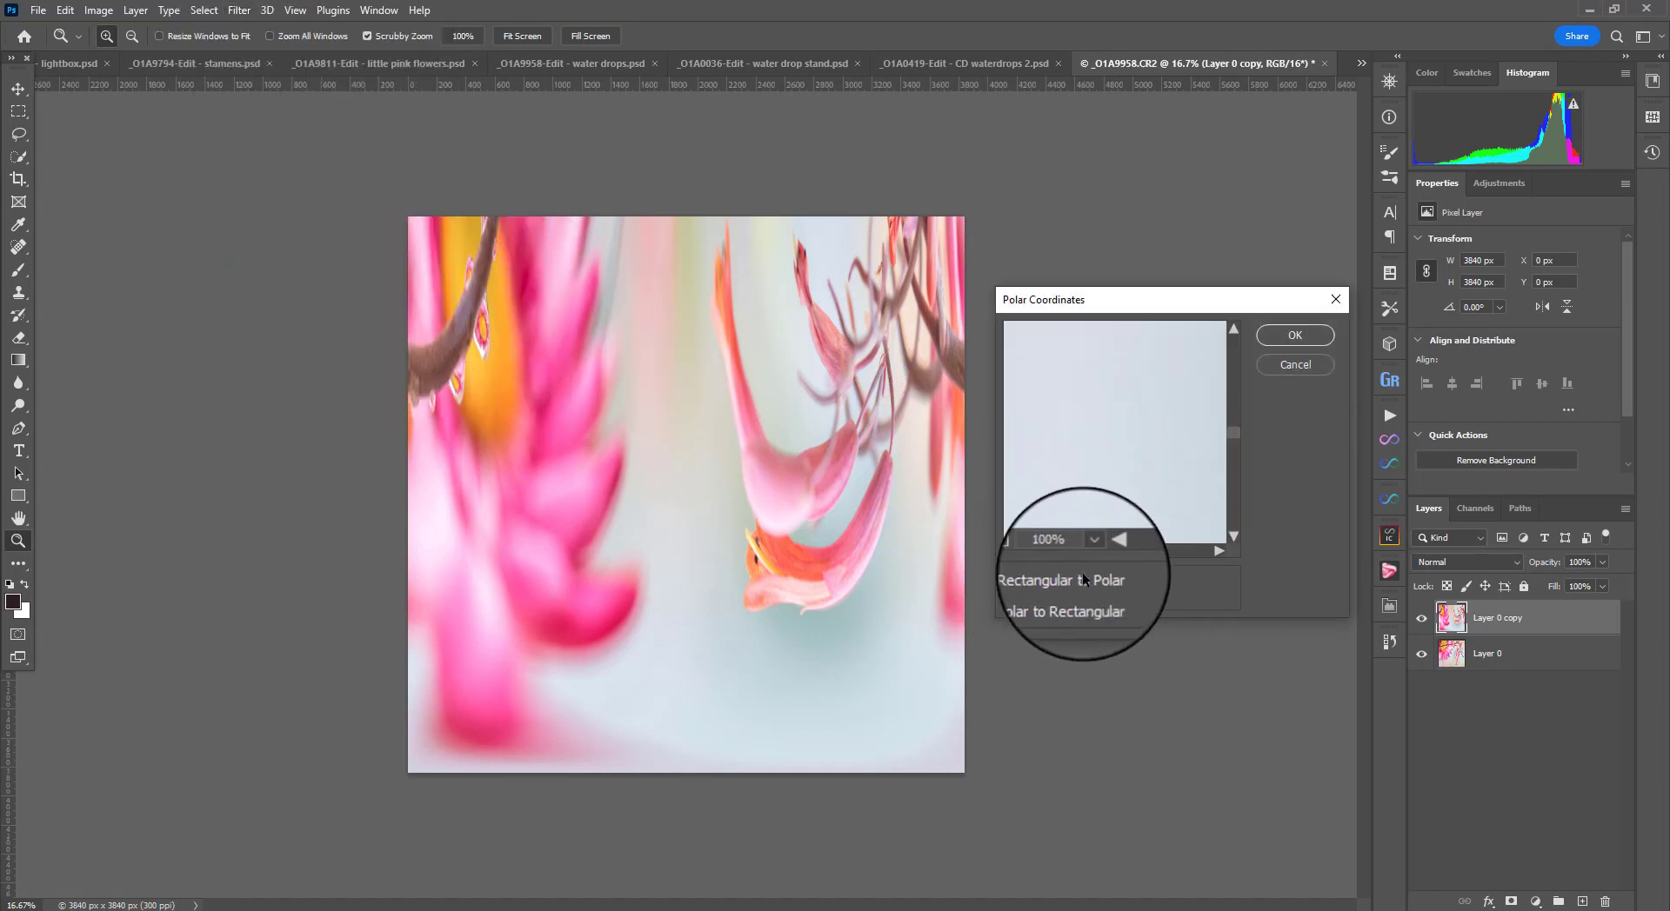
pyautogui.click(1014, 577)
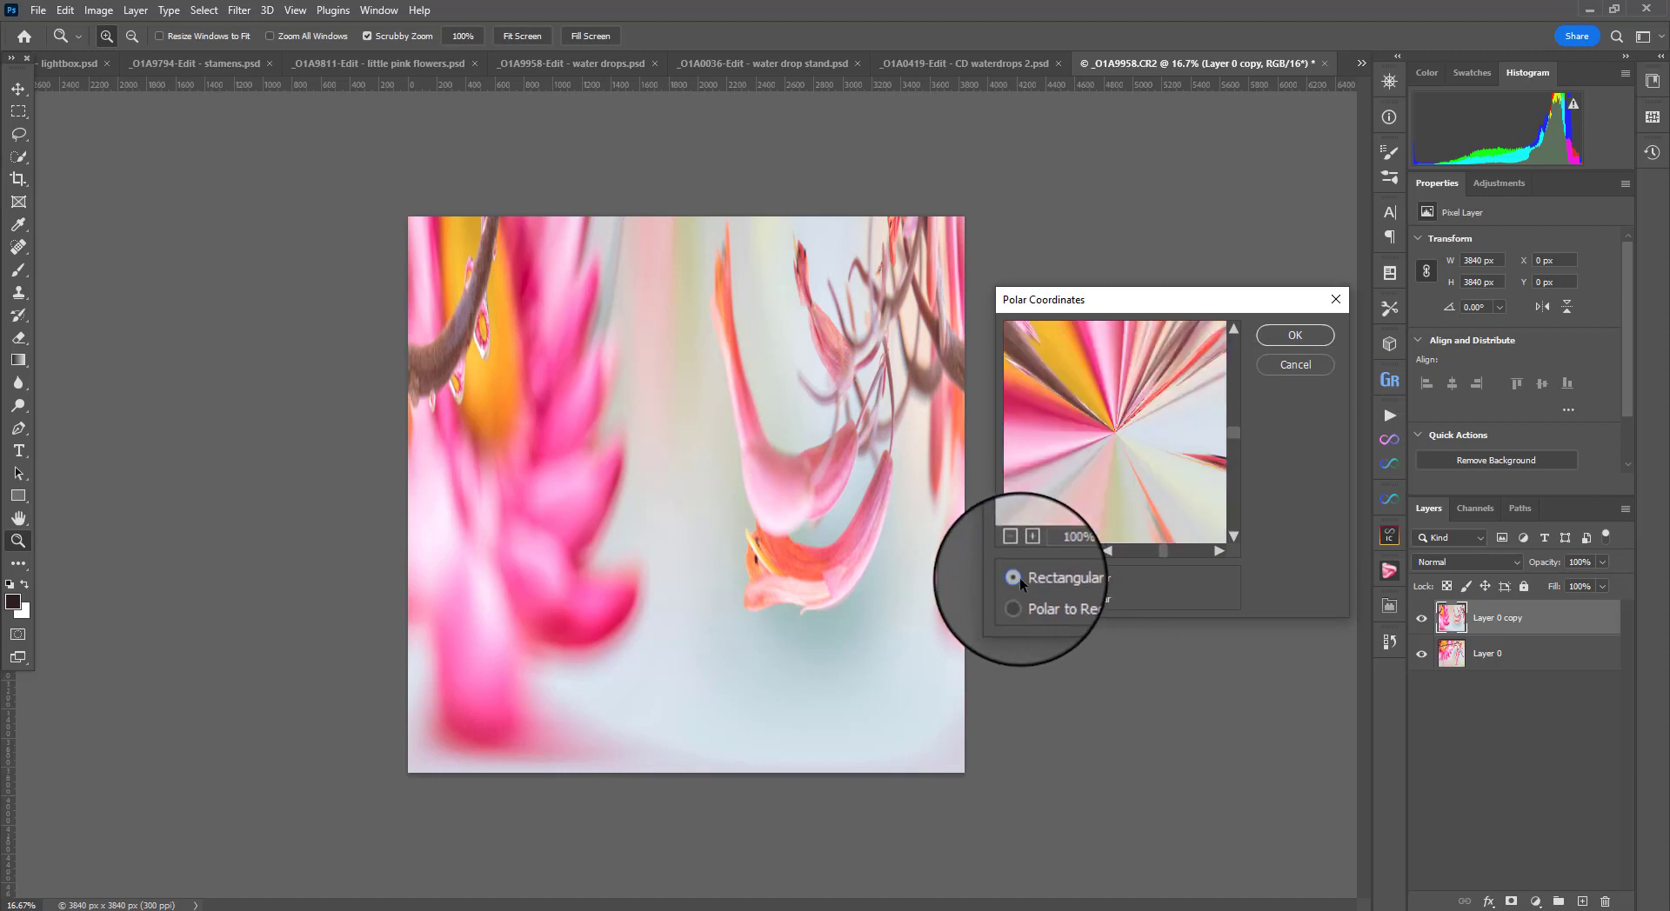
pyautogui.click(1014, 552)
pyautogui.click(1014, 552)
pyautogui.click(1013, 551)
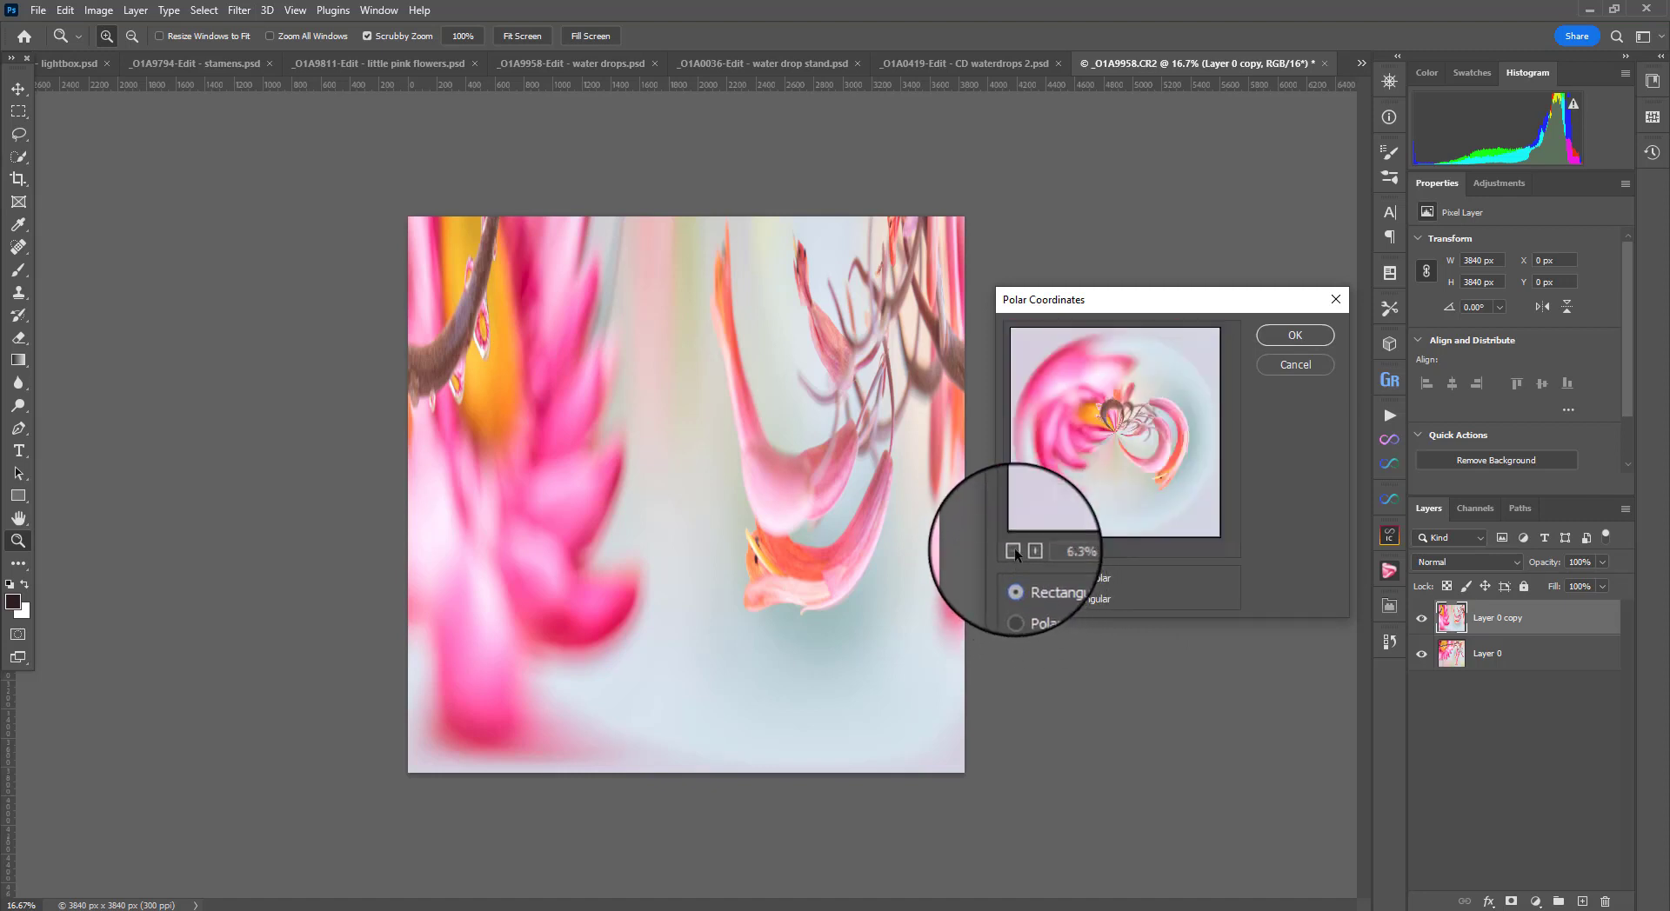
pyautogui.click(1013, 551)
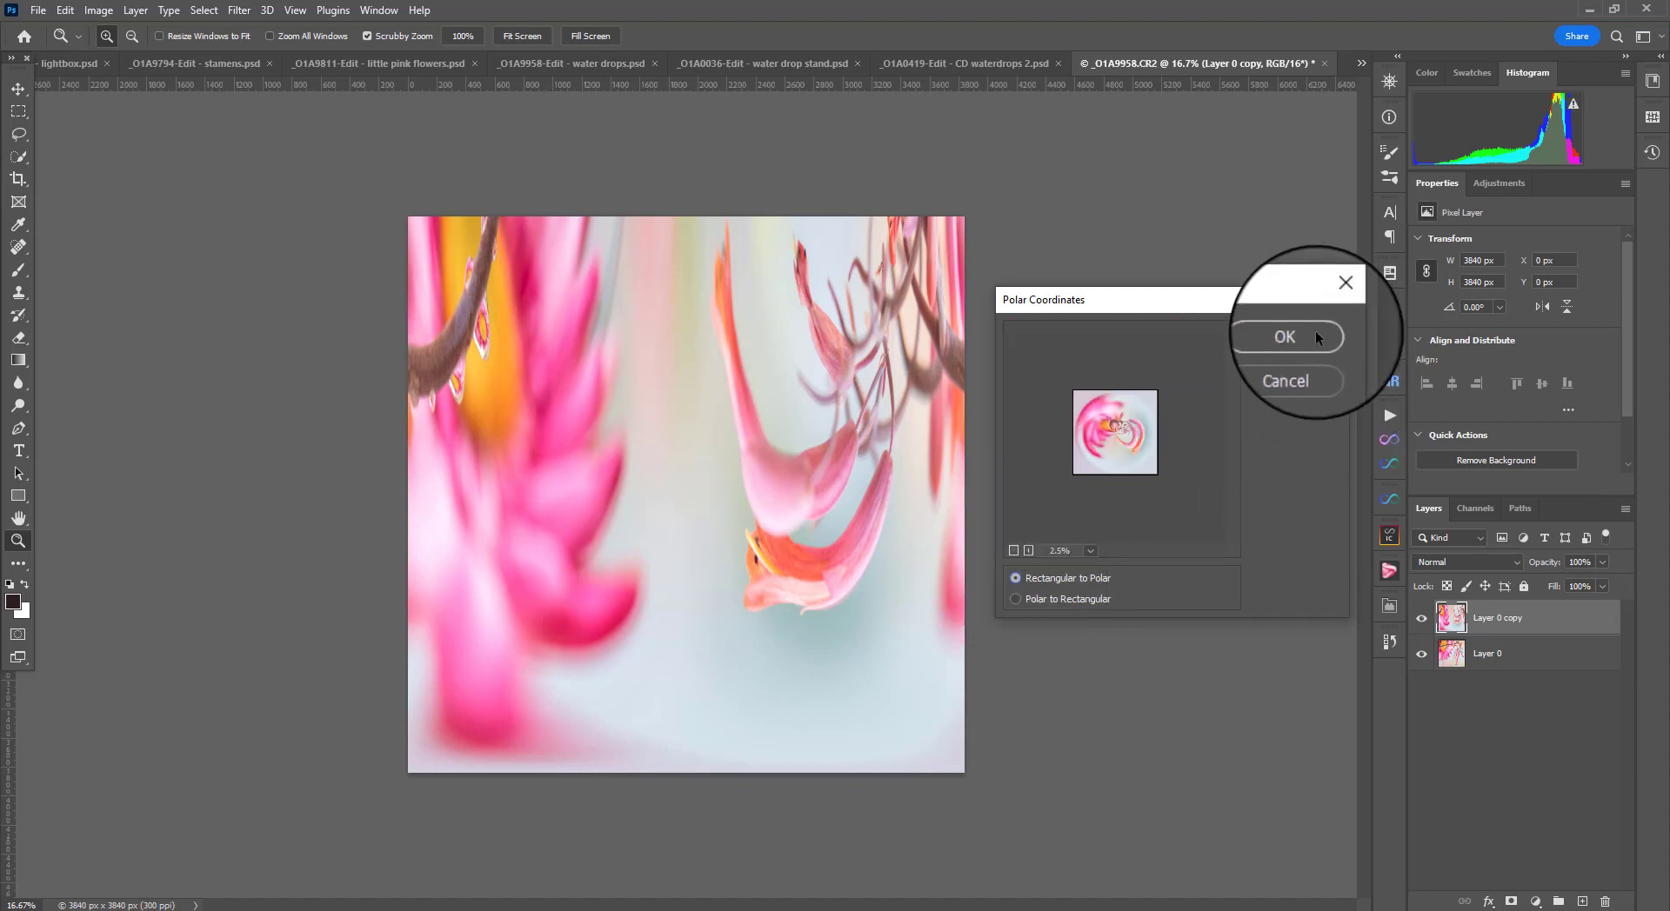
pyautogui.click(1292, 336)
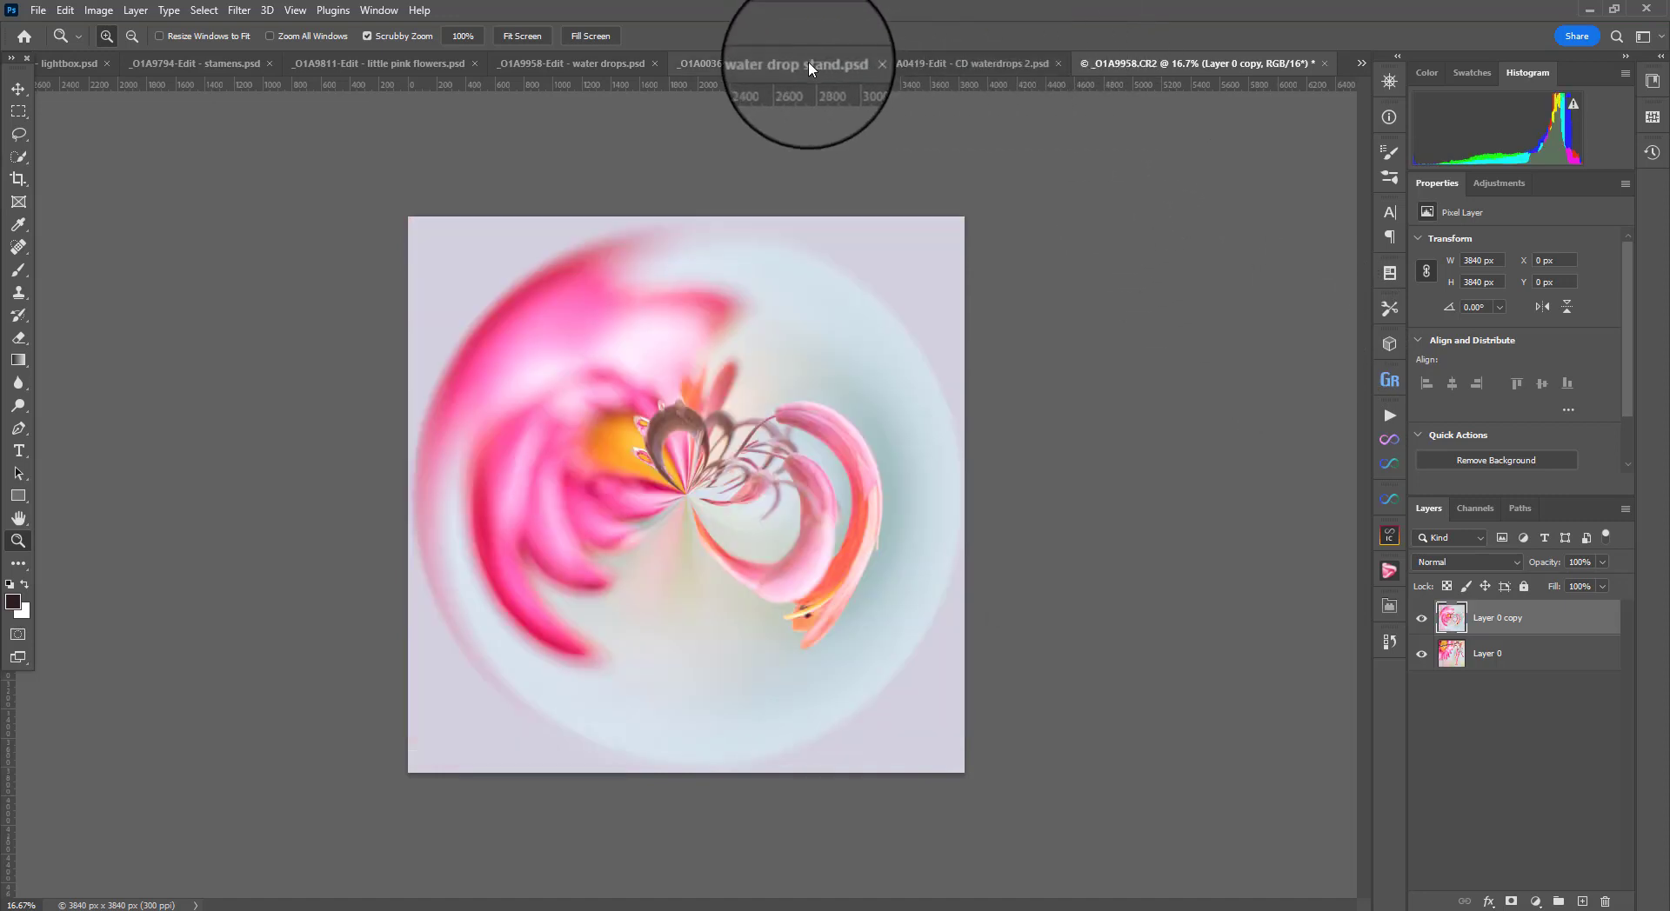
# Step: Compare with water drops.psd, then rotate the orb layer so its pink swirl sits at the bottom
pyautogui.click(606, 65)
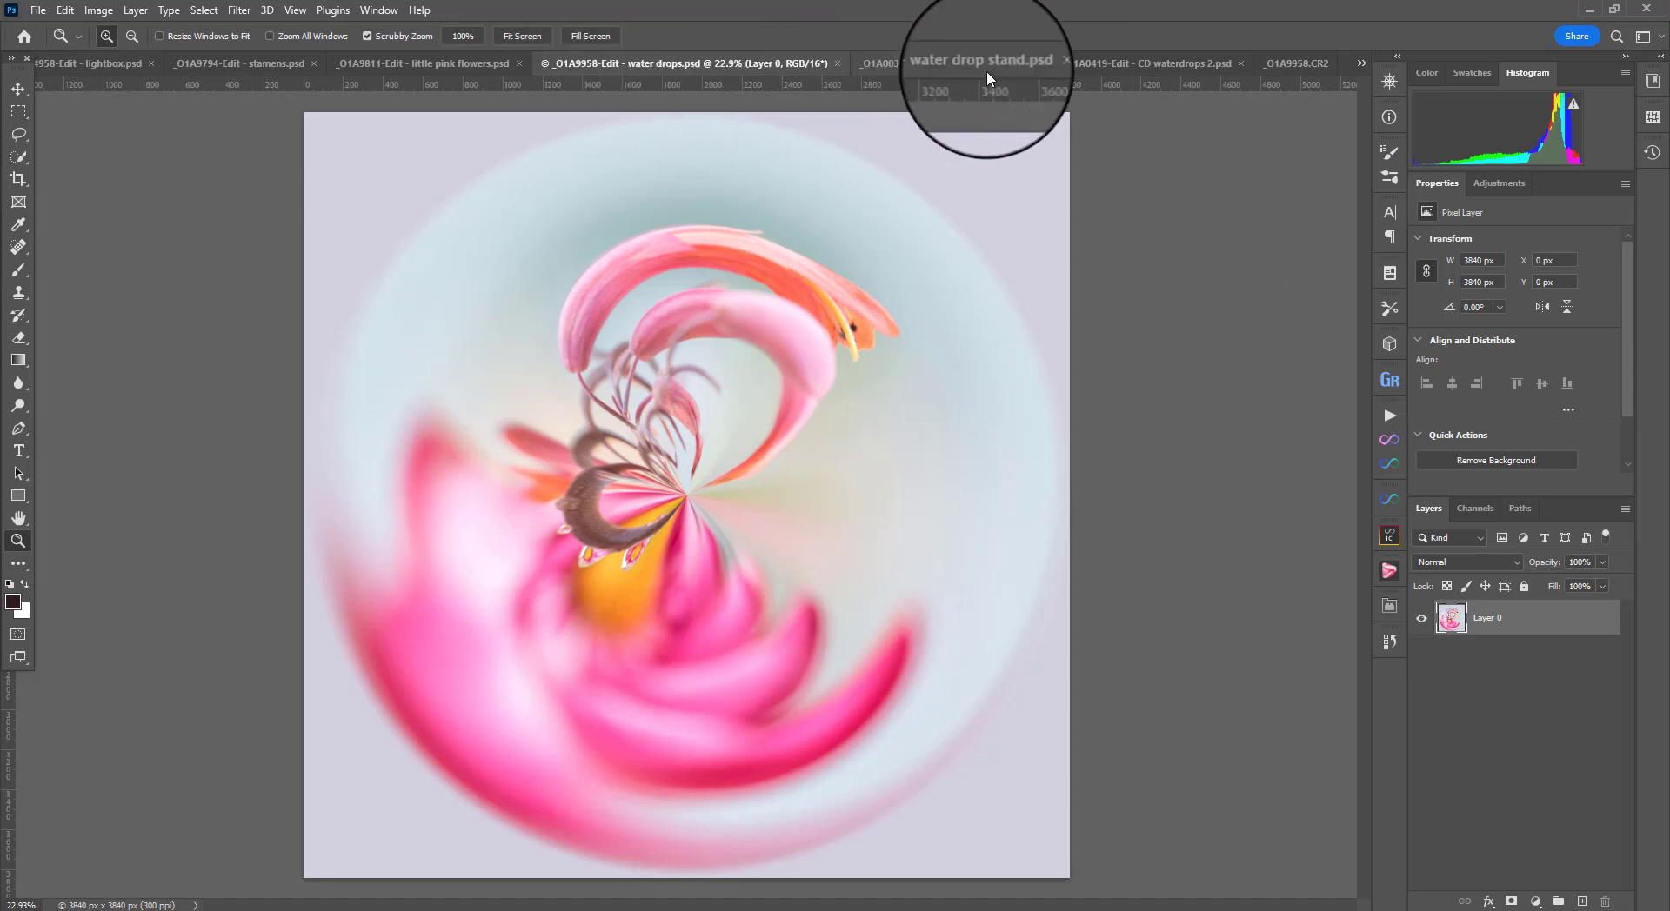
pyautogui.click(1293, 60)
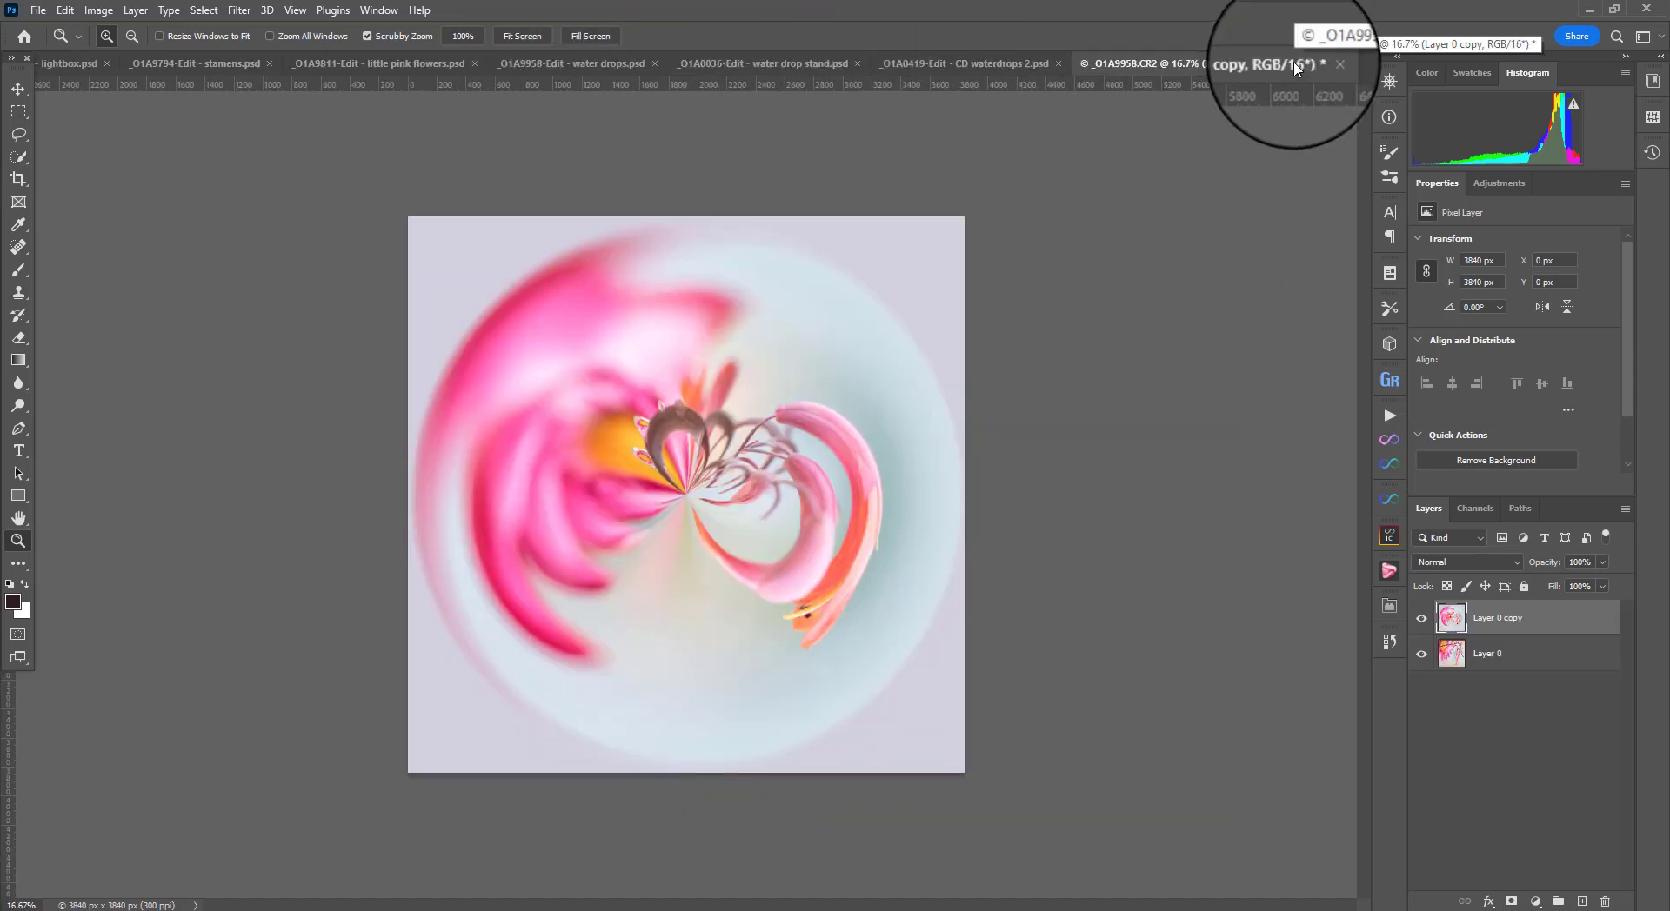
pyautogui.hotkey('ctrl', 't')
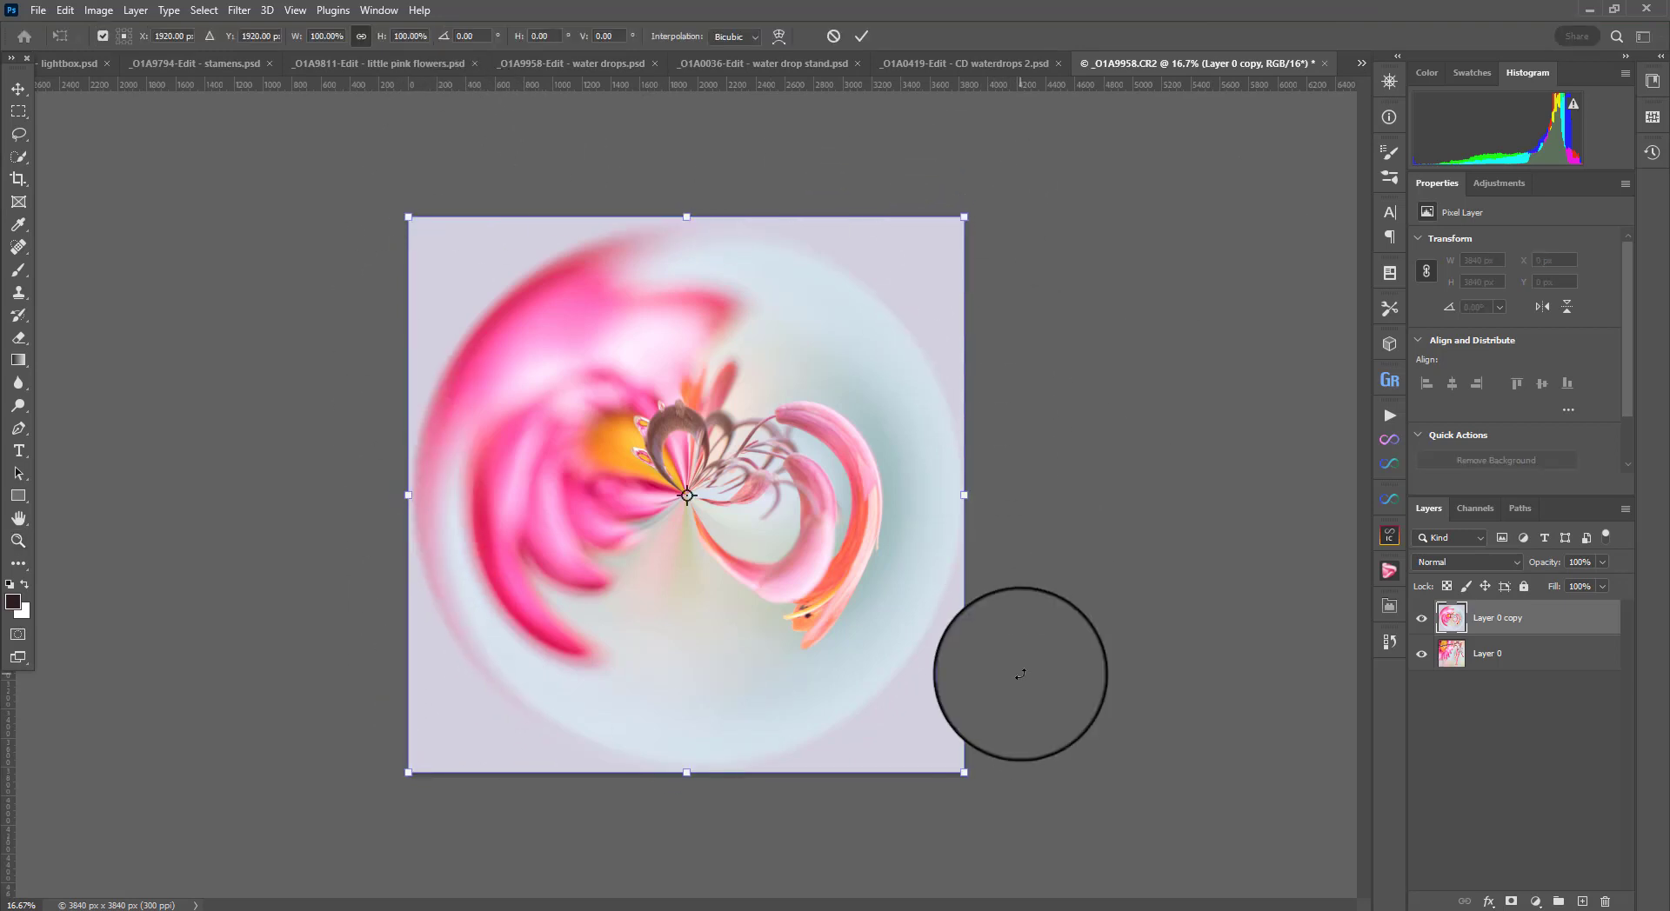
pyautogui.moveTo(1036, 681); pyautogui.dragTo(819, 259)
pyautogui.click(861, 35)
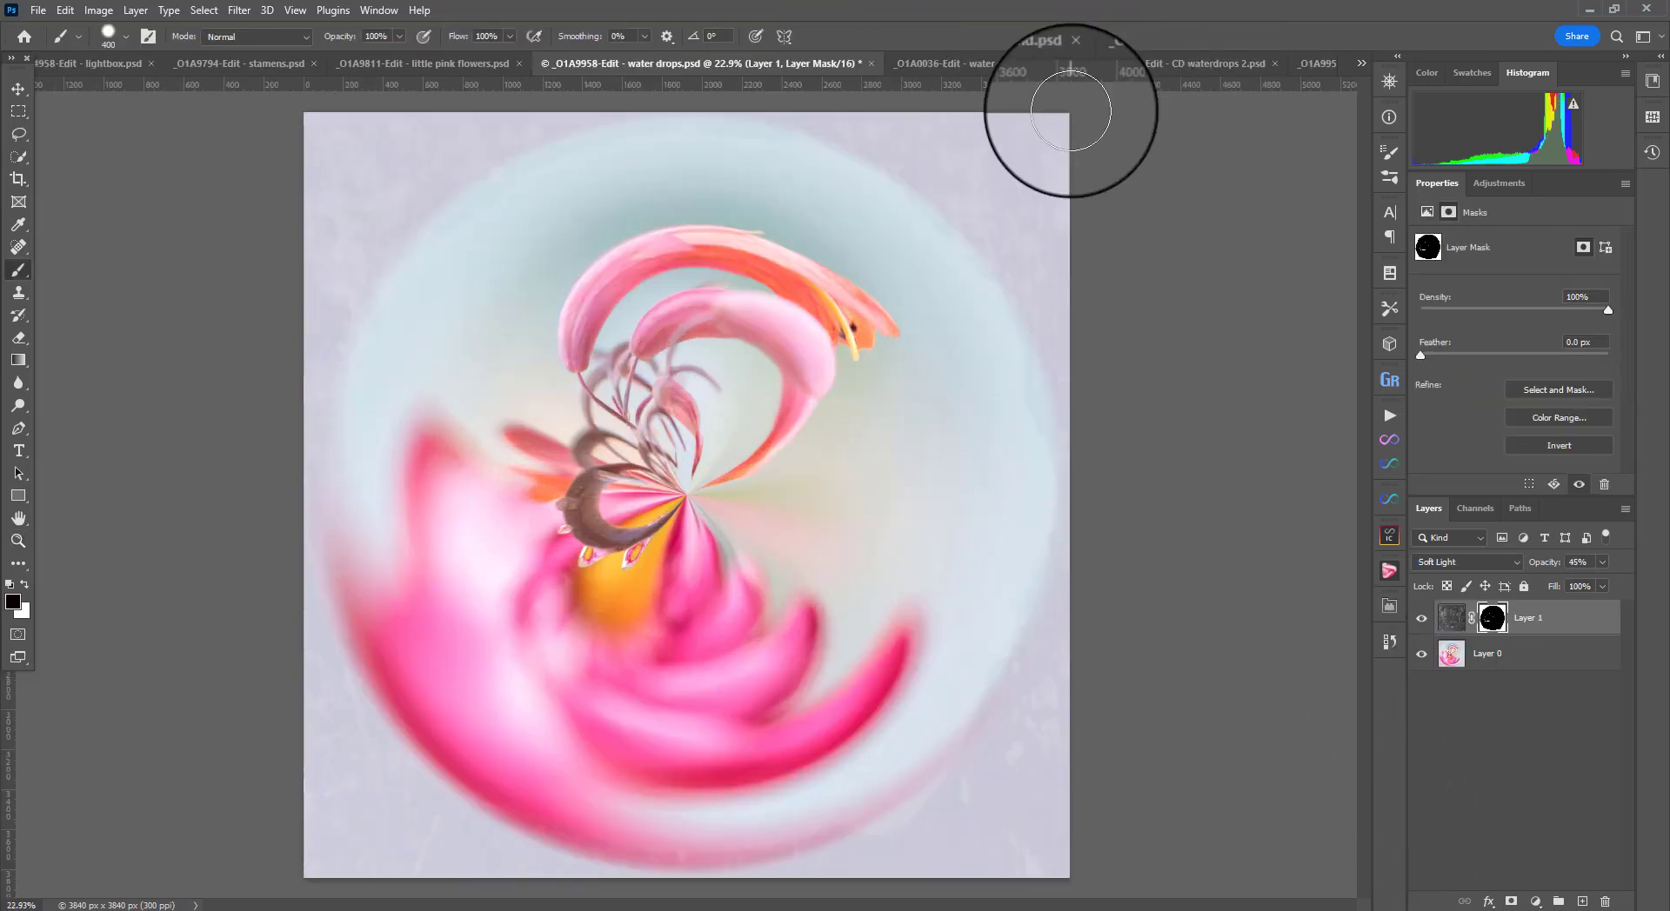
# Step: Close the water drops.psd document
pyautogui.click(870, 63)
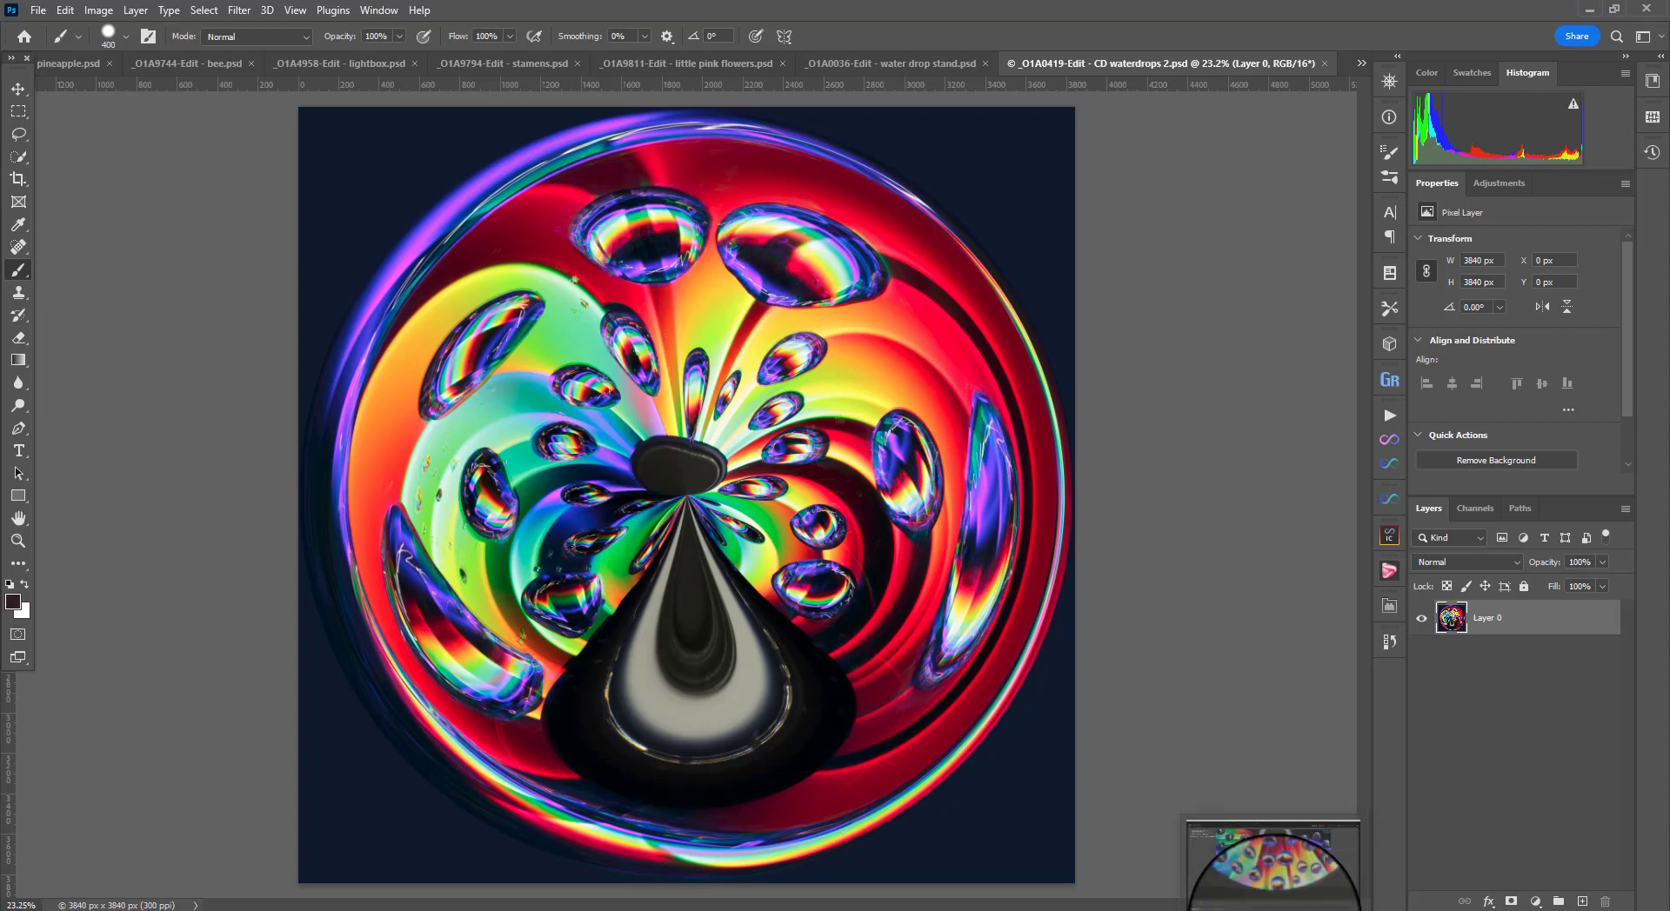
# Step: Compare the CD and water drop stand orbs with their Lightroom originals, then close water drop stand
pyautogui.click(1274, 905)
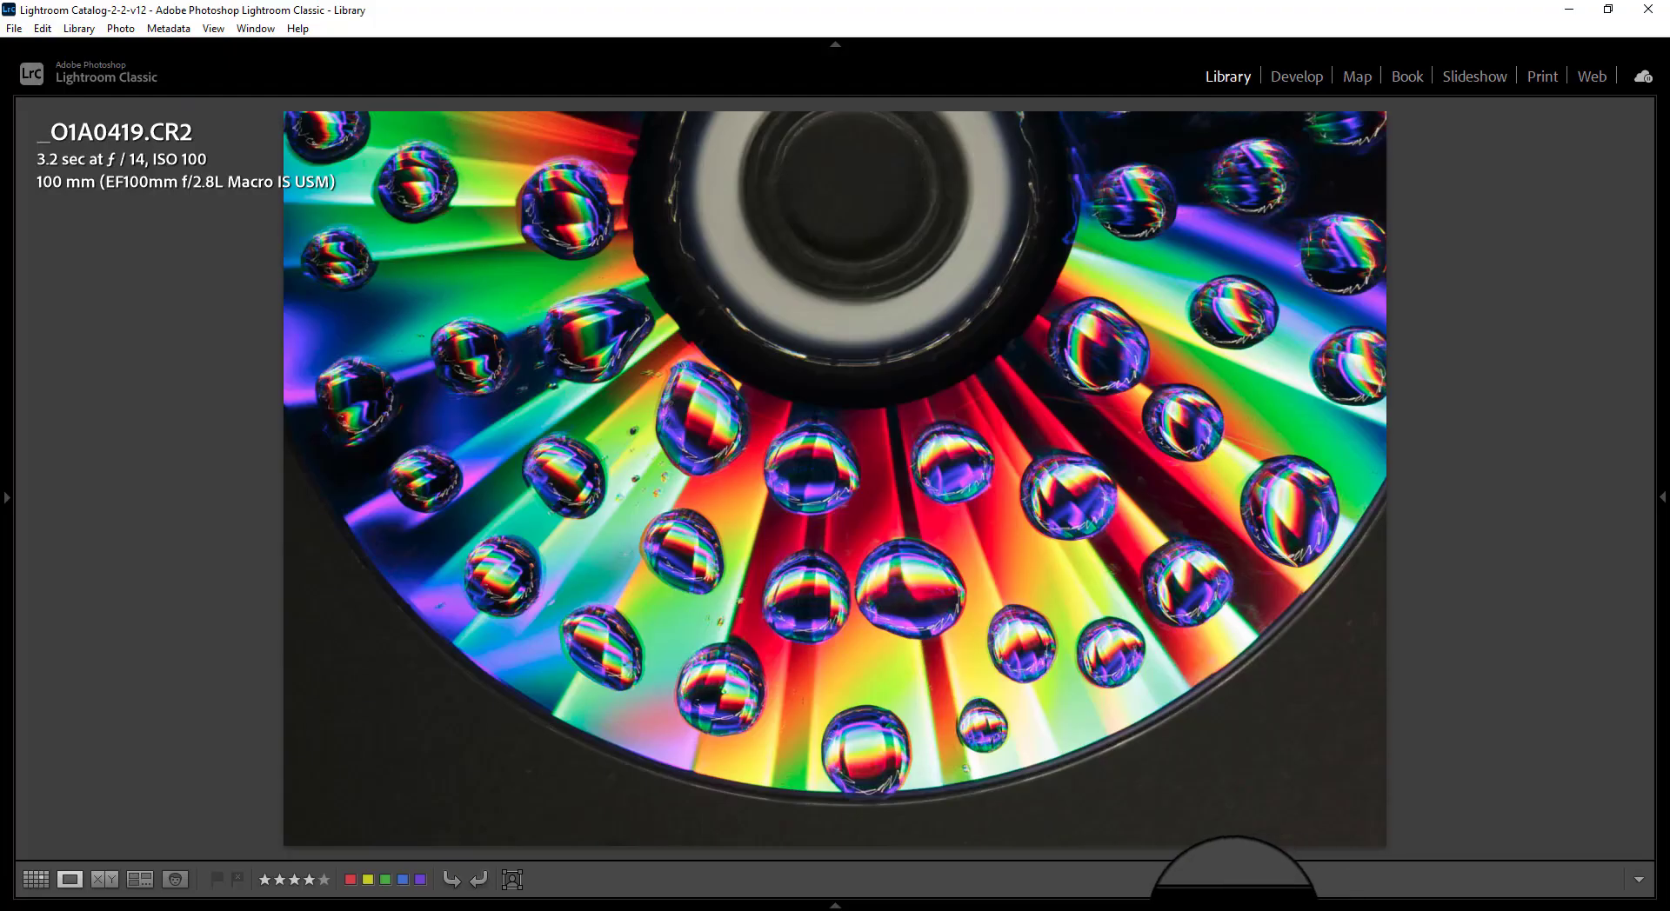
pyautogui.click(1233, 905)
pyautogui.click(1226, 904)
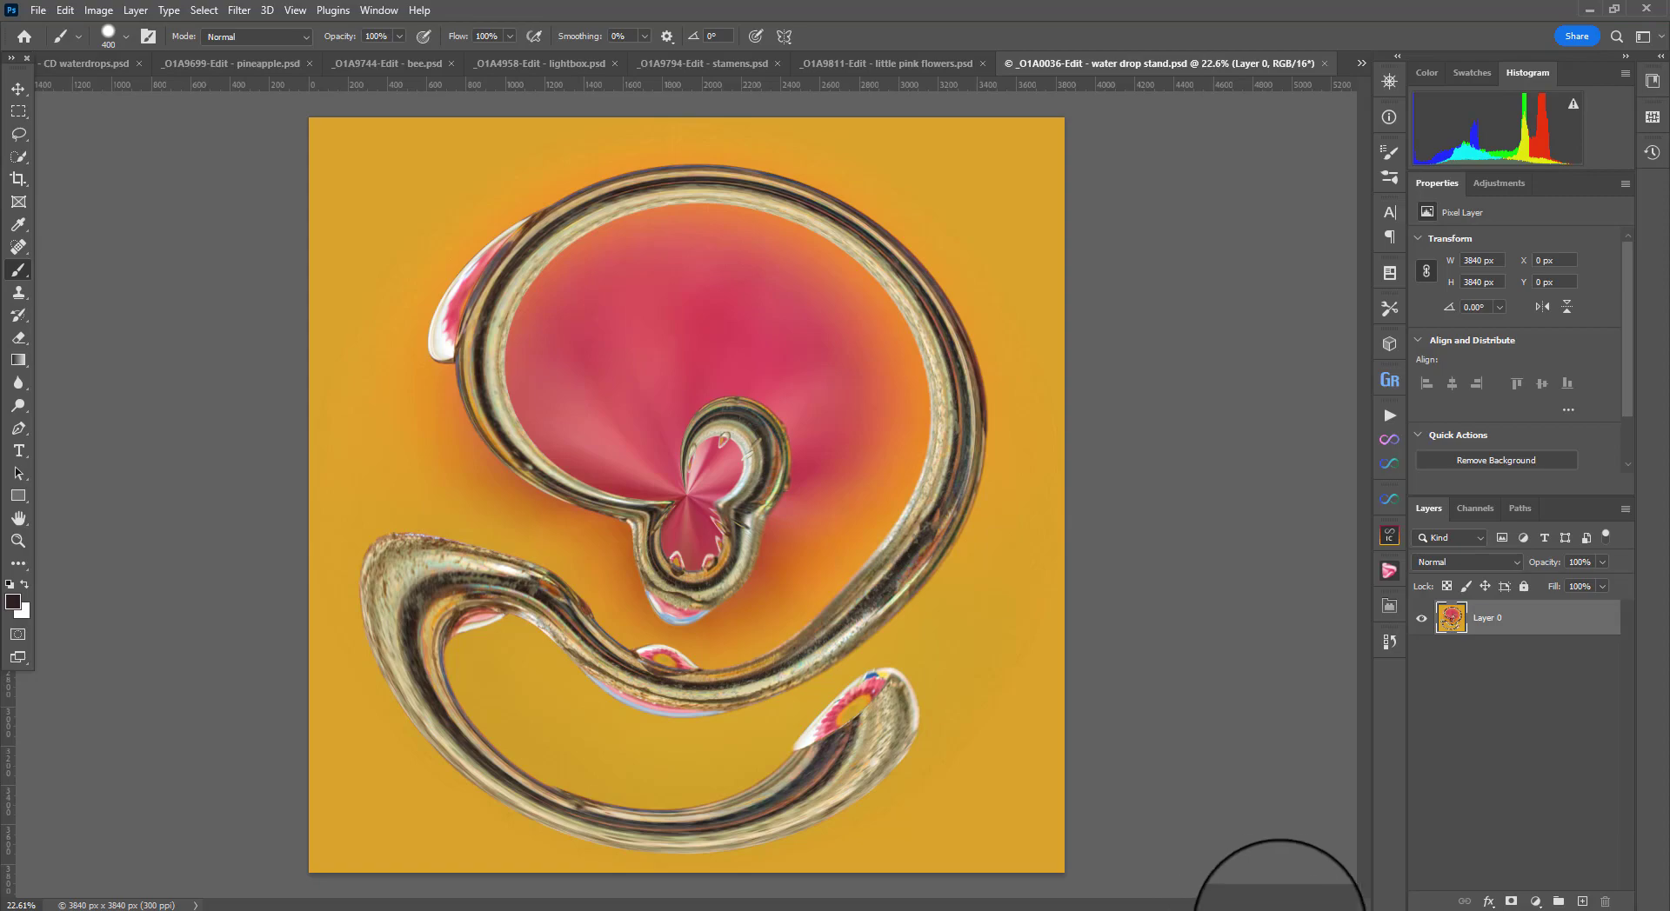
pyautogui.click(1276, 904)
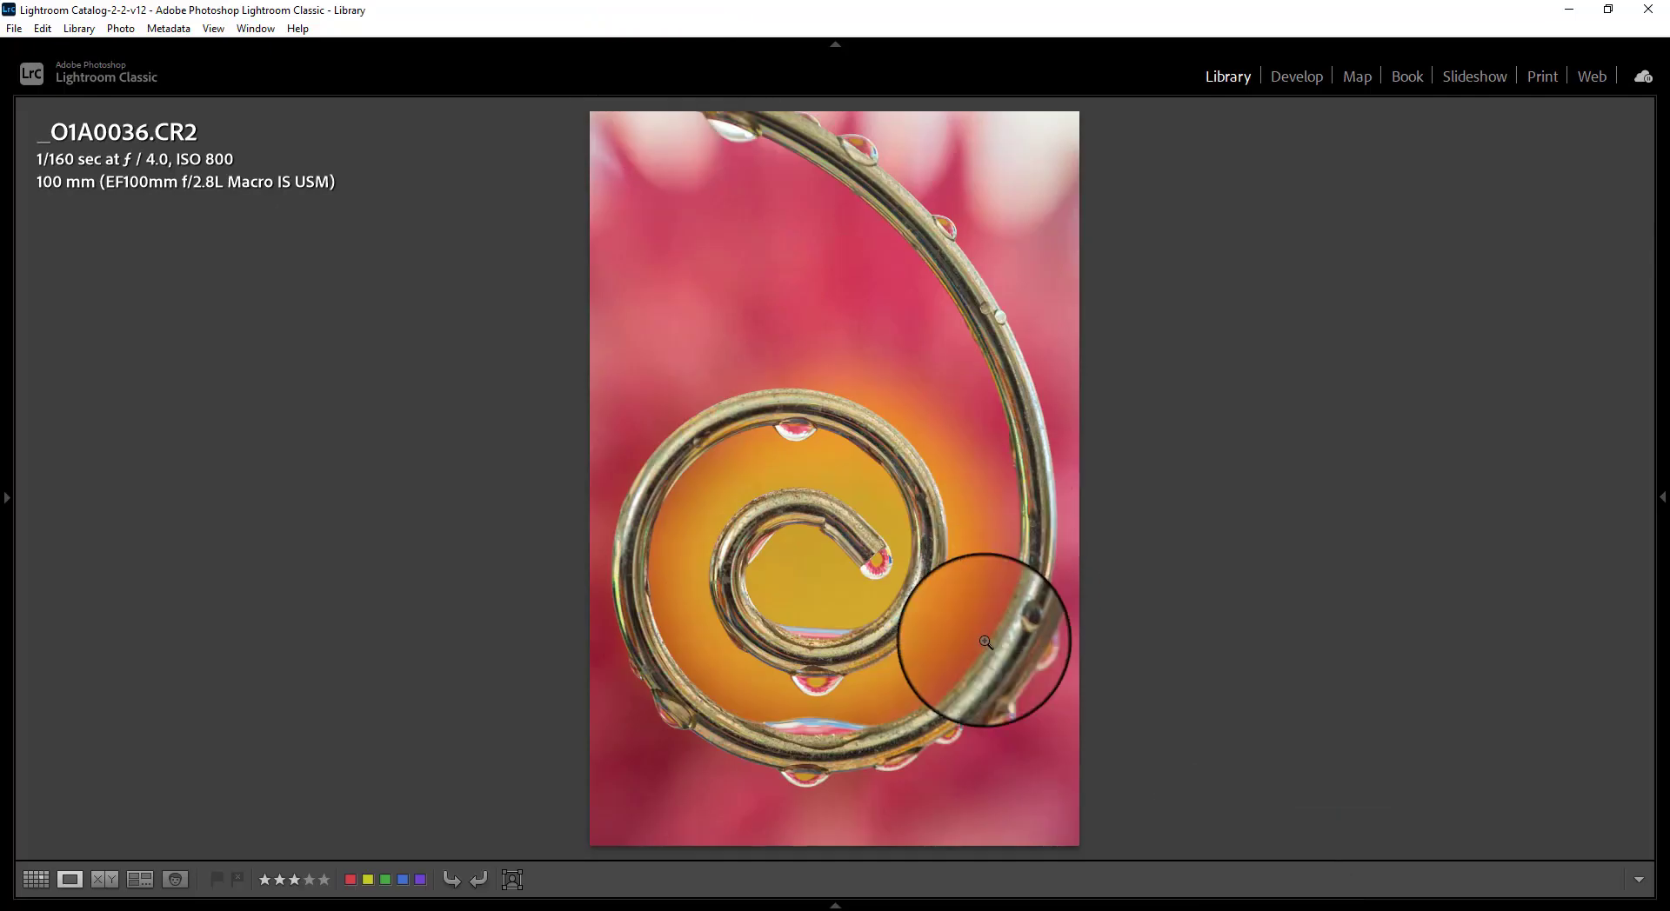
pyautogui.click(1223, 909)
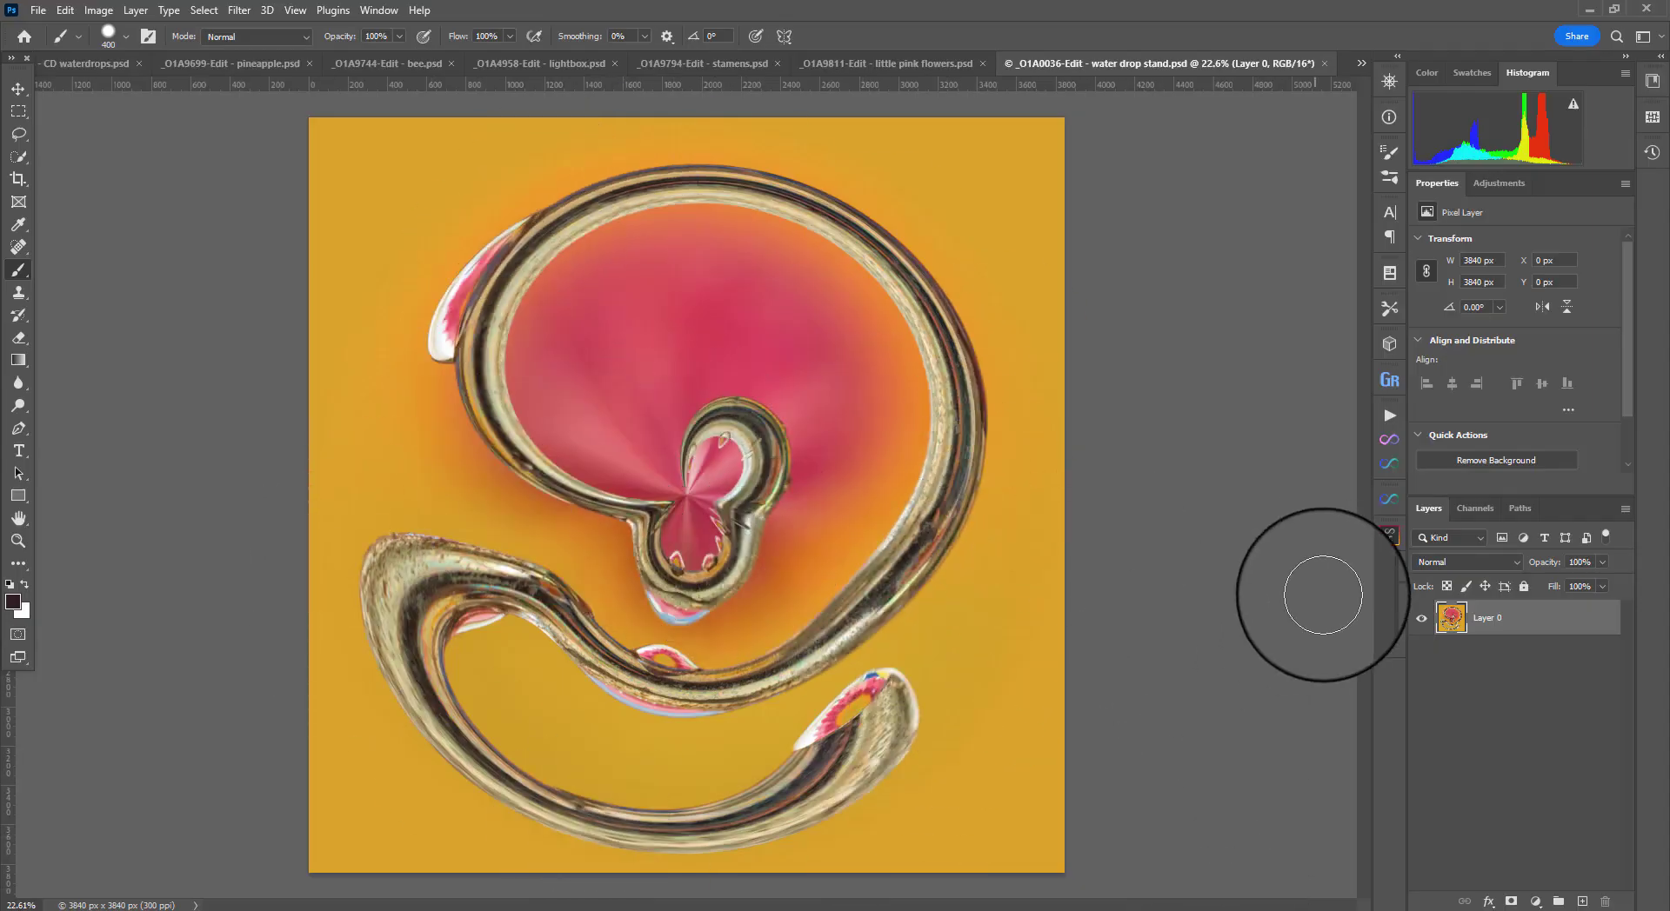
pyautogui.click(1325, 63)
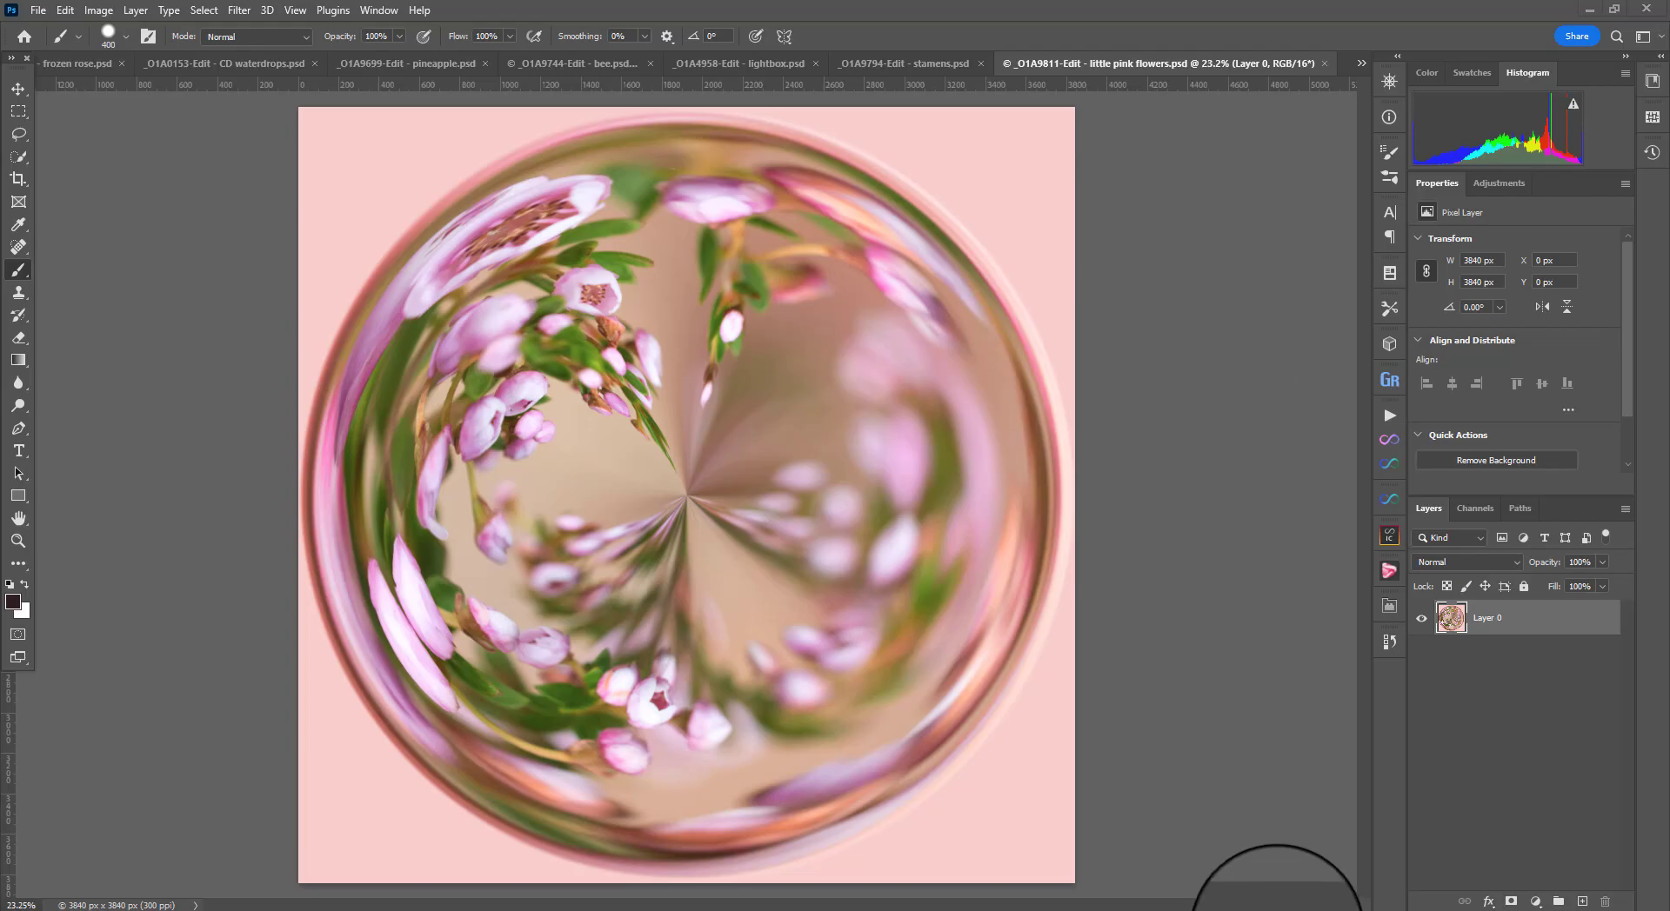
# Step: Compare and close the little pink flowers orb, then view the stamens original in Lightroom
pyautogui.click(1276, 909)
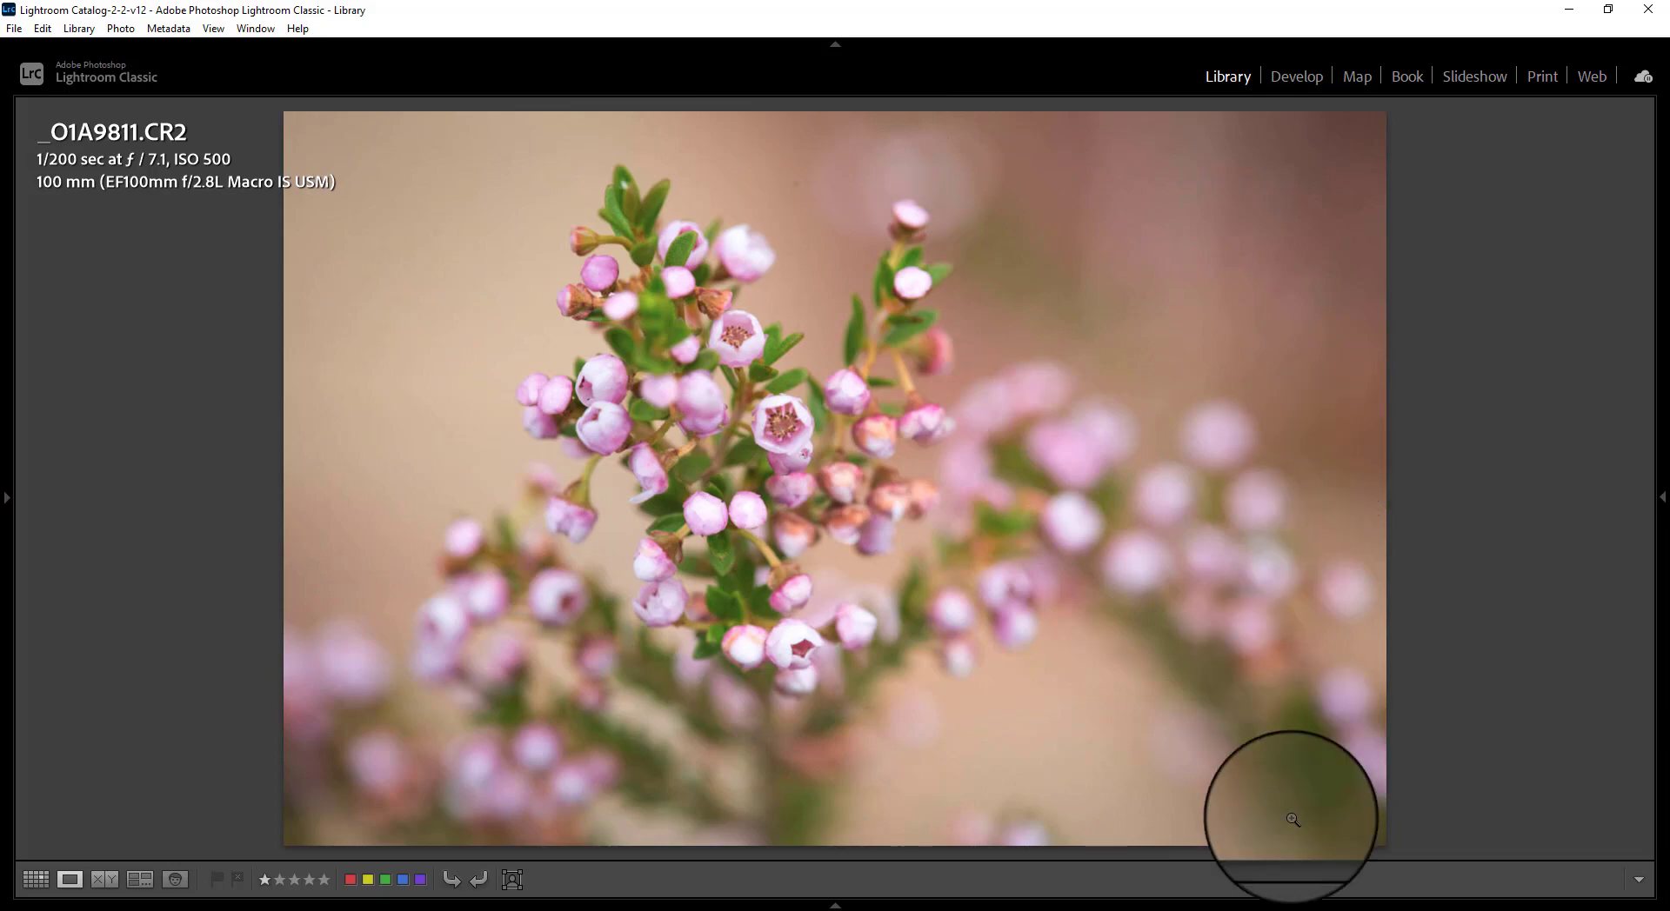
pyautogui.click(1227, 909)
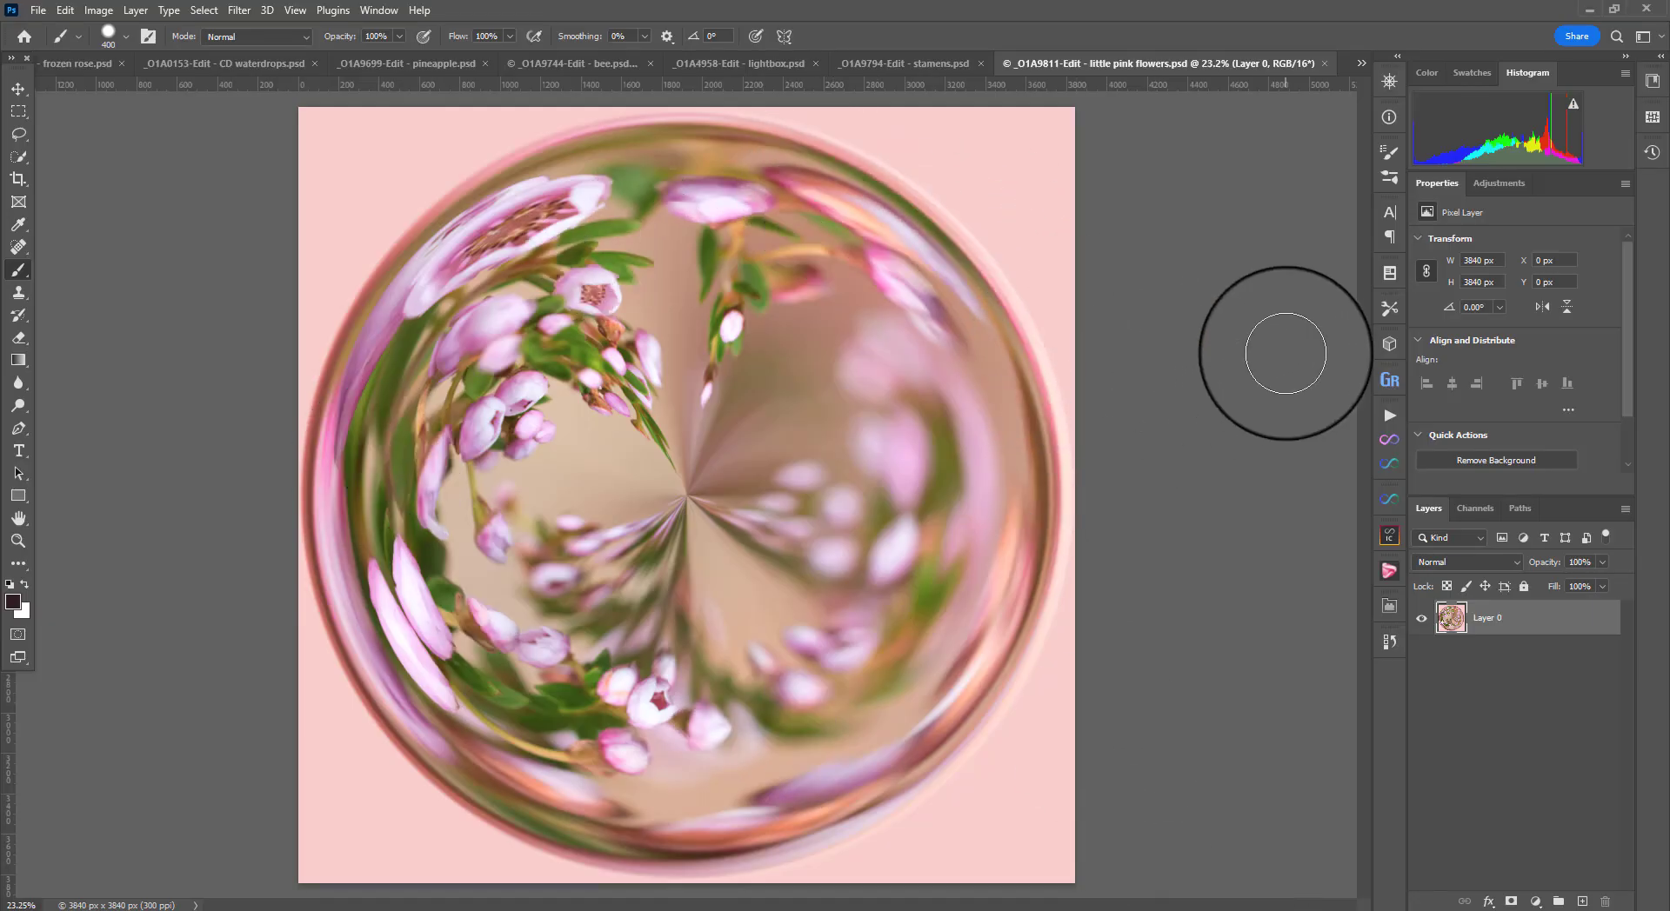
pyautogui.click(1324, 63)
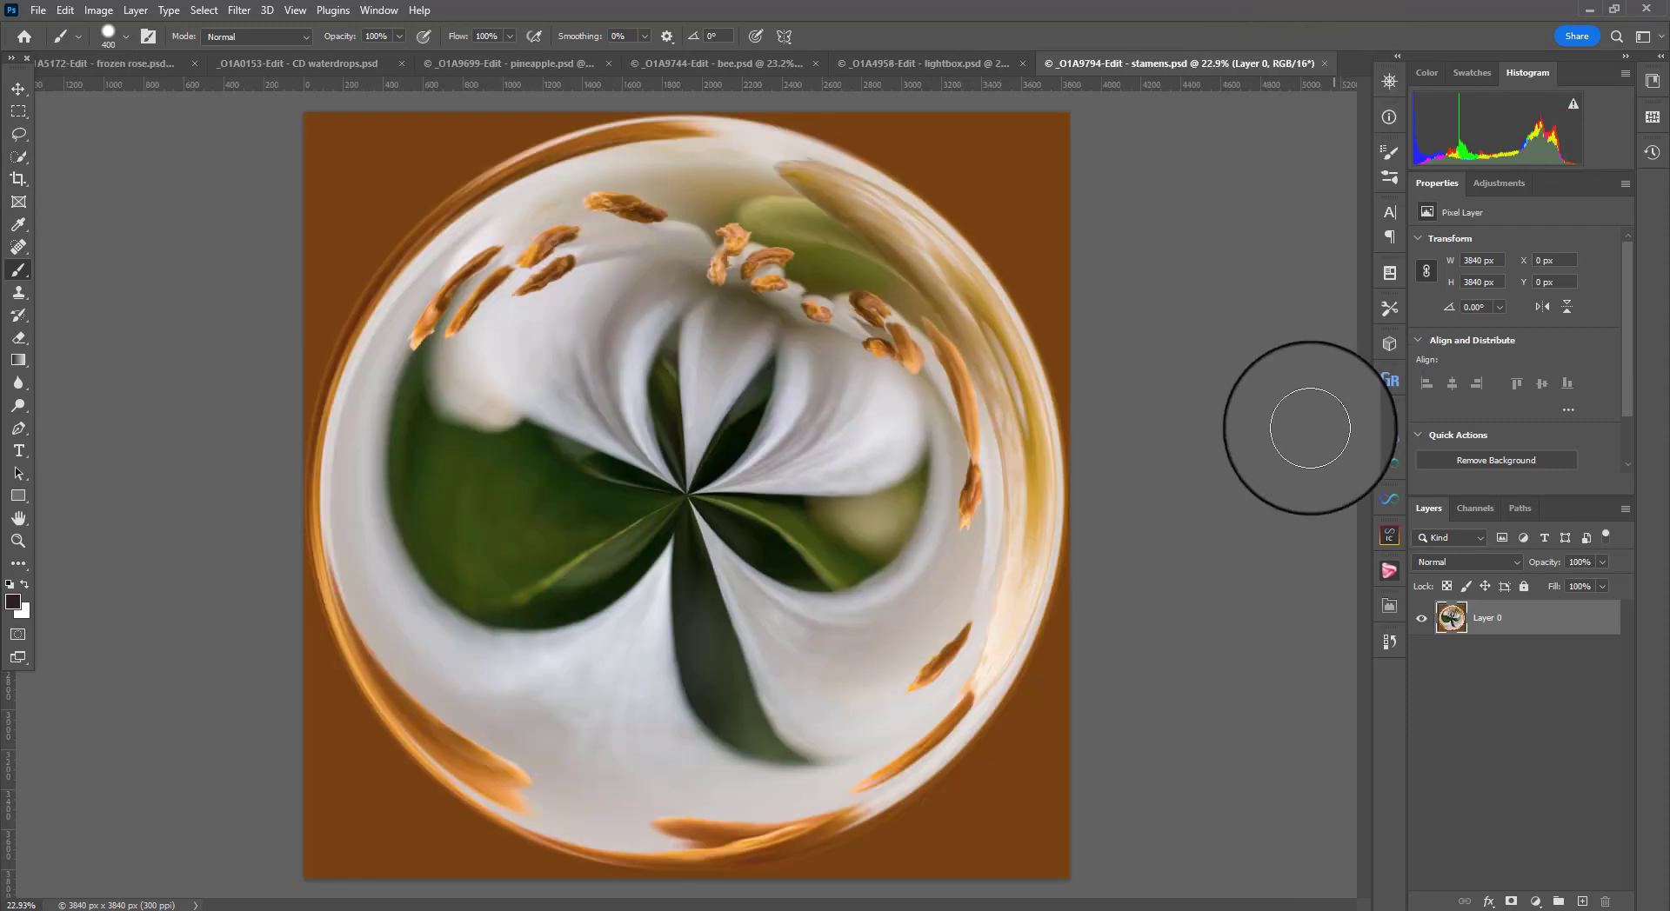
pyautogui.moveTo(1259, 907)
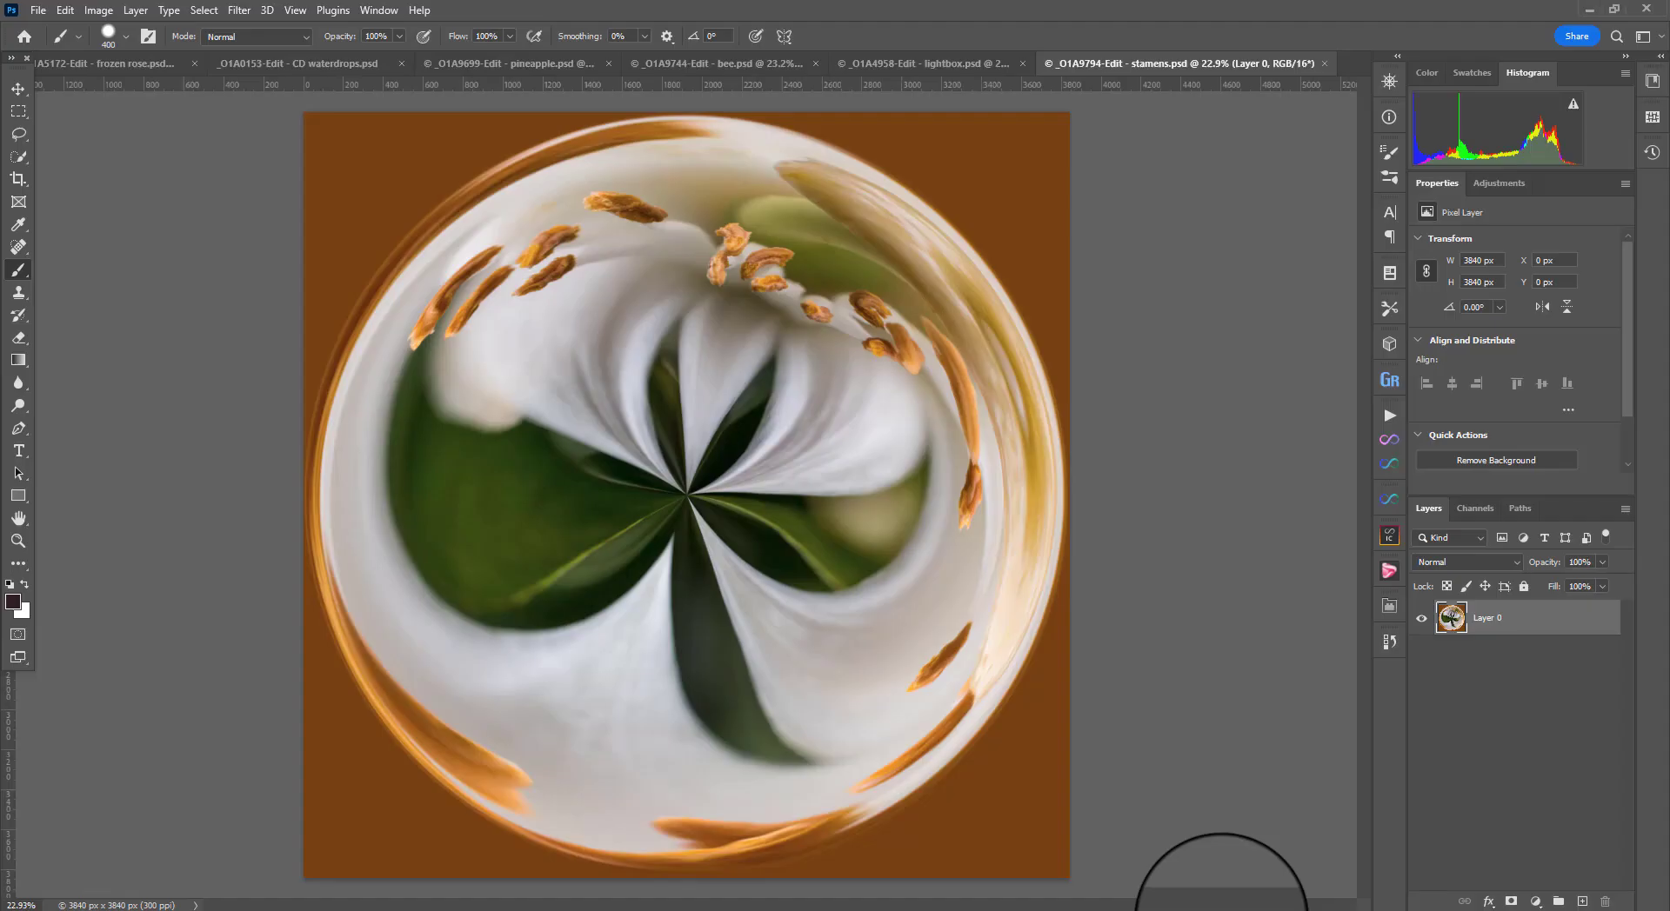
pyautogui.click(1221, 908)
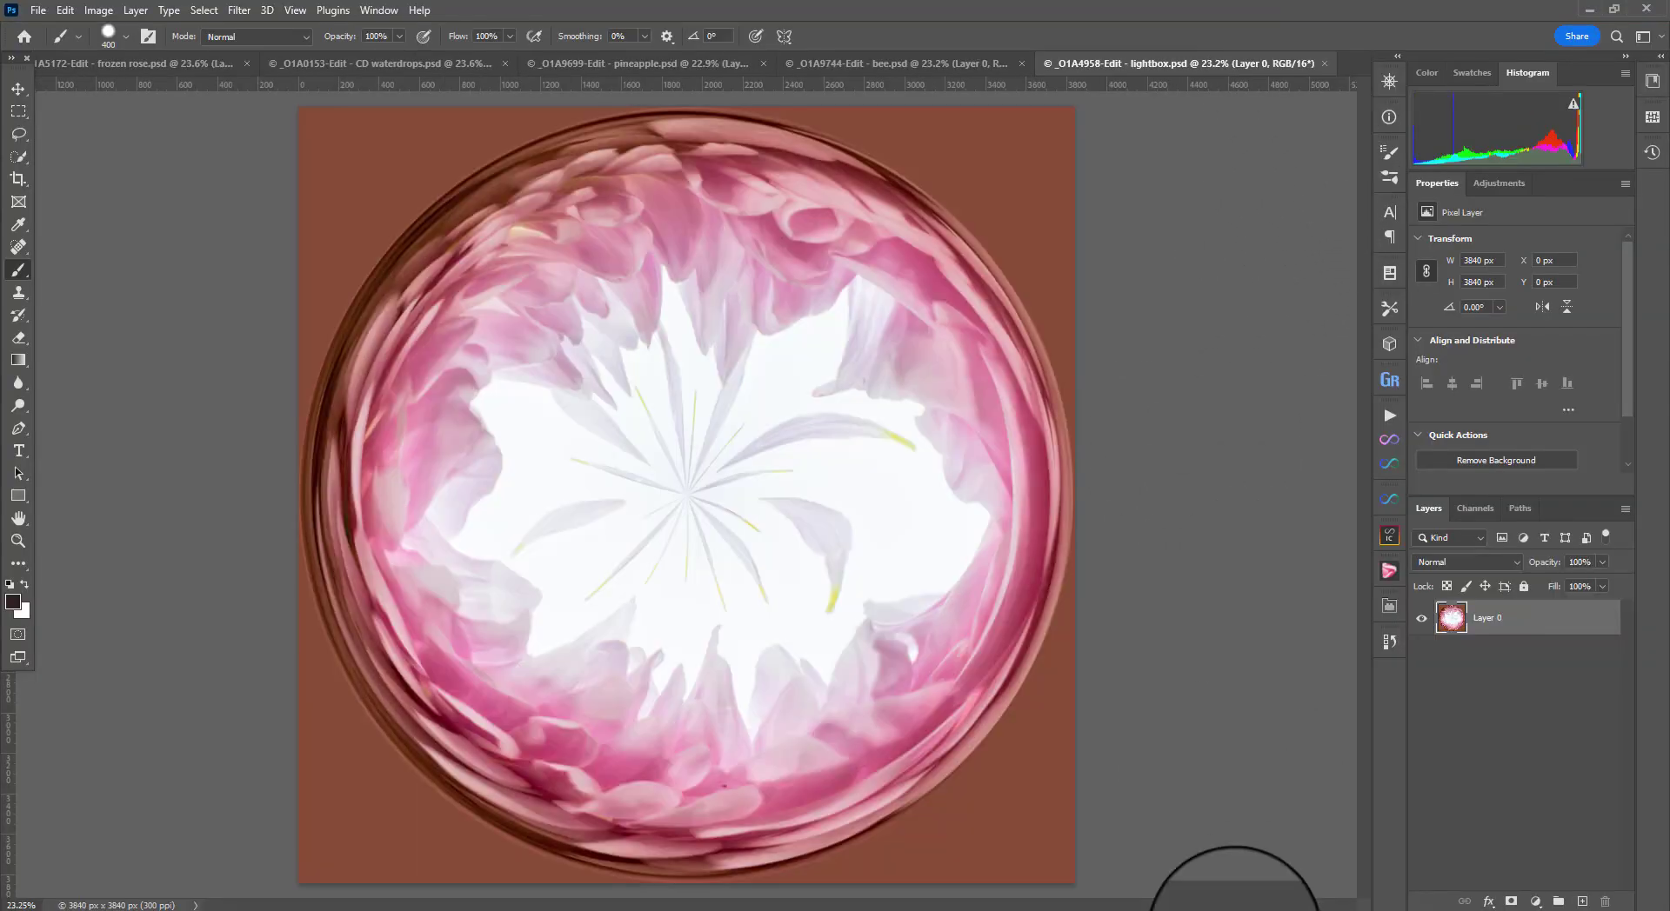
# Step: Compare the lightbox orb with its Lightroom original, then close the lightbox document
pyautogui.click(1277, 909)
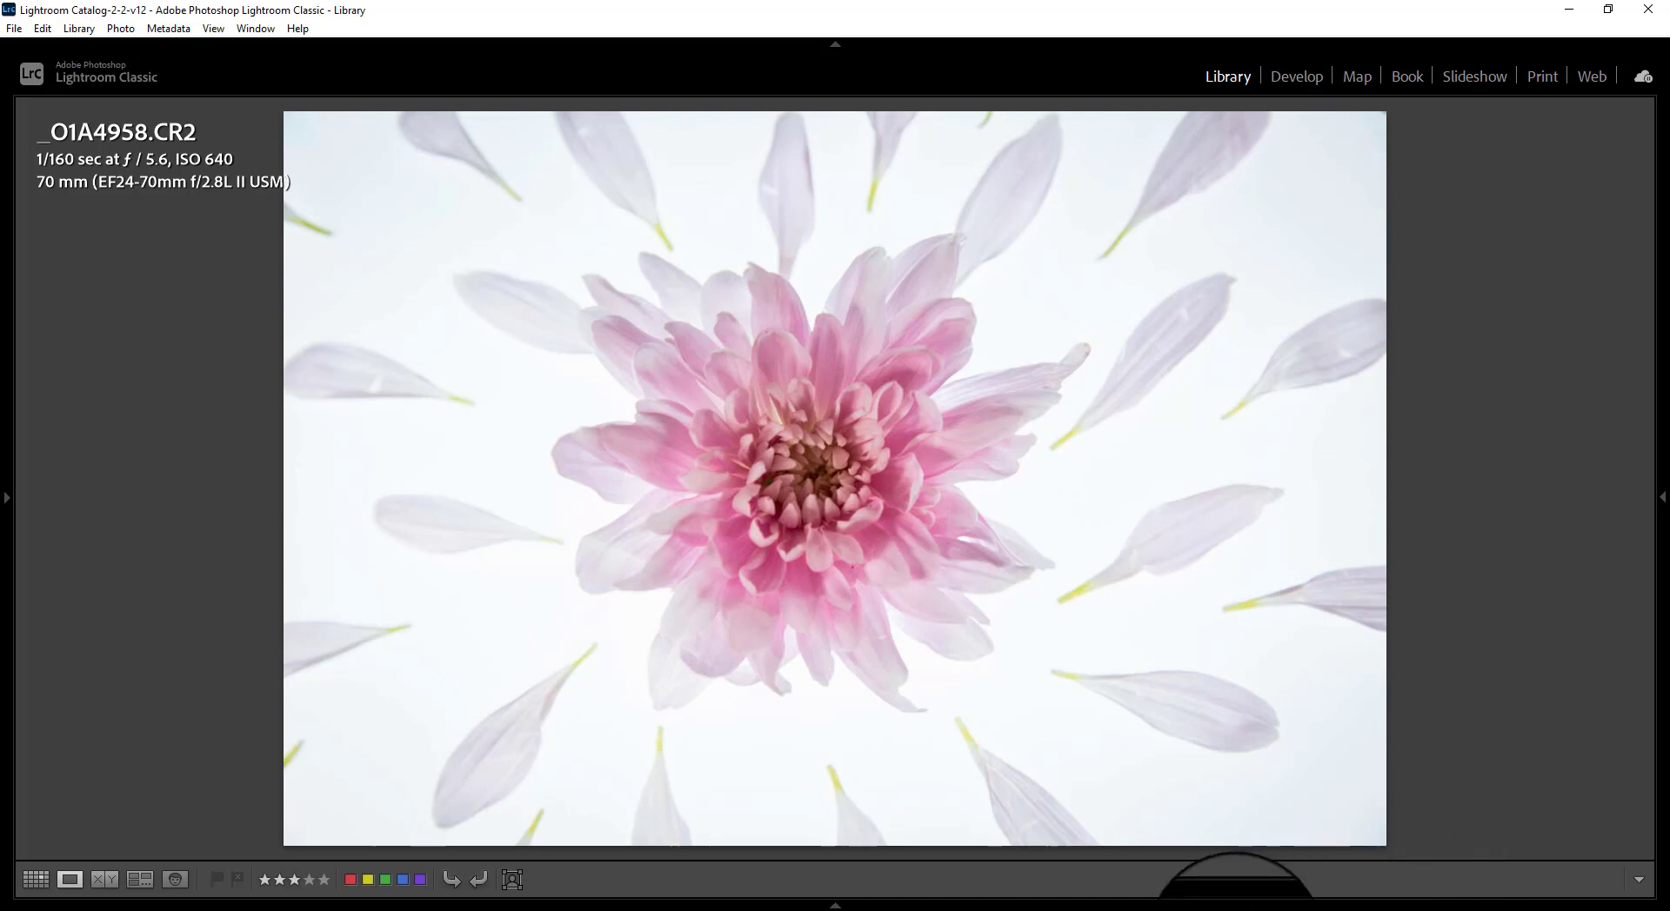
pyautogui.moveTo(1215, 910)
pyautogui.click(1226, 861)
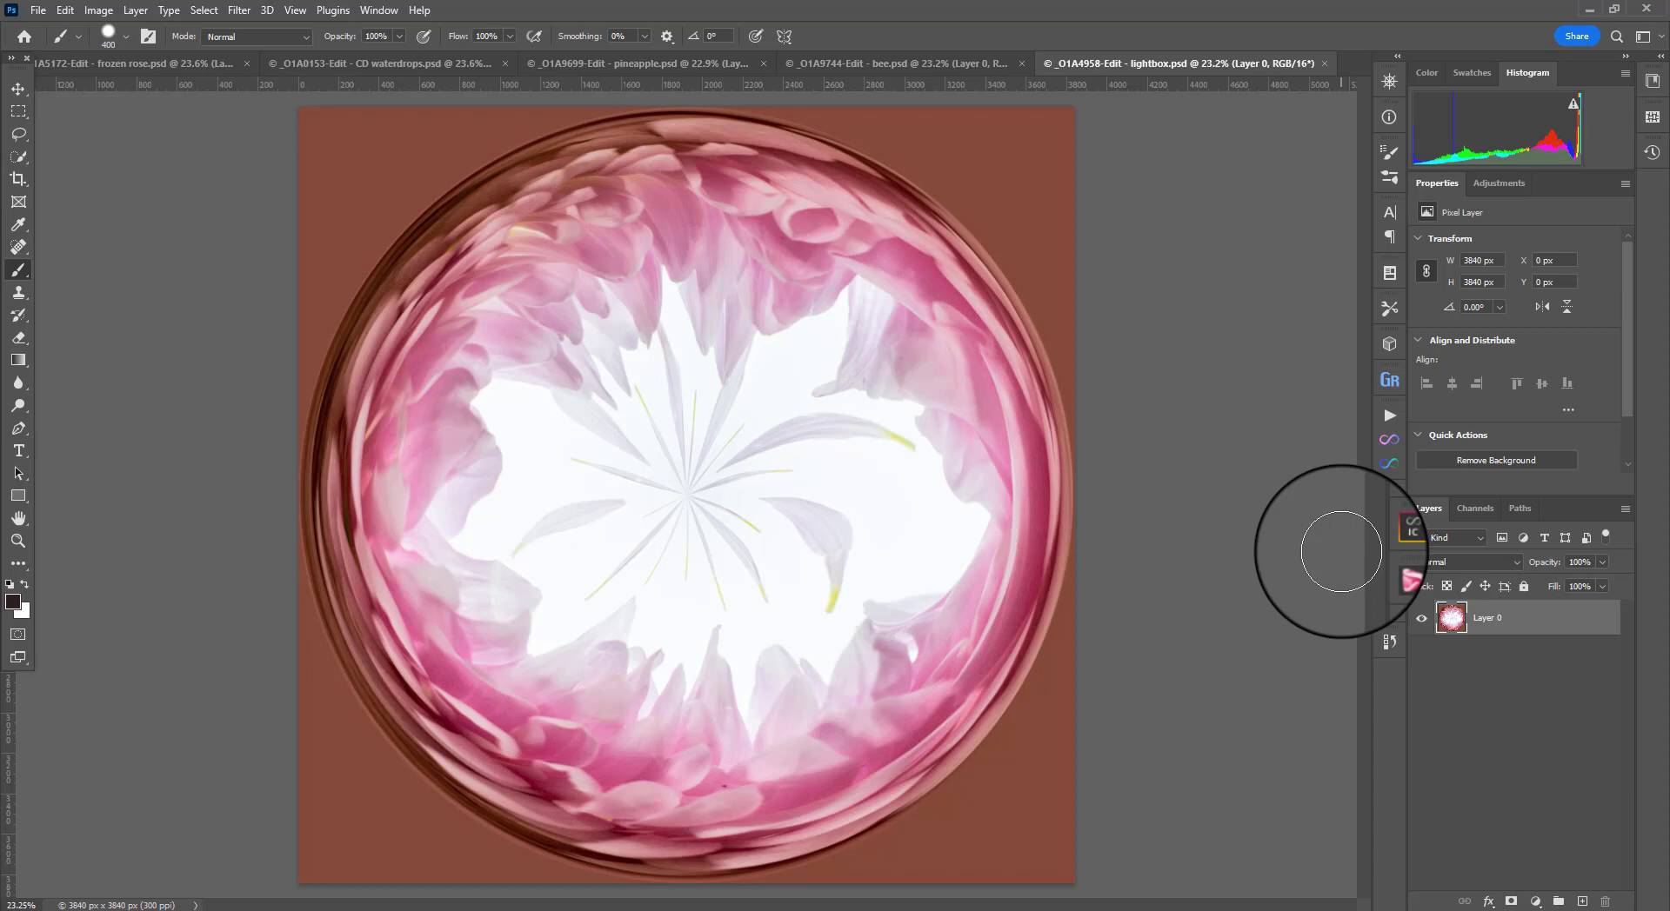
pyautogui.hotkey('ctrl', 'w')
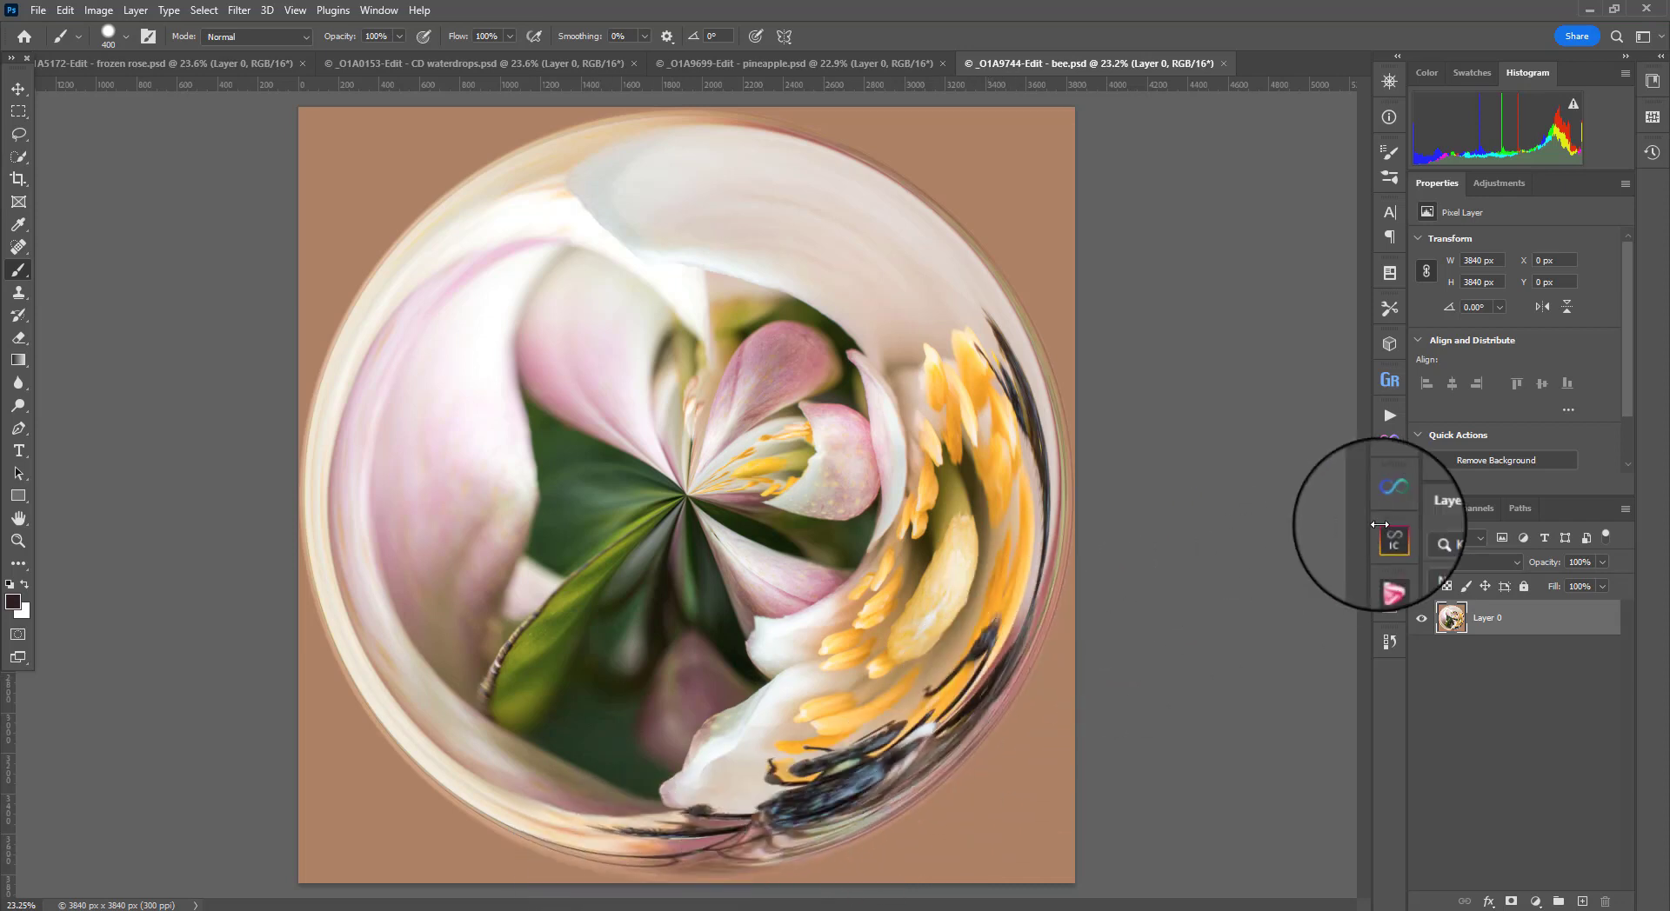
# Step: Compare the bee orb against the original bee photo, then close bee.psd
pyautogui.click(1261, 910)
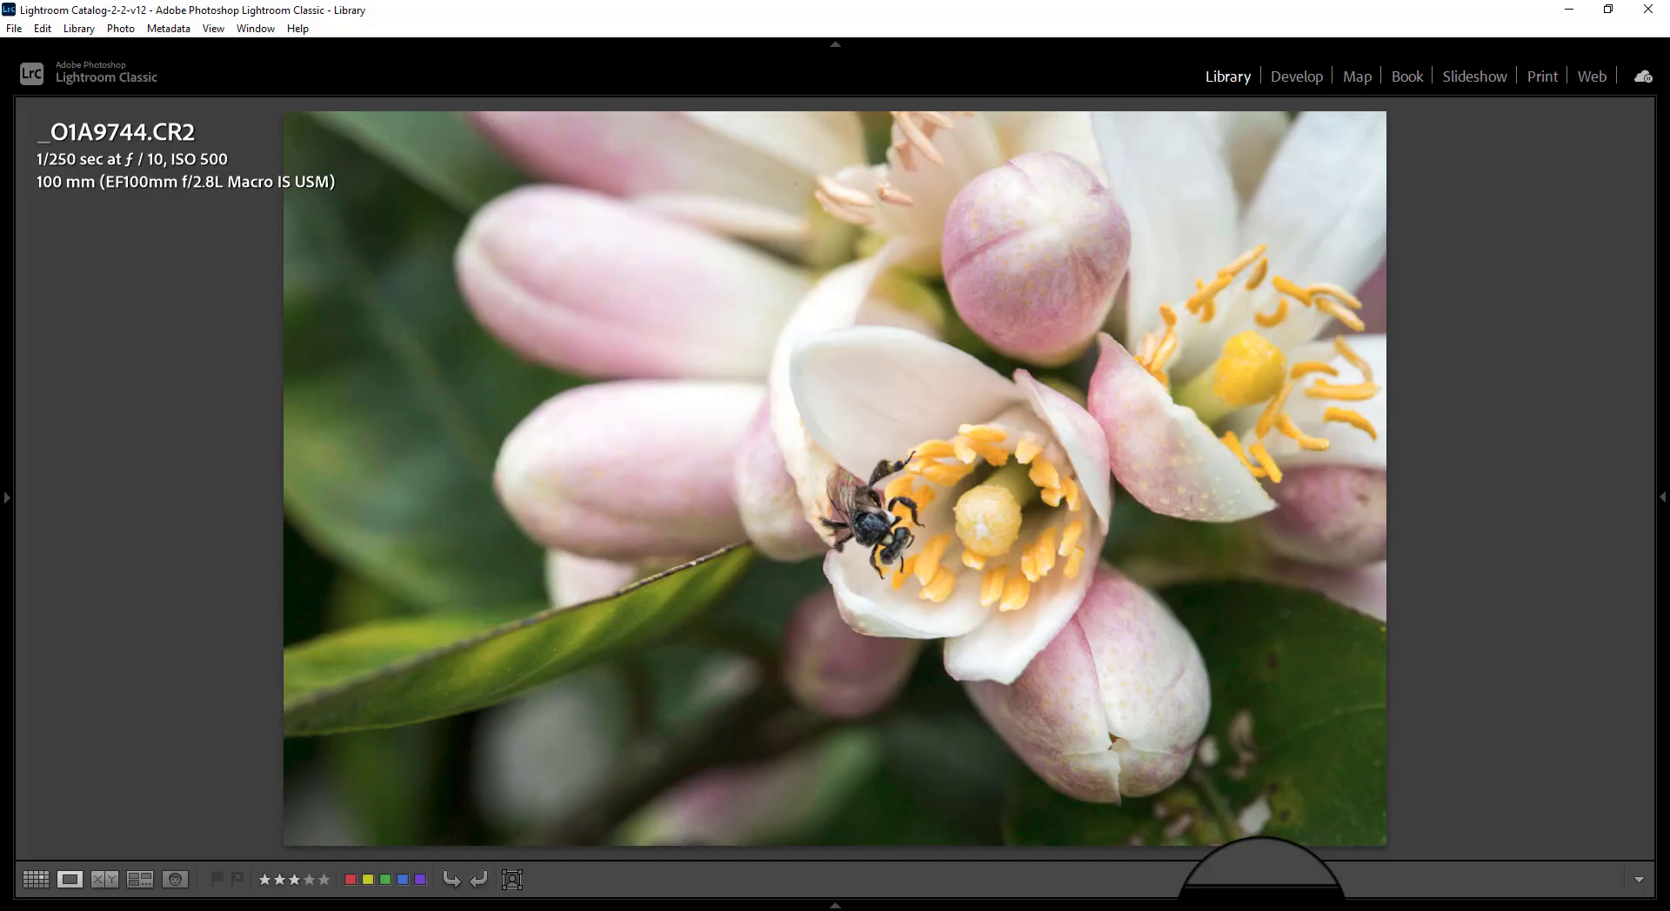
pyautogui.click(1228, 904)
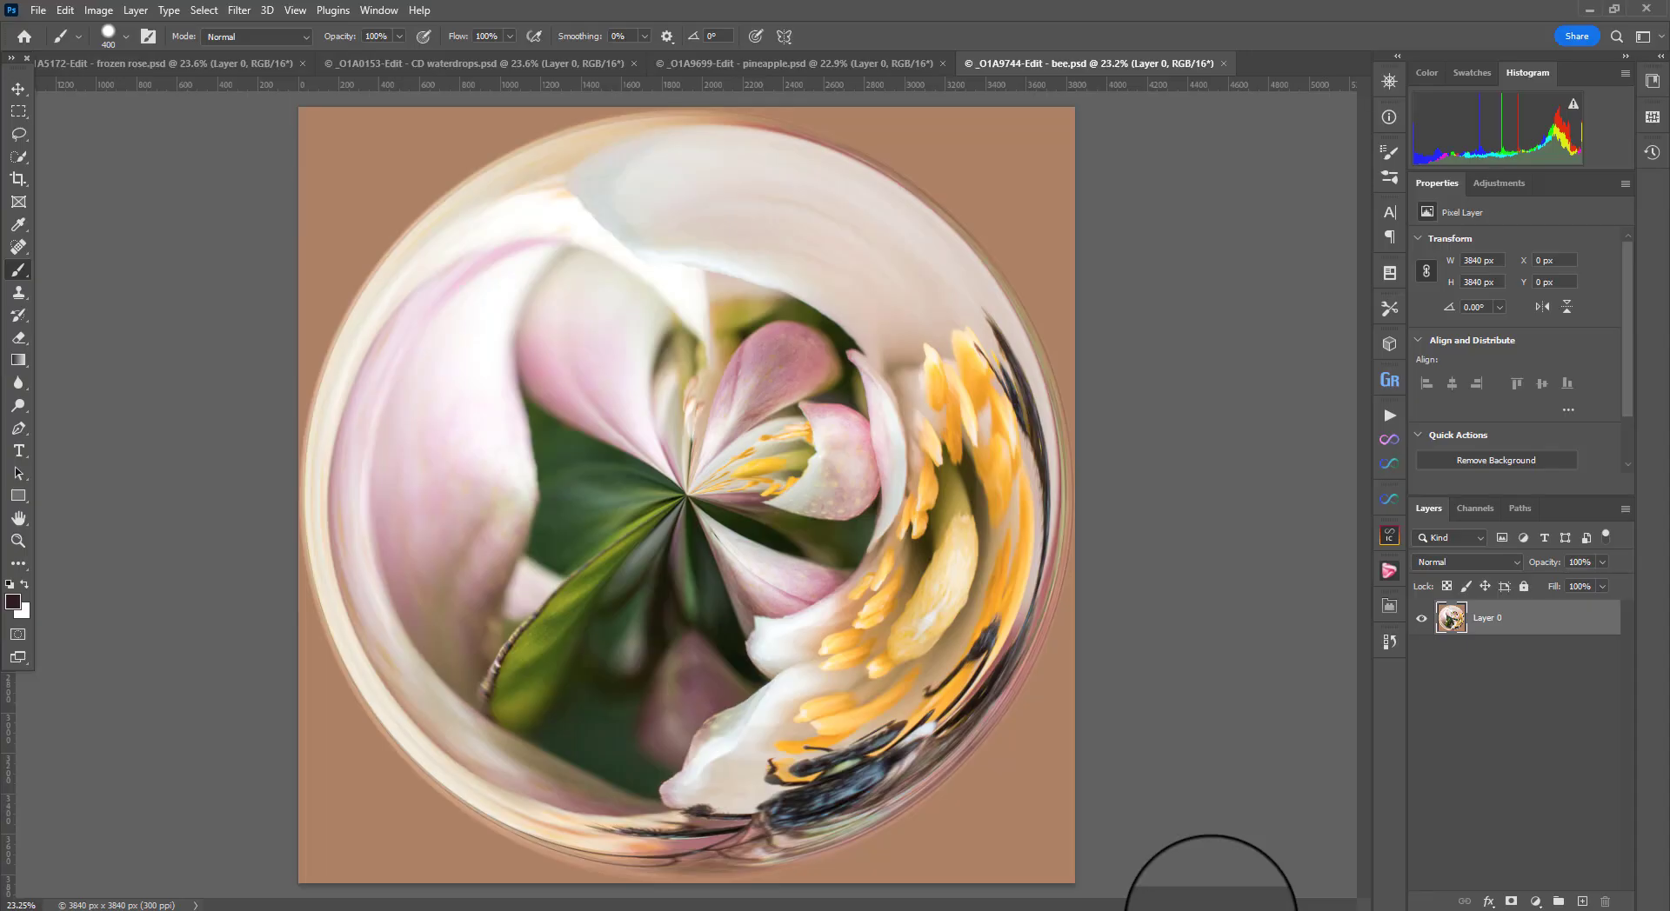
pyautogui.click(1271, 909)
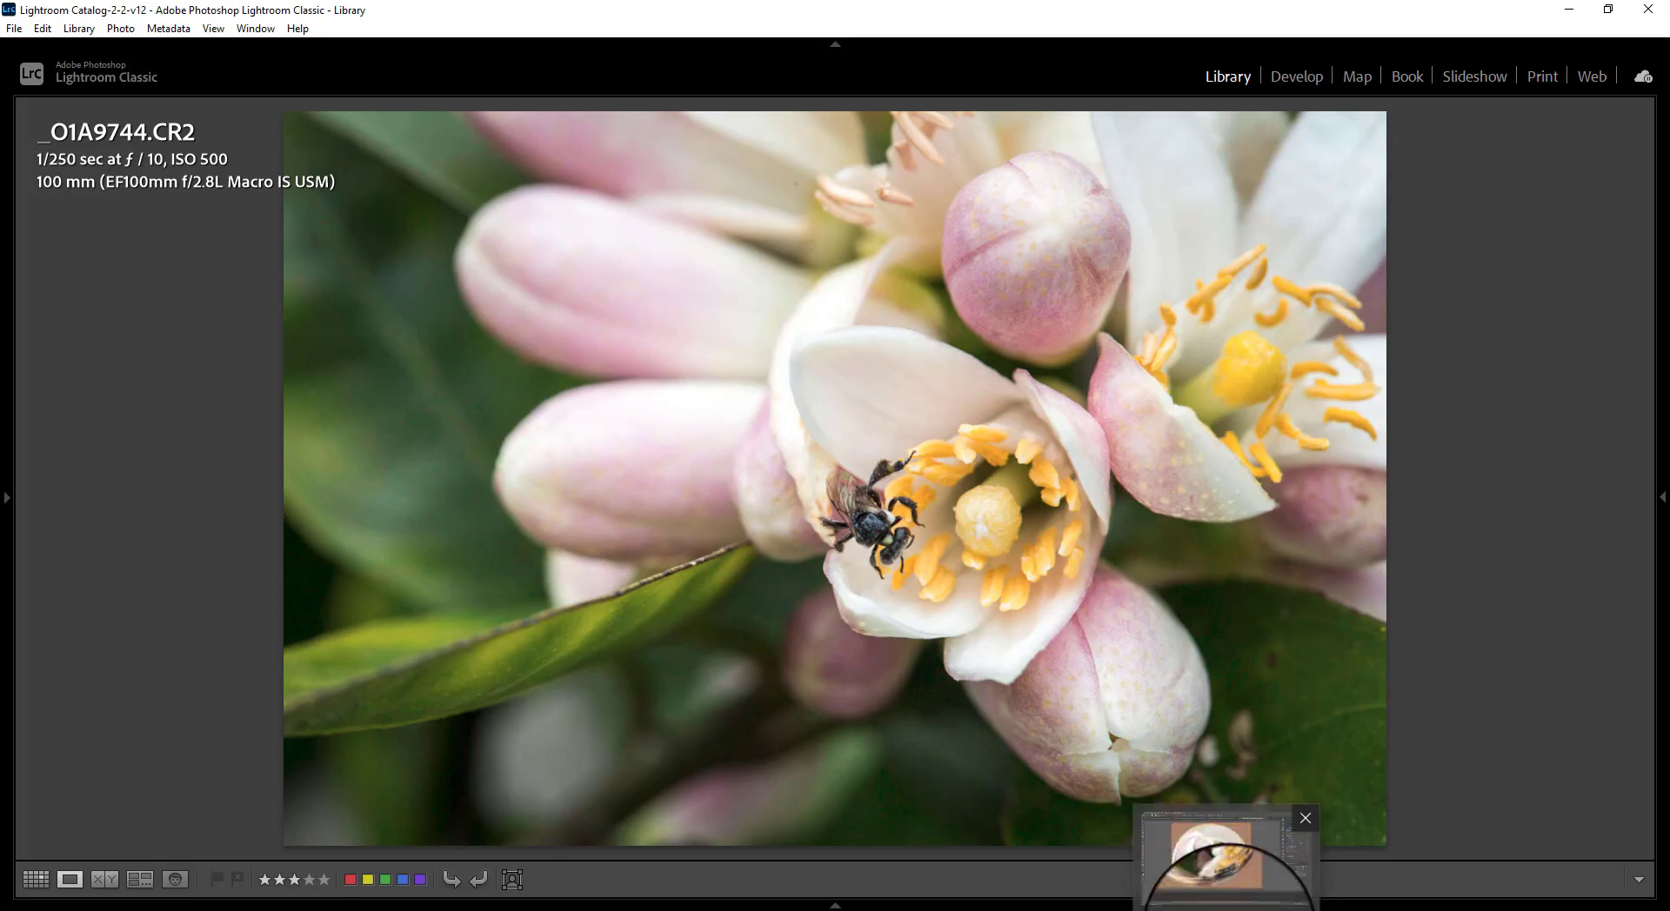
pyautogui.click(1244, 904)
pyautogui.click(1223, 63)
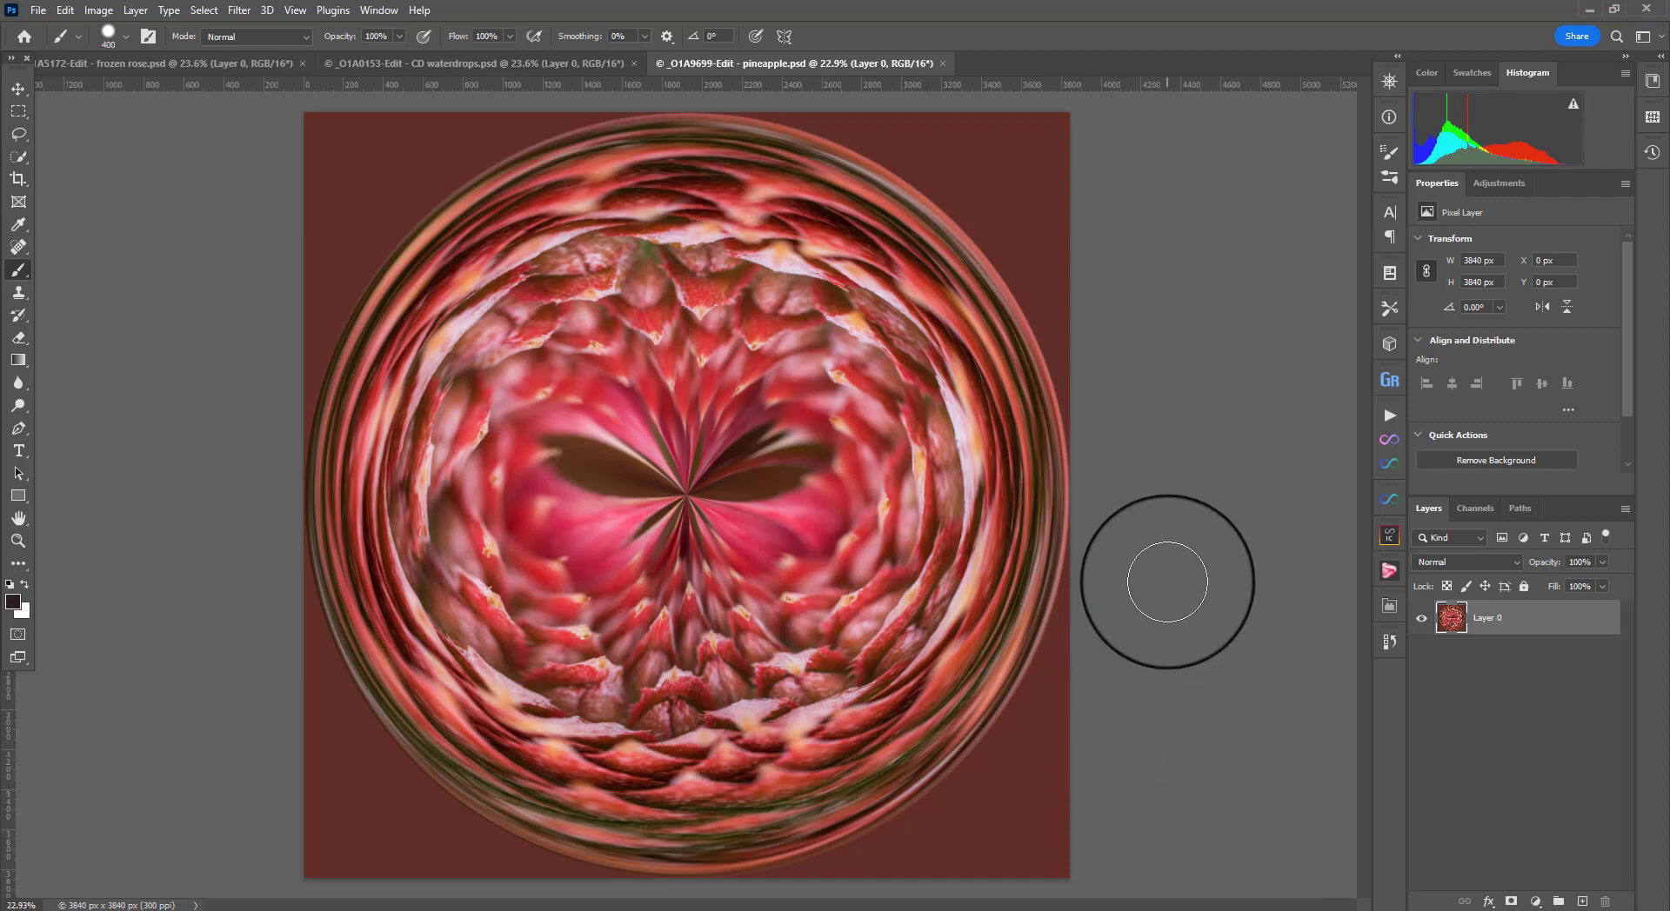
# Step: Check the originals in Lightroom, close the frozen rose orb, and return to CD waterdrops
pyautogui.click(1266, 904)
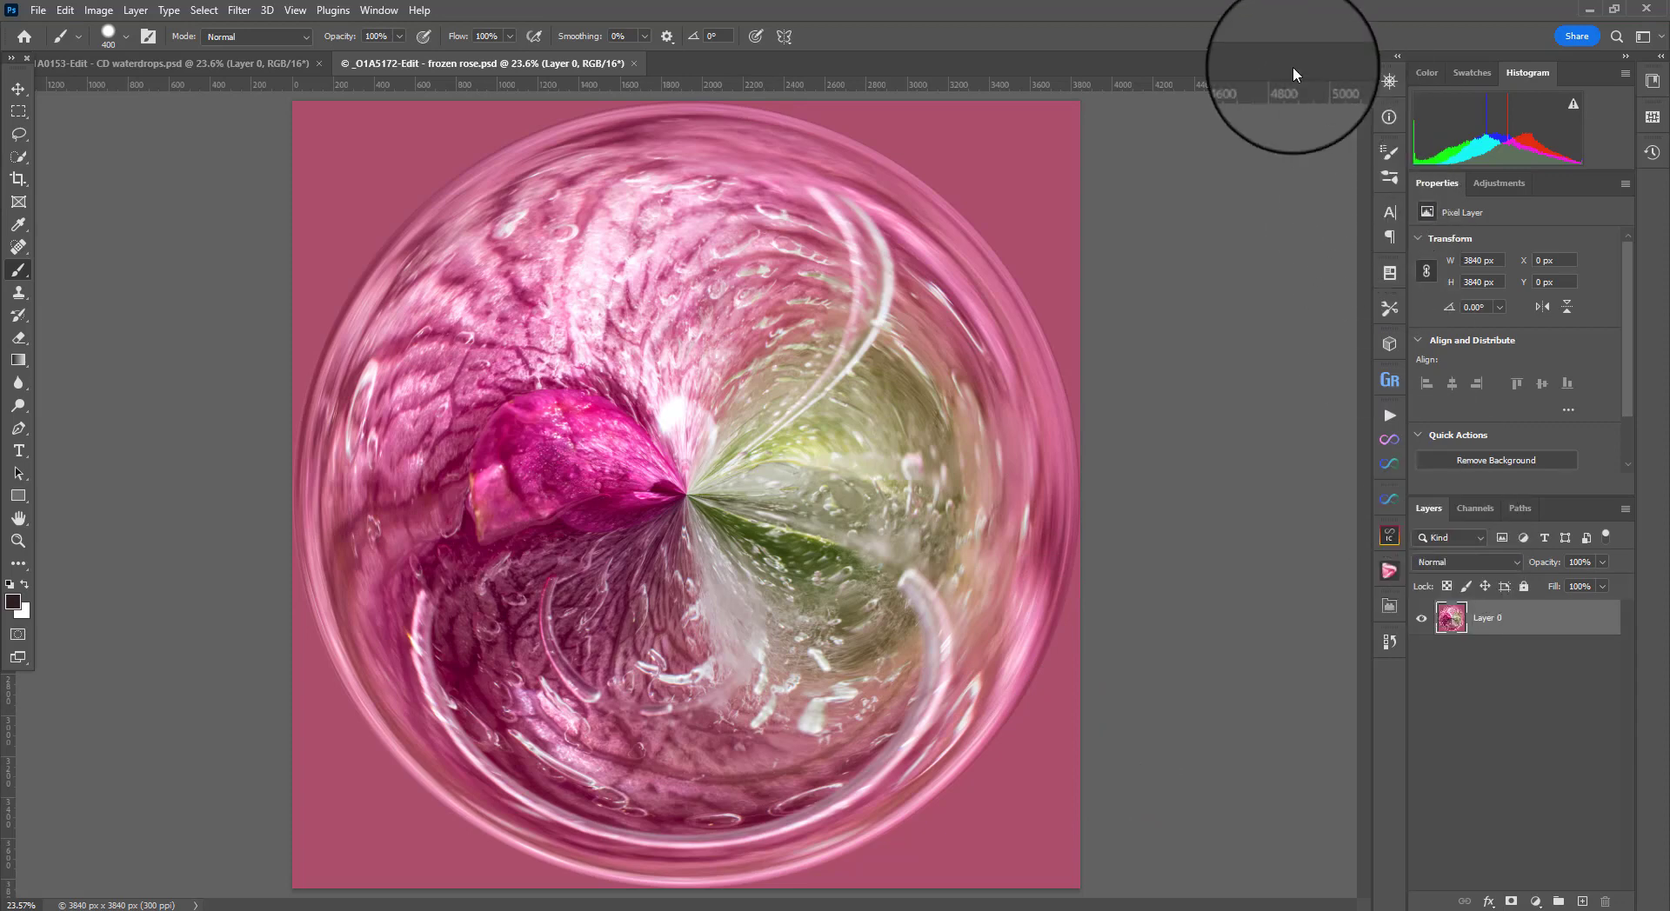
pyautogui.click(635, 62)
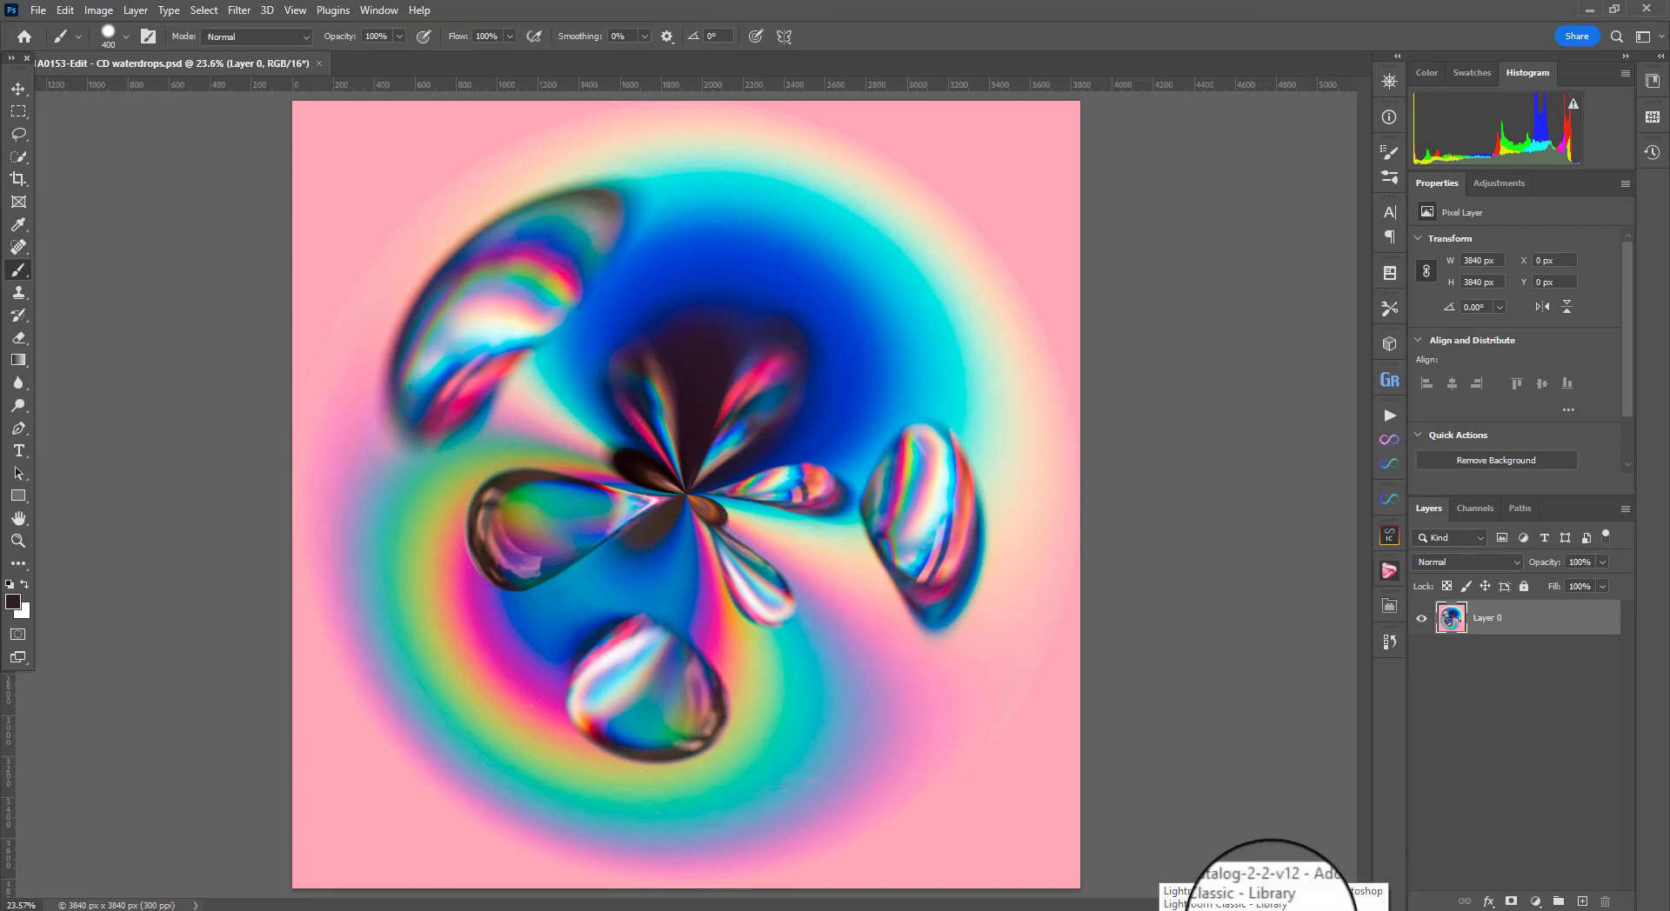
pyautogui.click(1269, 904)
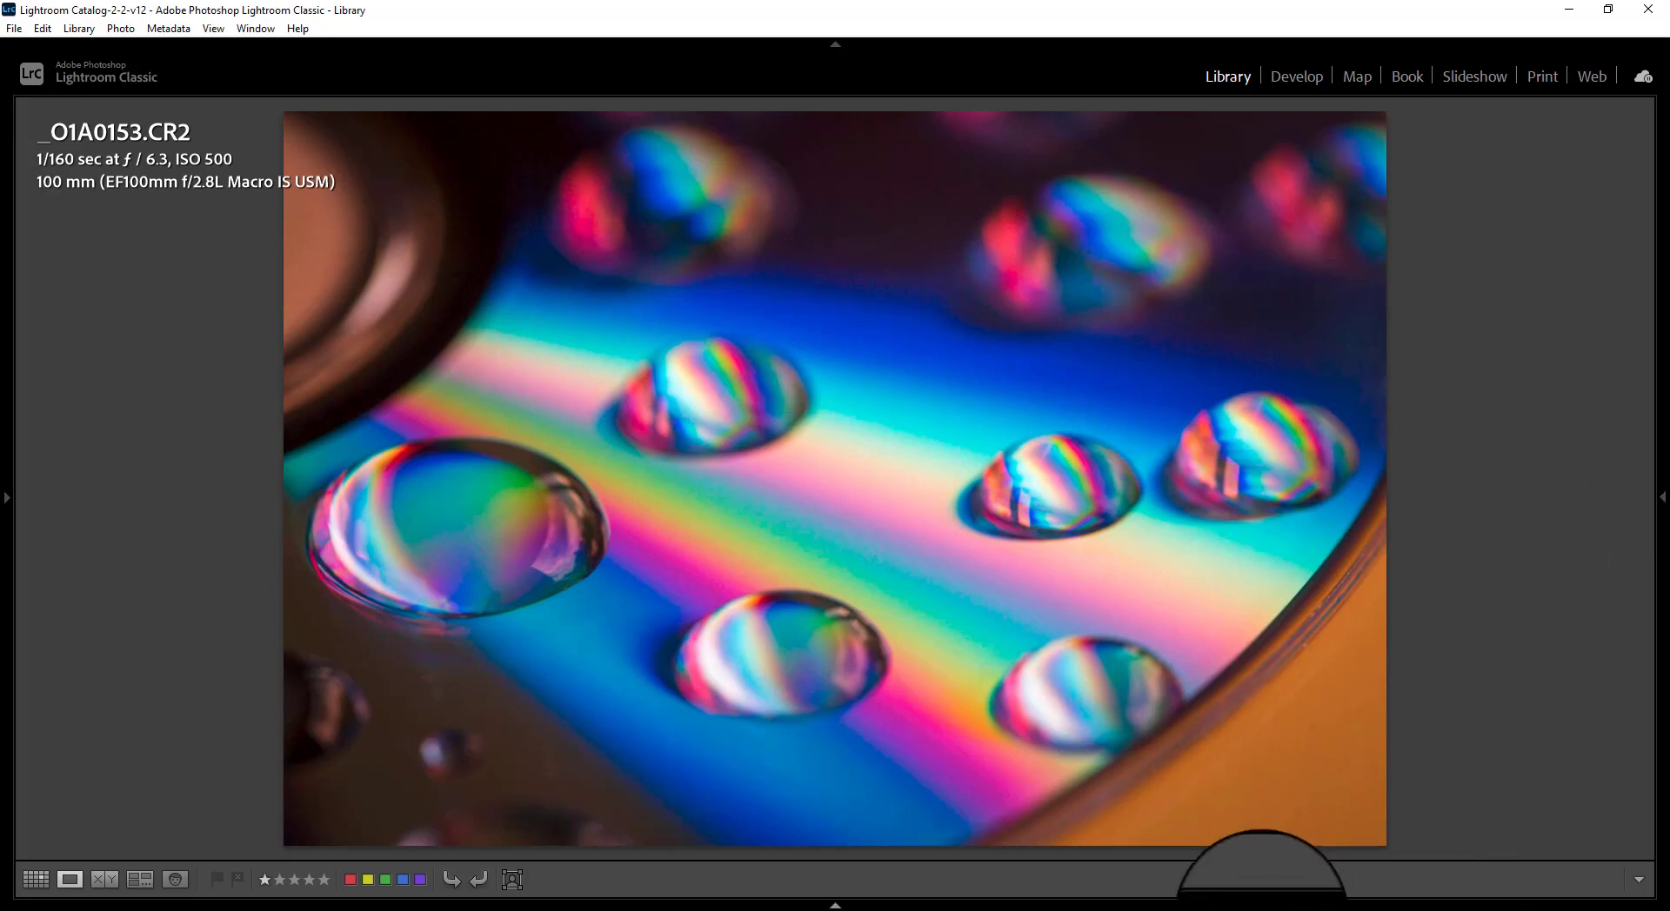
pyautogui.click(1235, 910)
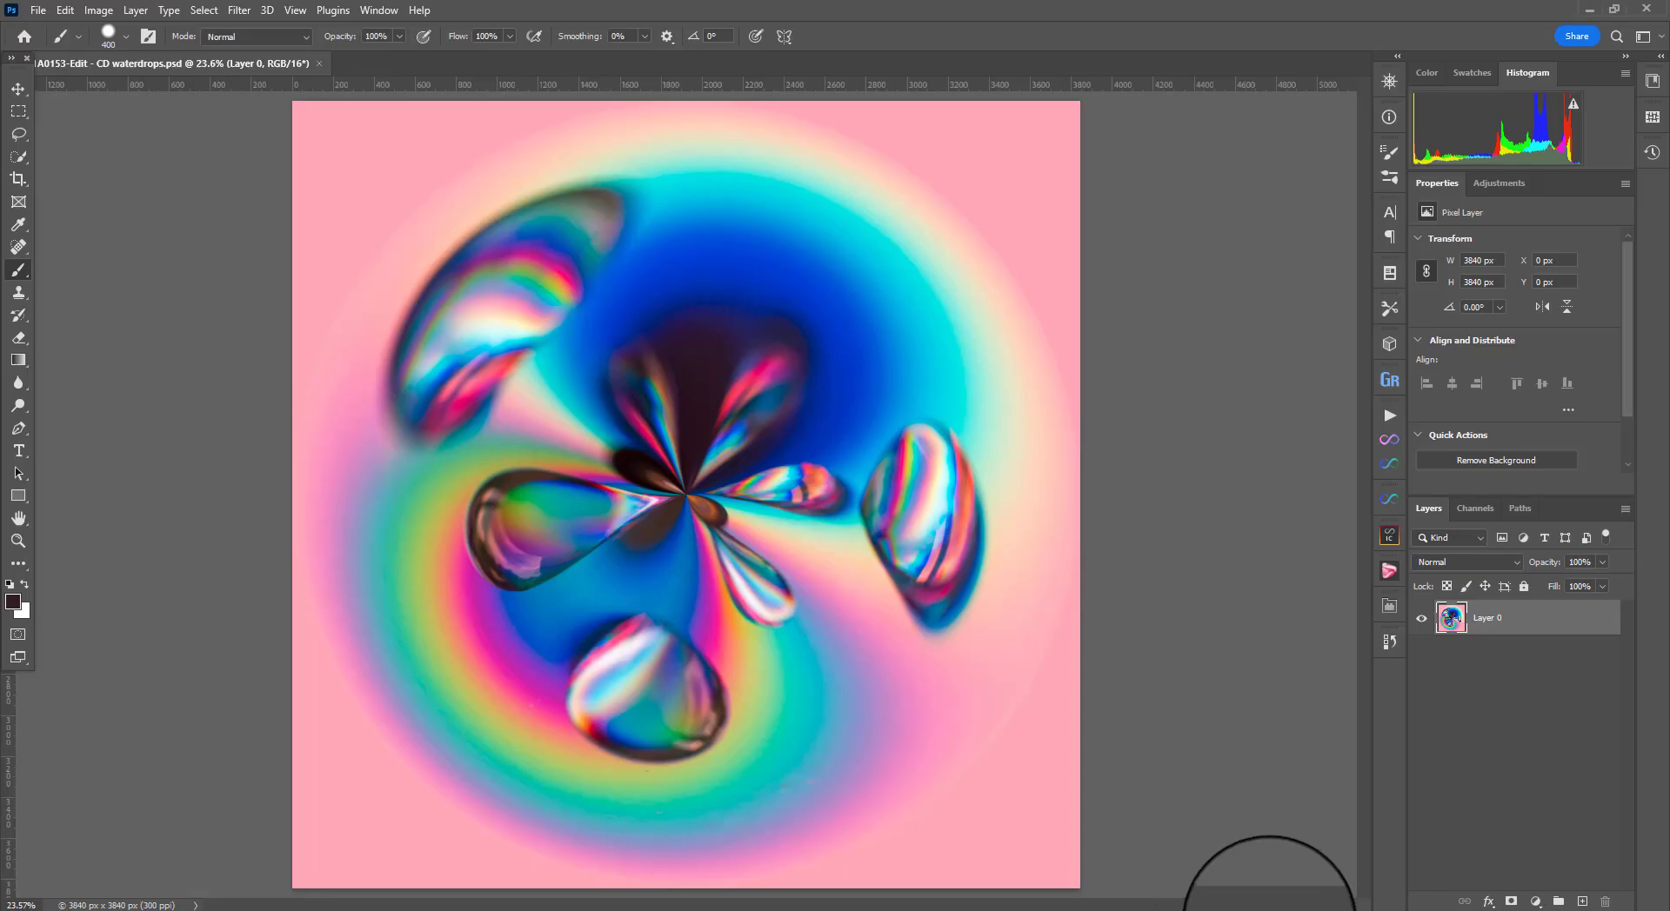
pyautogui.moveTo(1270, 908)
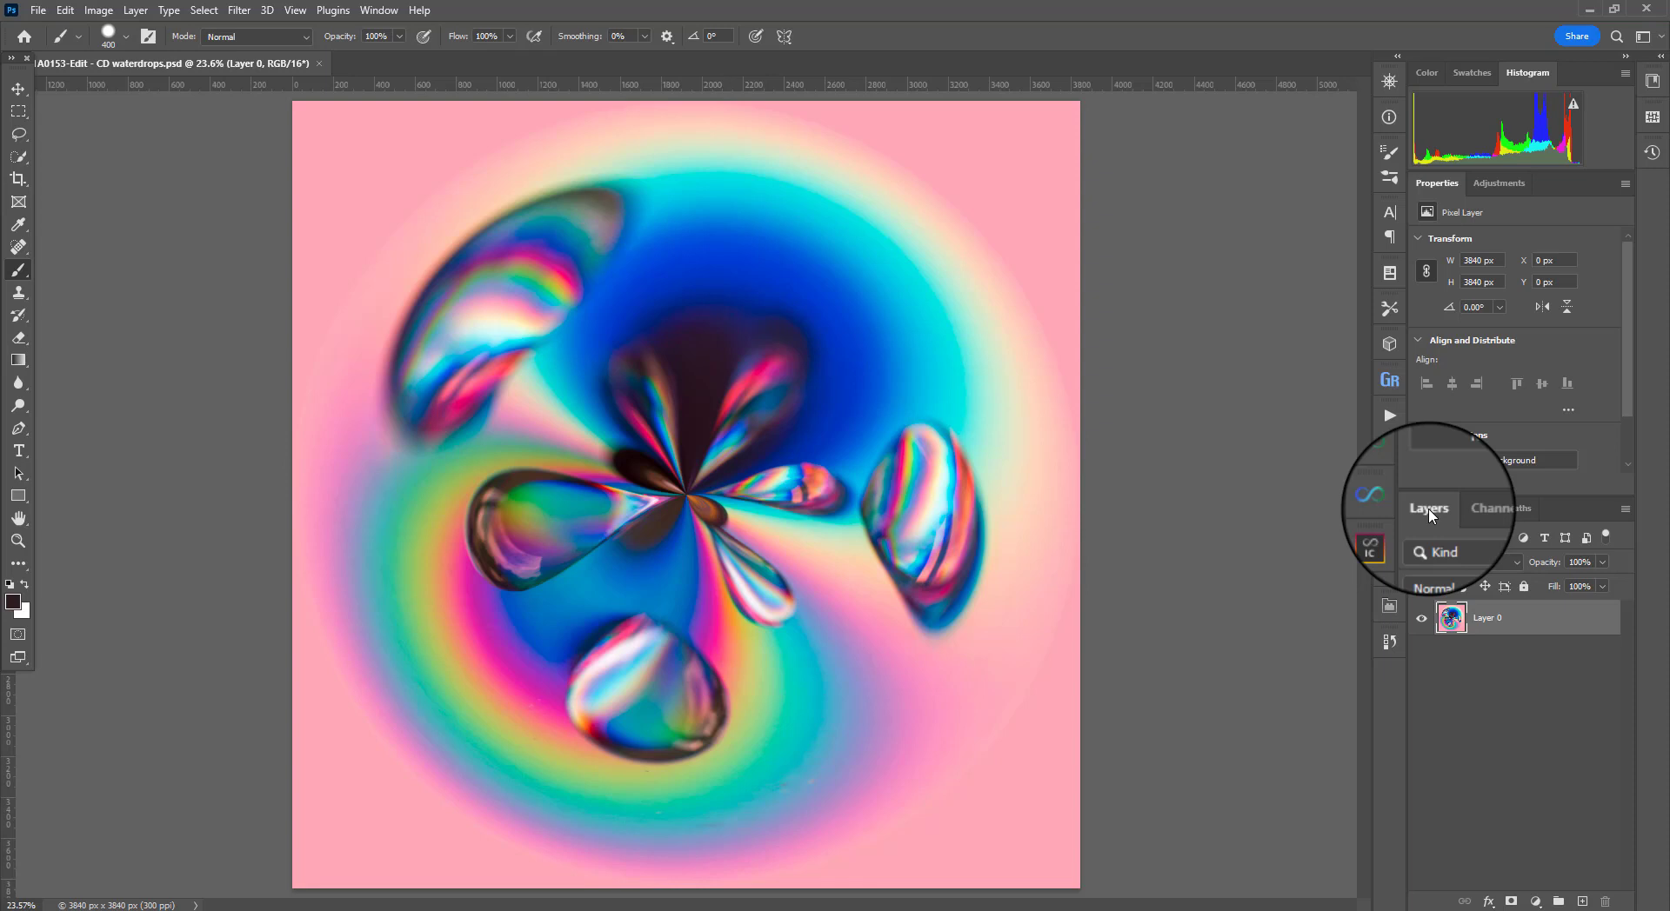
# Step: Start a new action in the Actions list, then cancel it and hide the panel
pyautogui.click(1390, 417)
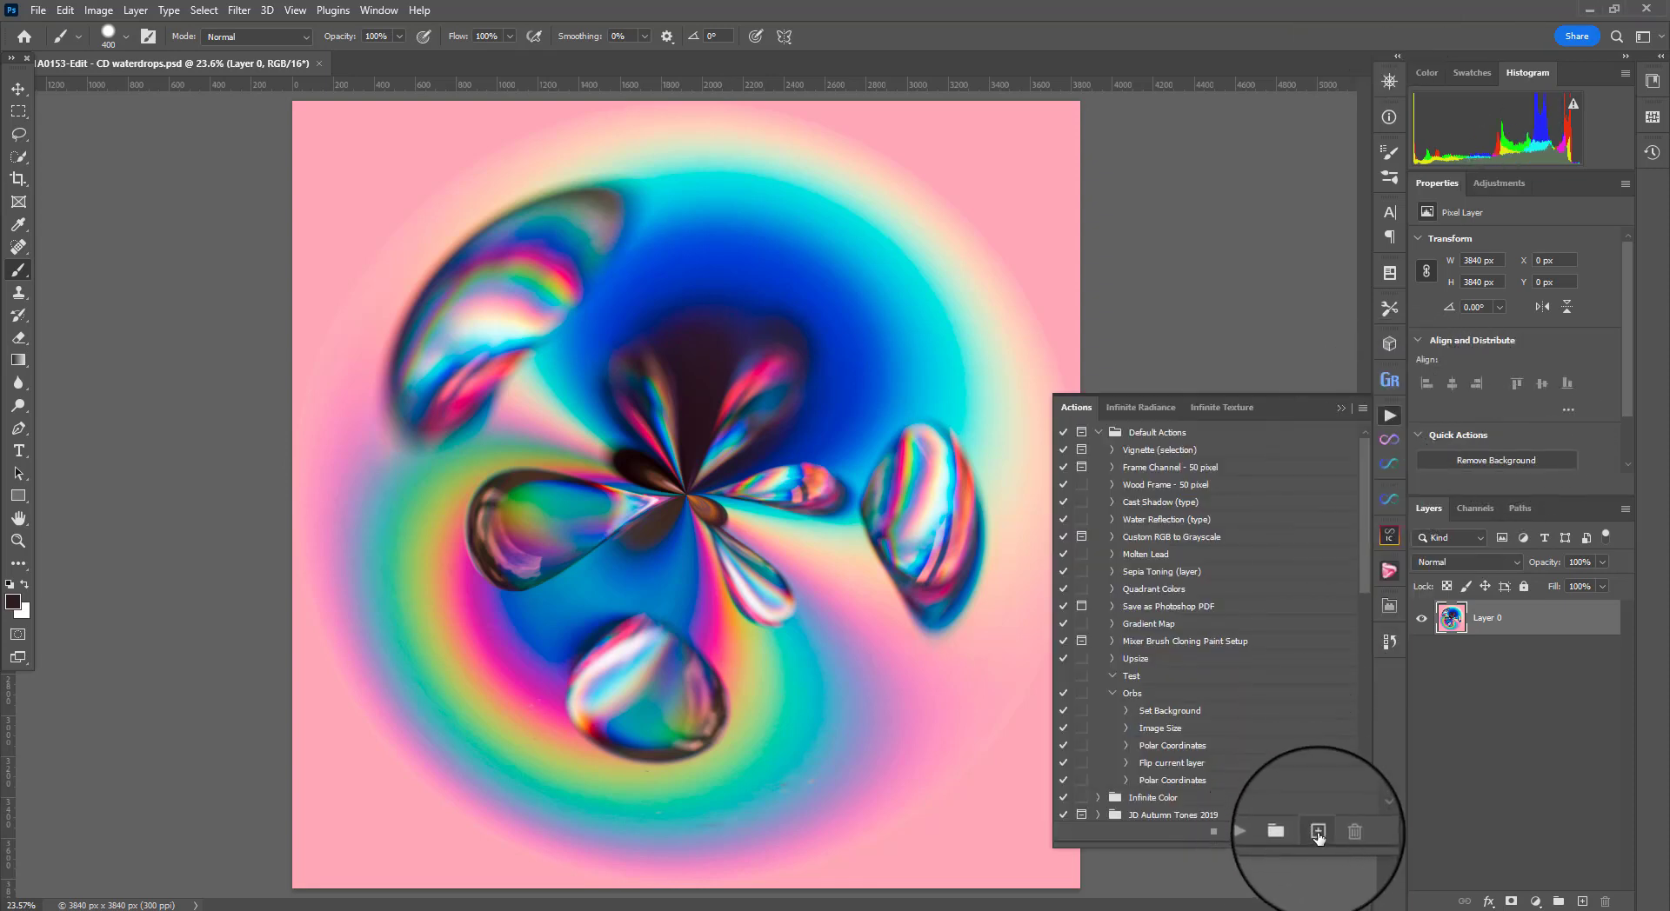
pyautogui.click(1317, 832)
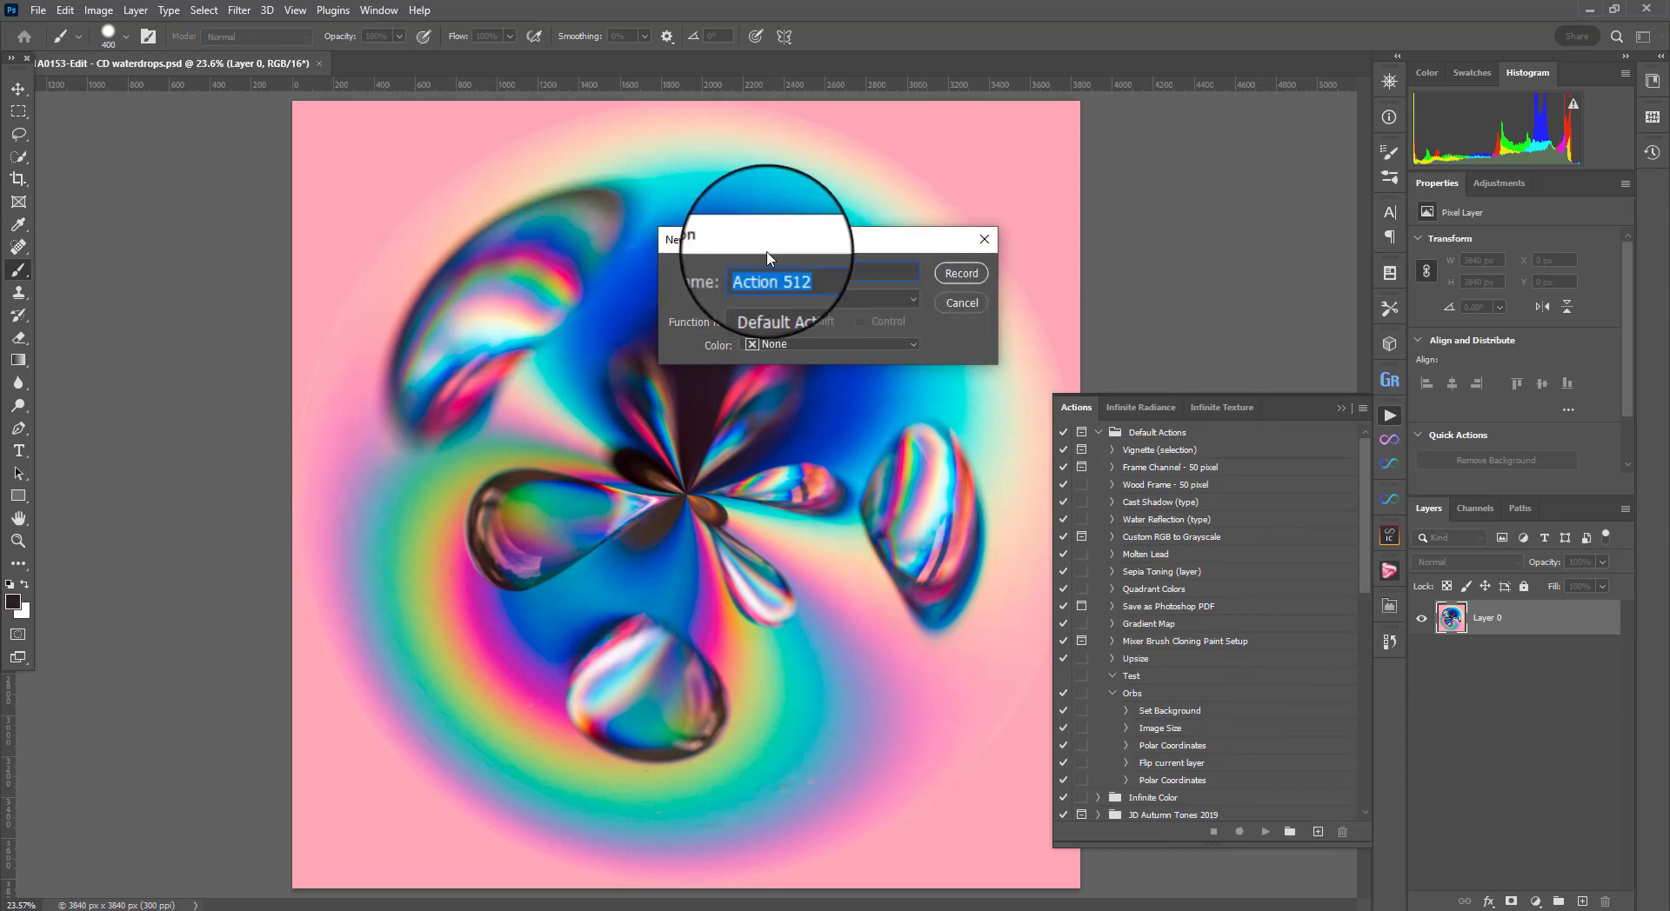
pyautogui.click(984, 242)
pyautogui.click(1338, 407)
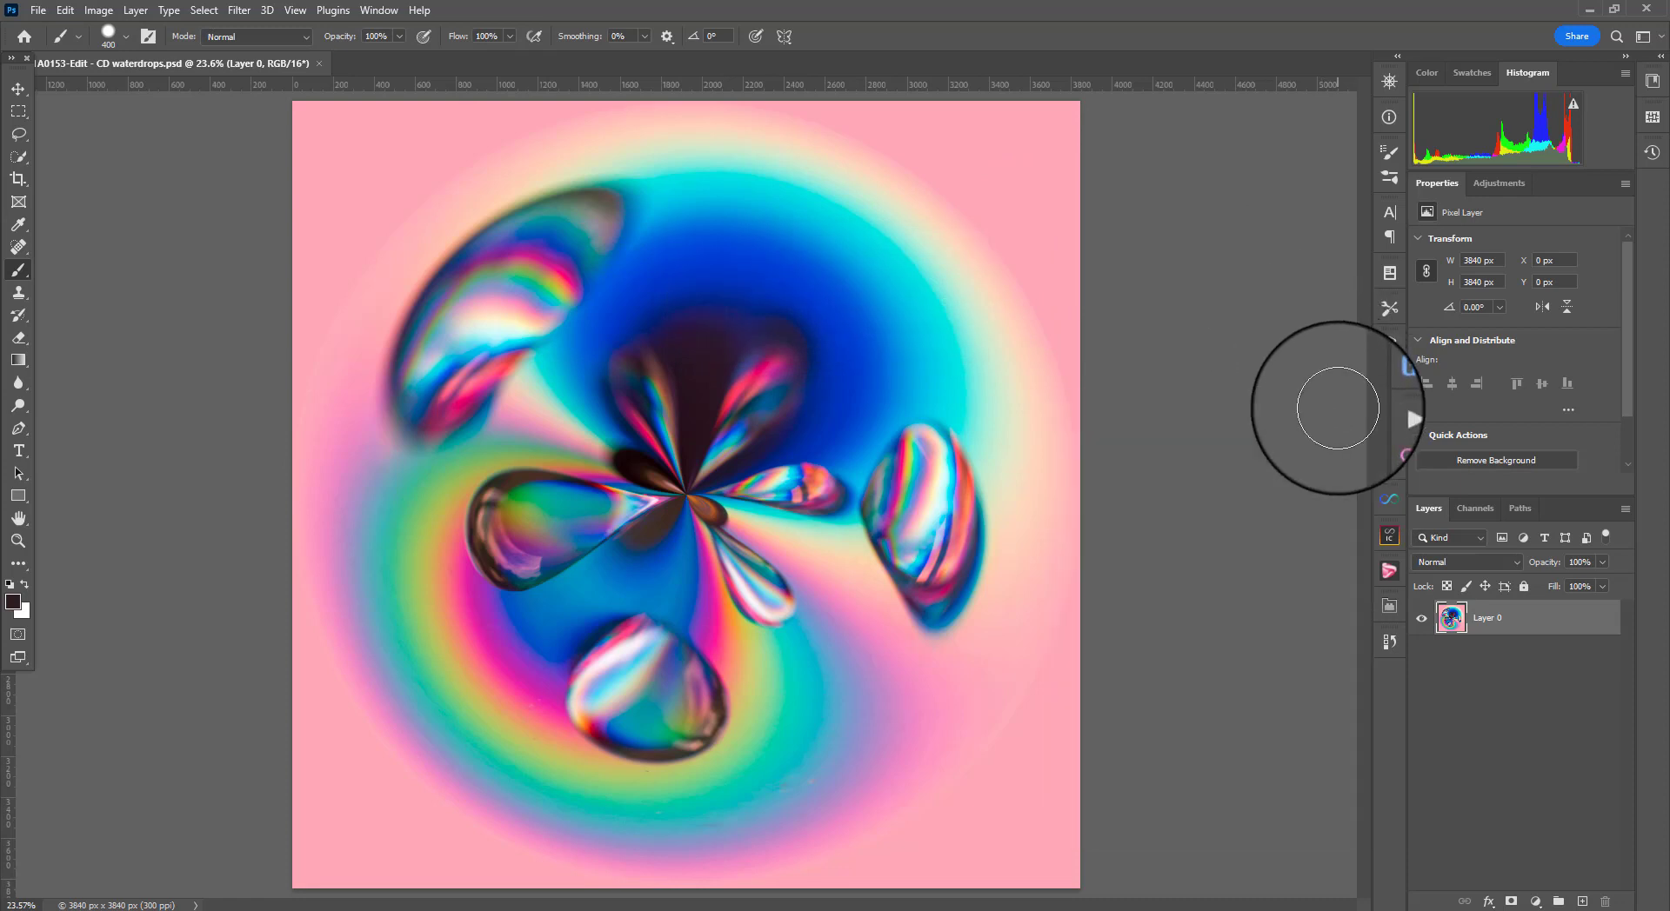
# Step: Unwrap the orb with Polar Coordinates set to Polar to Rectangular
pyautogui.click(231, 11)
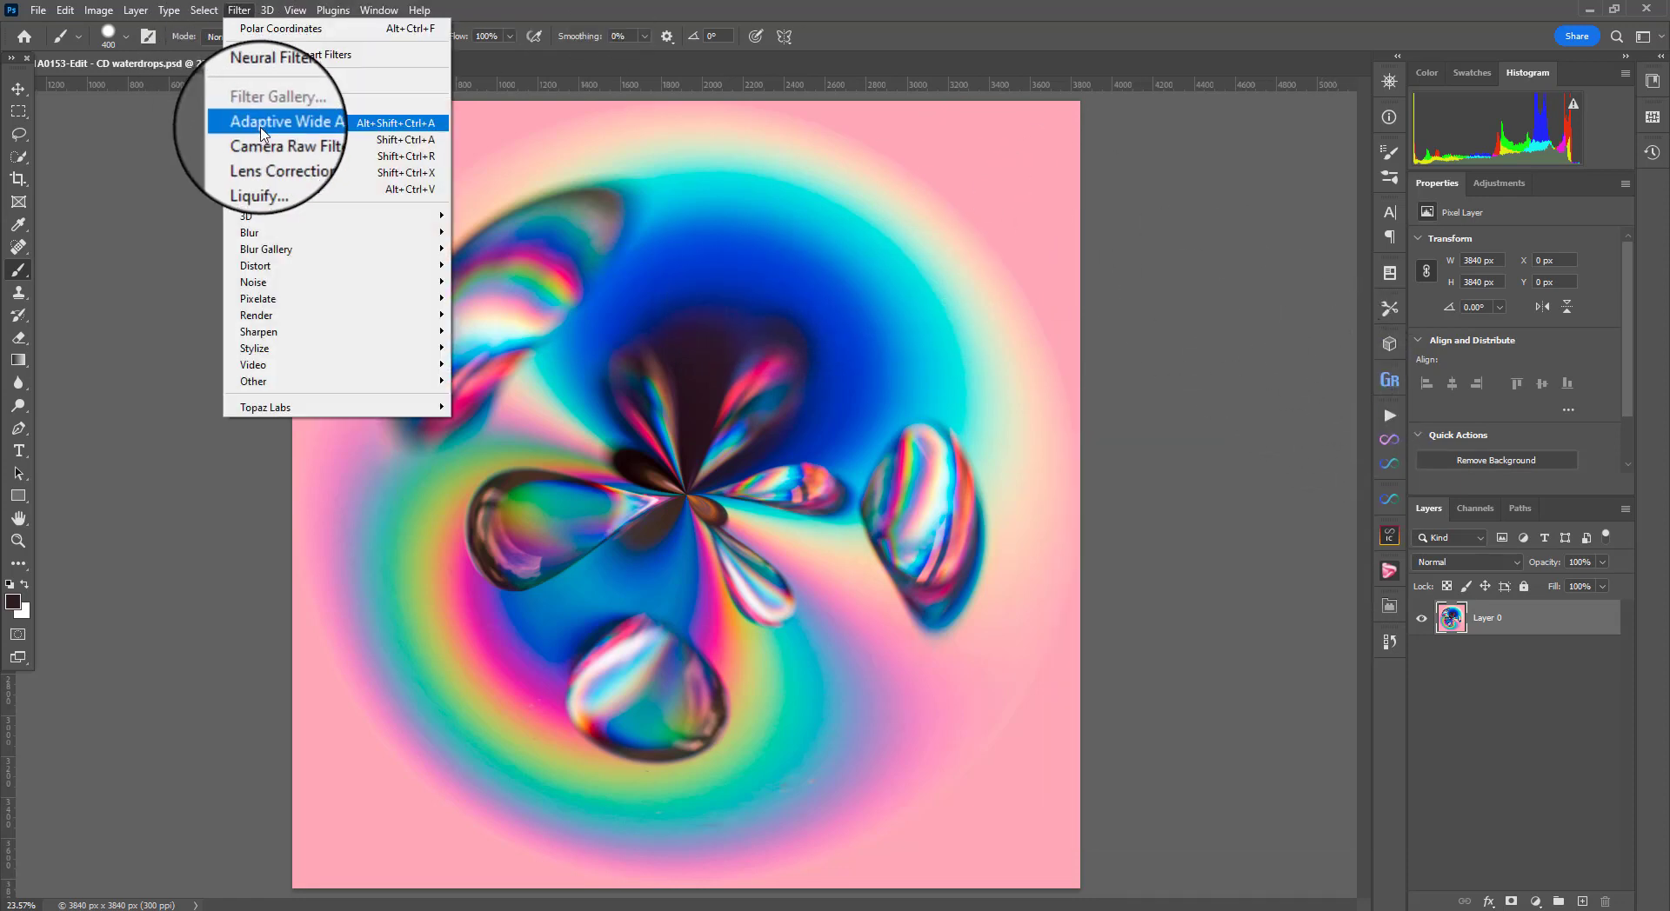
pyautogui.moveTo(334, 270)
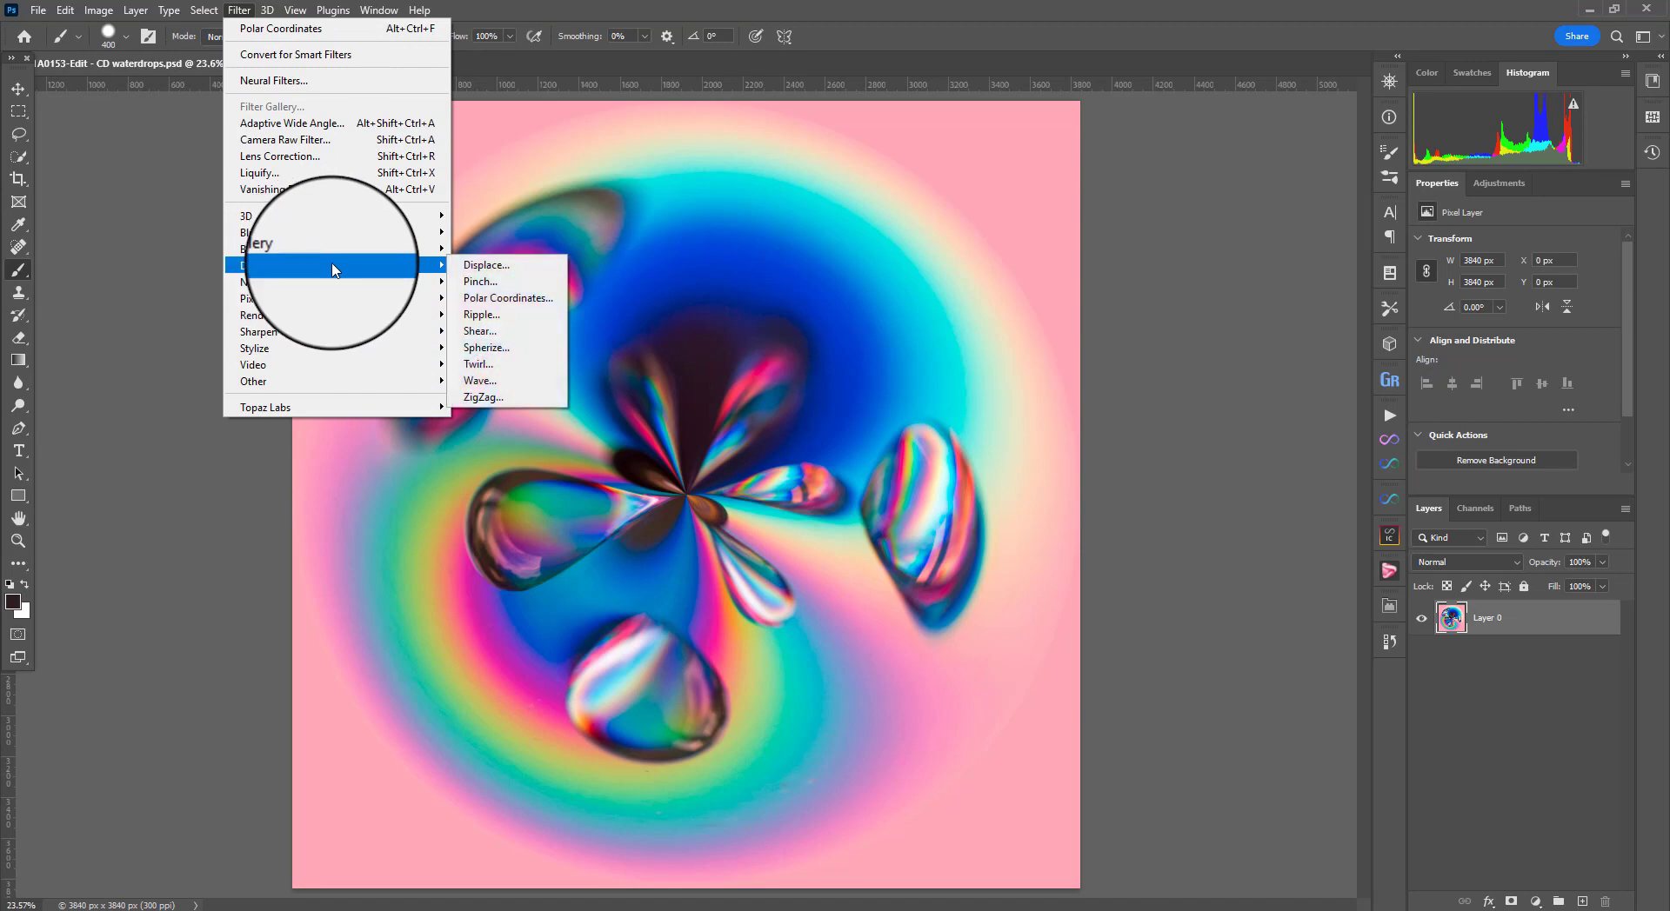
pyautogui.click(500, 297)
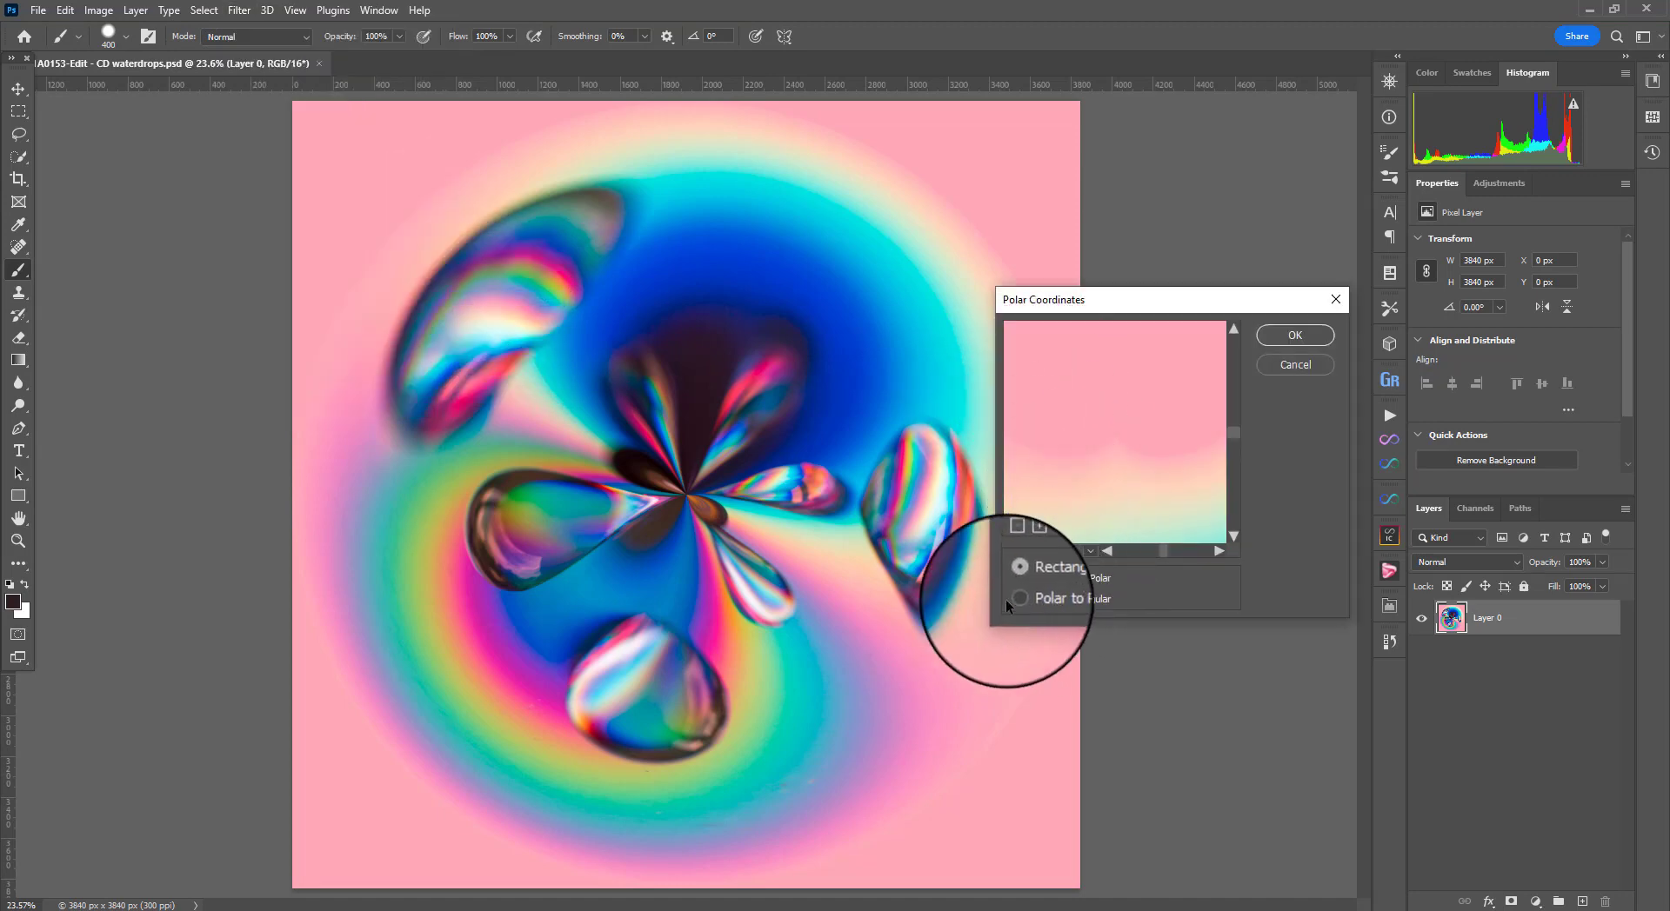
pyautogui.click(1014, 599)
pyautogui.click(1295, 335)
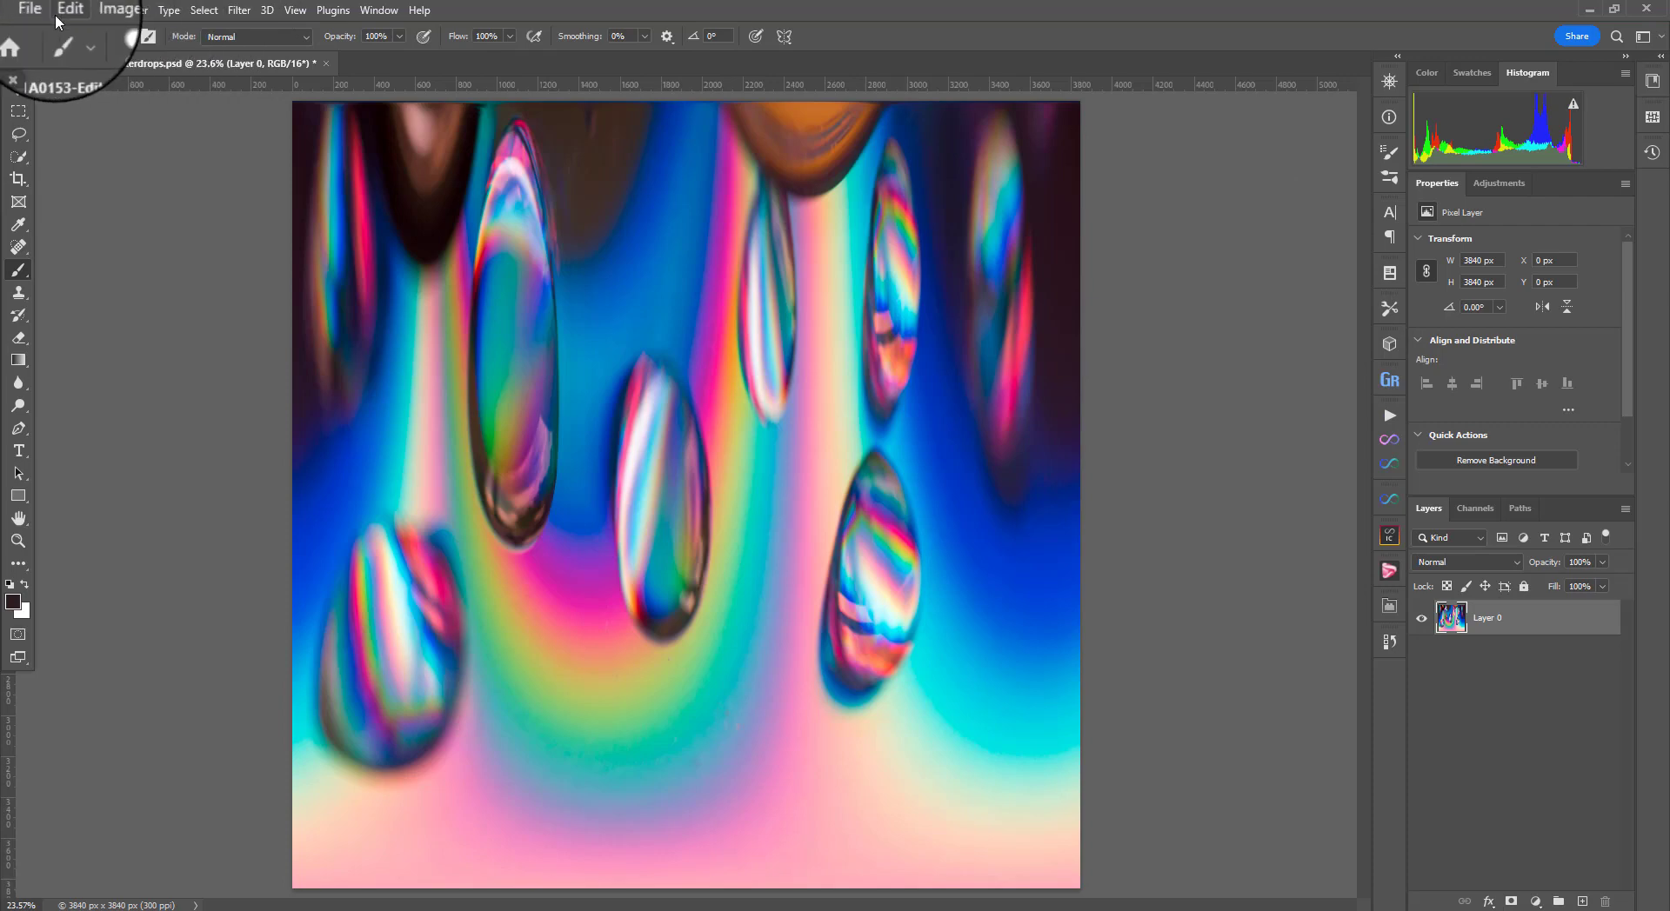
# Step: Flip the unwrapped image vertically
pyautogui.click(68, 11)
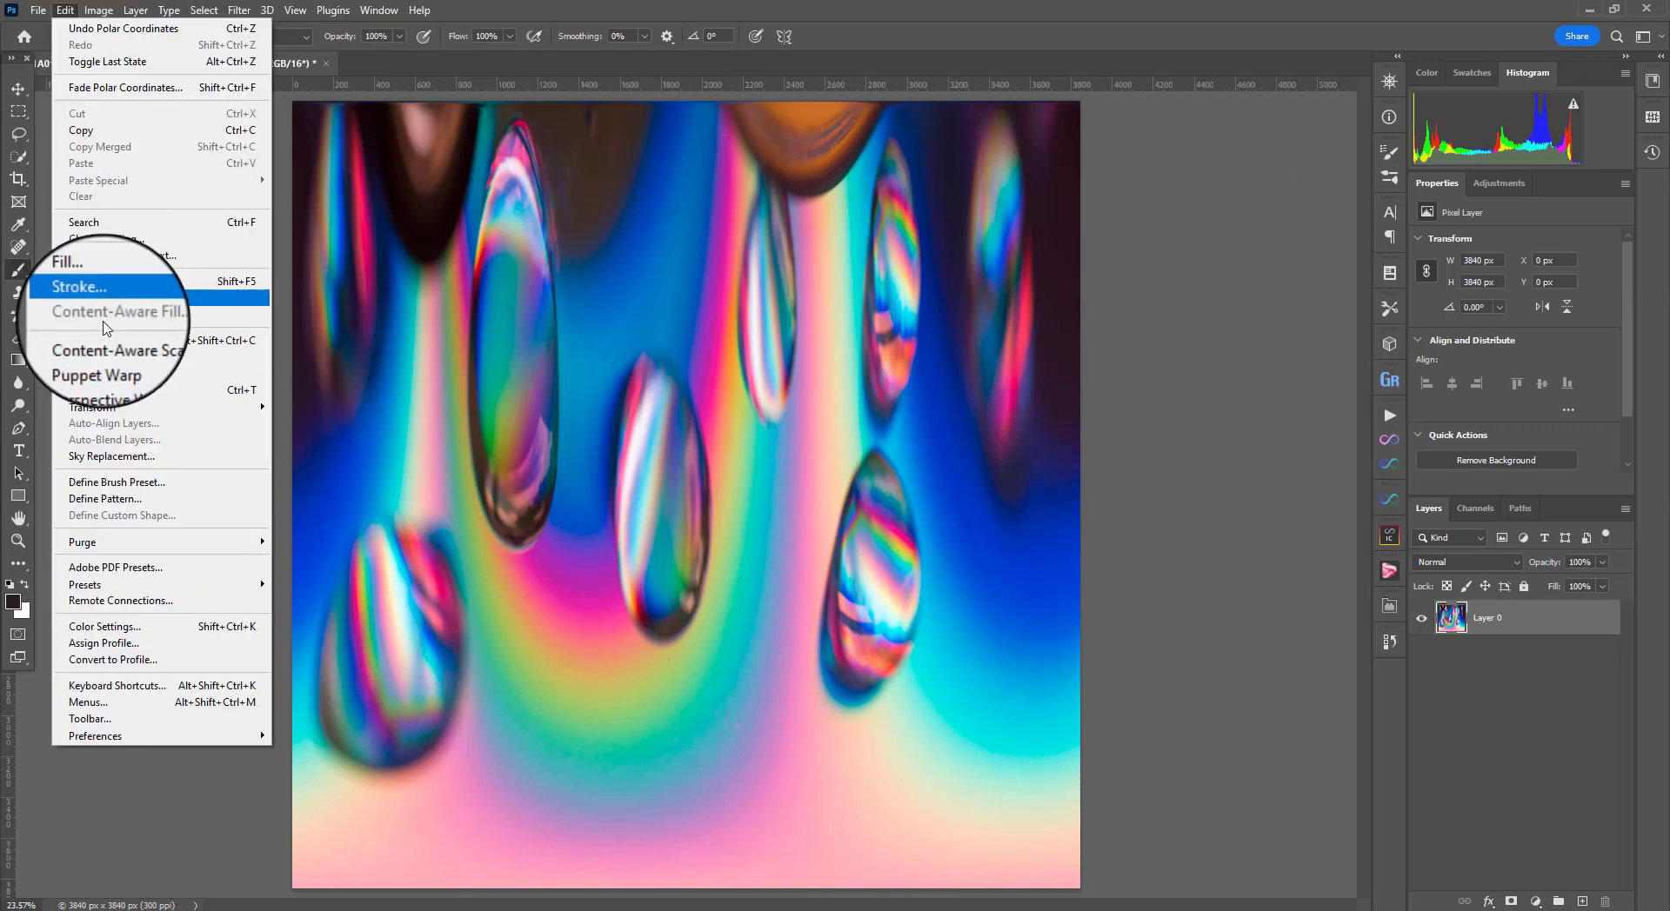
pyautogui.moveTo(253, 407)
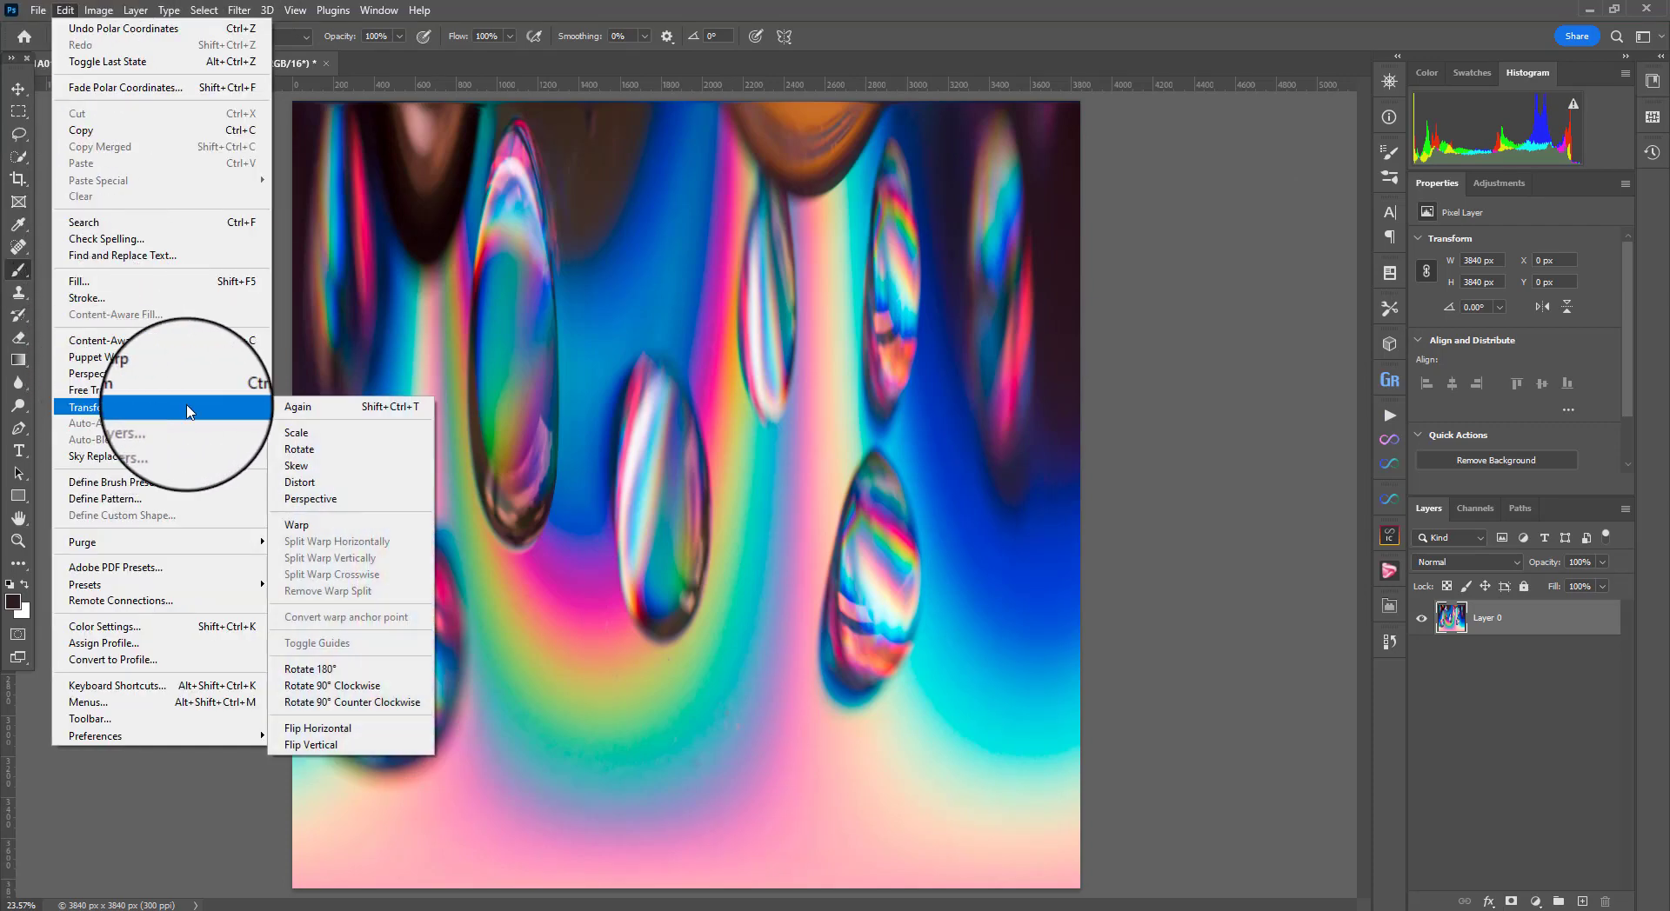
pyautogui.click(343, 756)
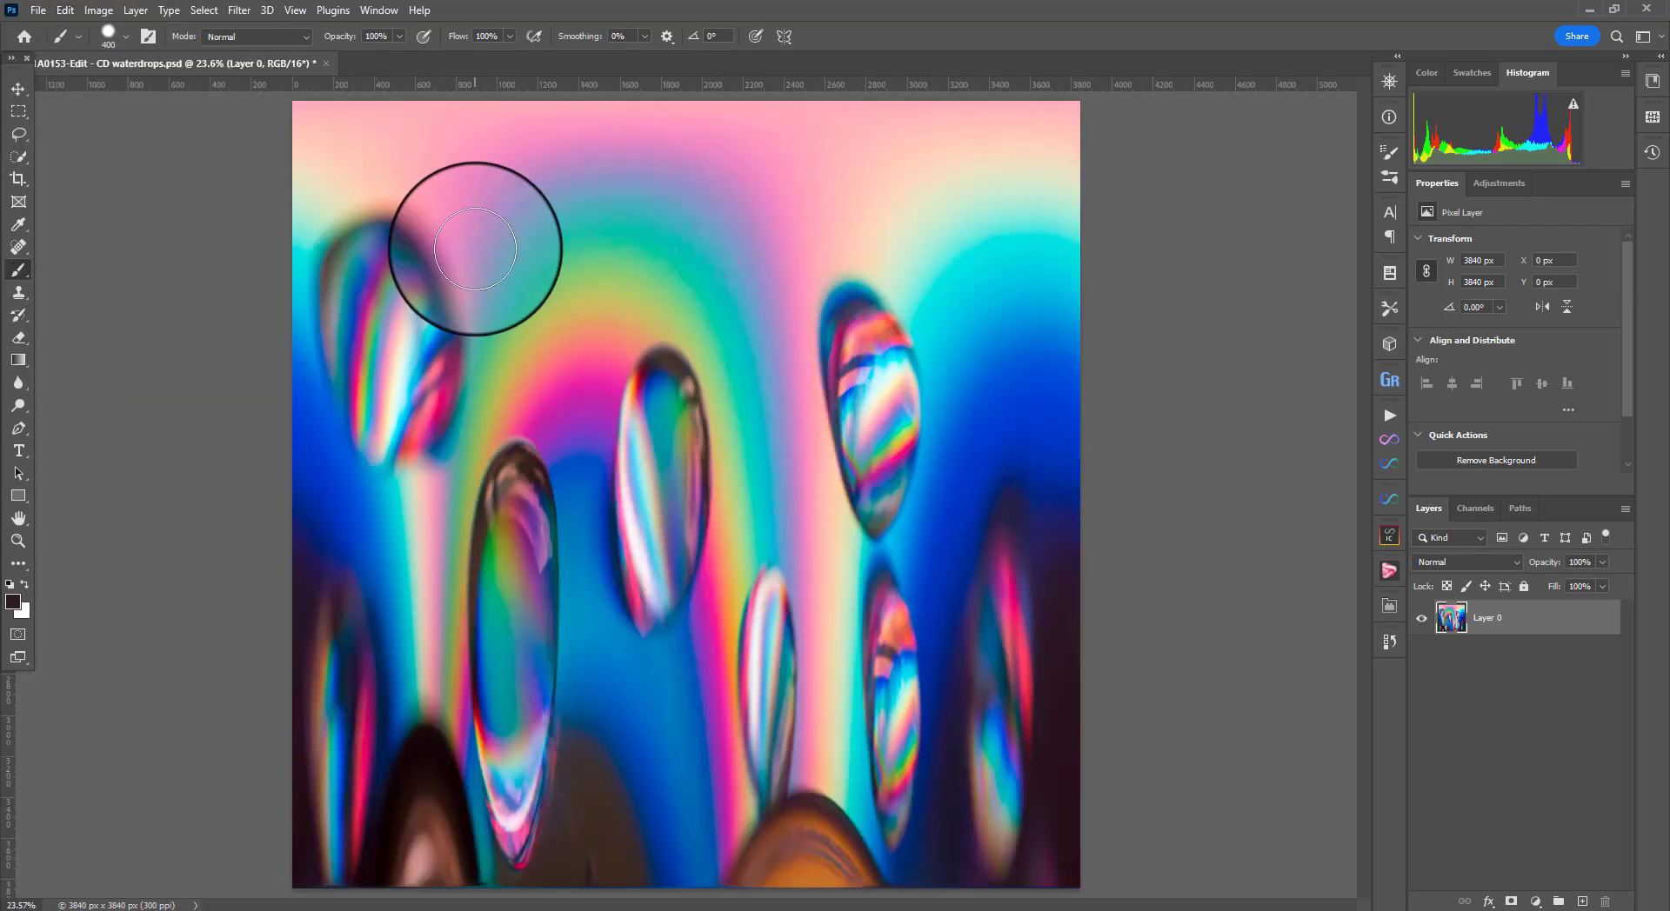
# Step: Rewrap the image into a circle with Polar Coordinates set to Rectangular to Polar
pyautogui.click(233, 10)
pyautogui.moveTo(307, 275)
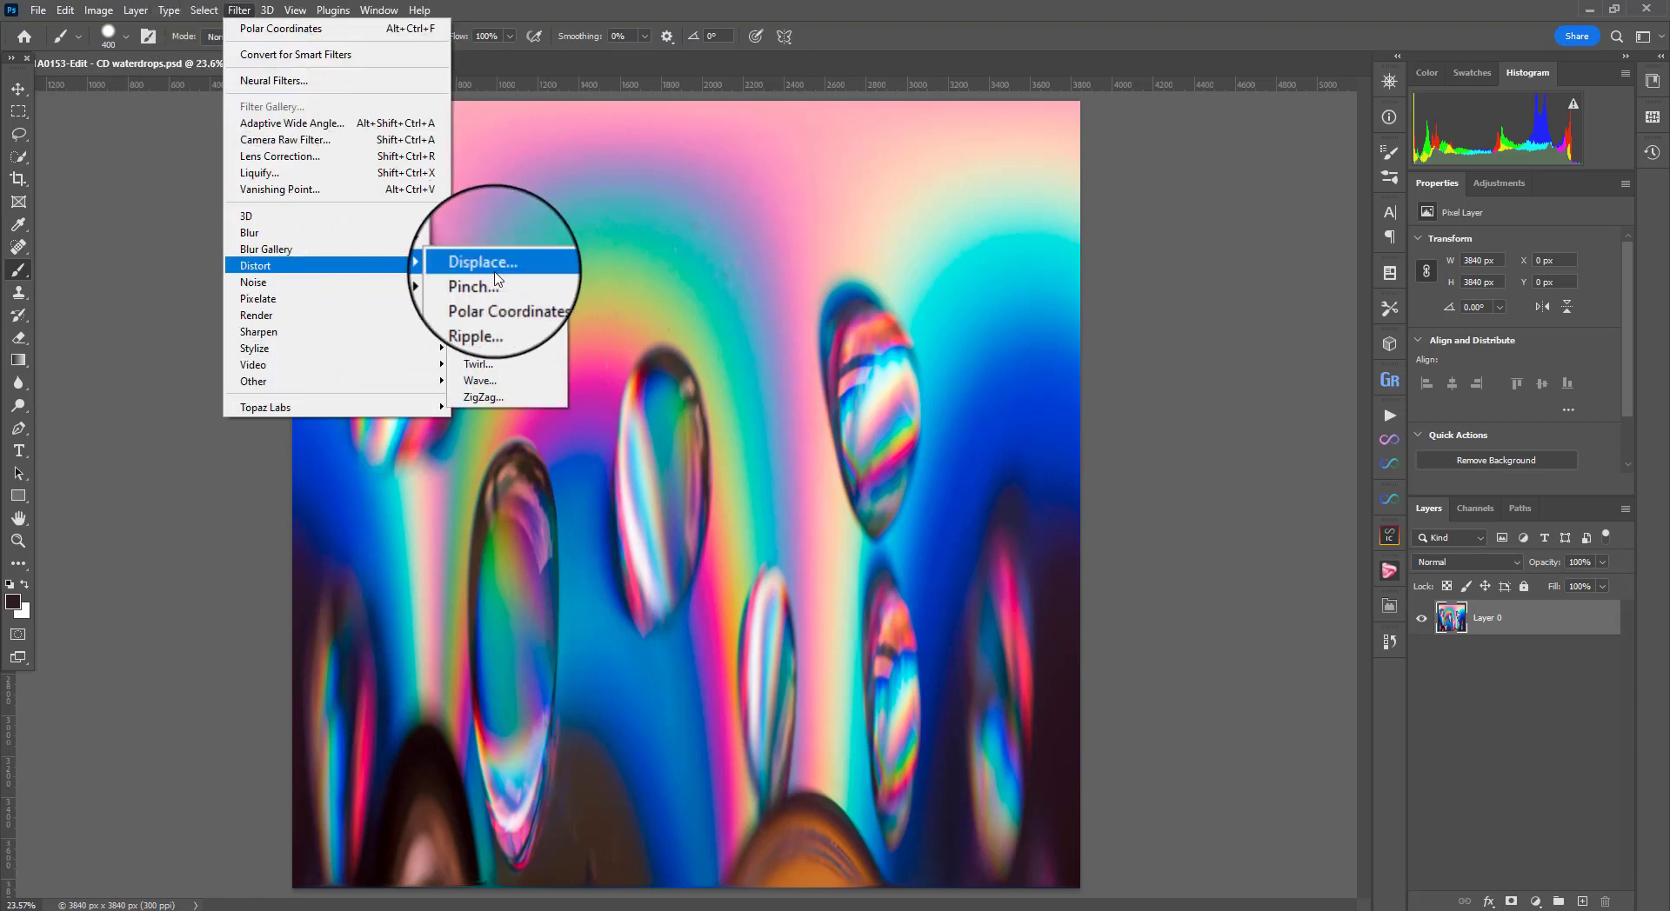
pyautogui.click(491, 297)
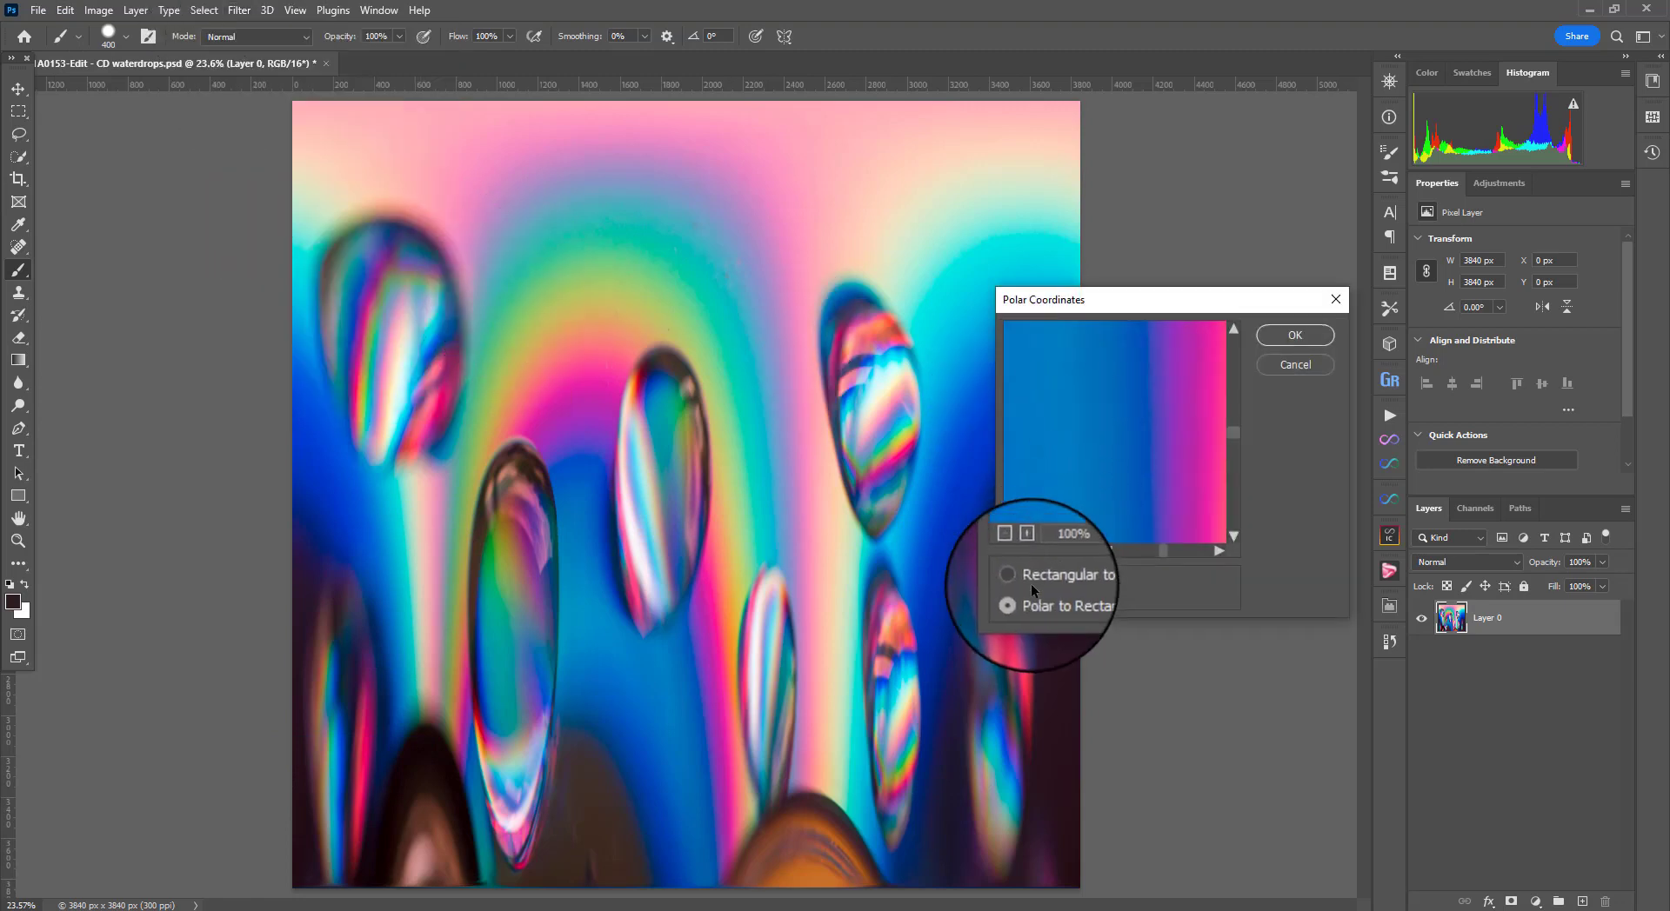
pyautogui.click(1026, 578)
pyautogui.click(1319, 335)
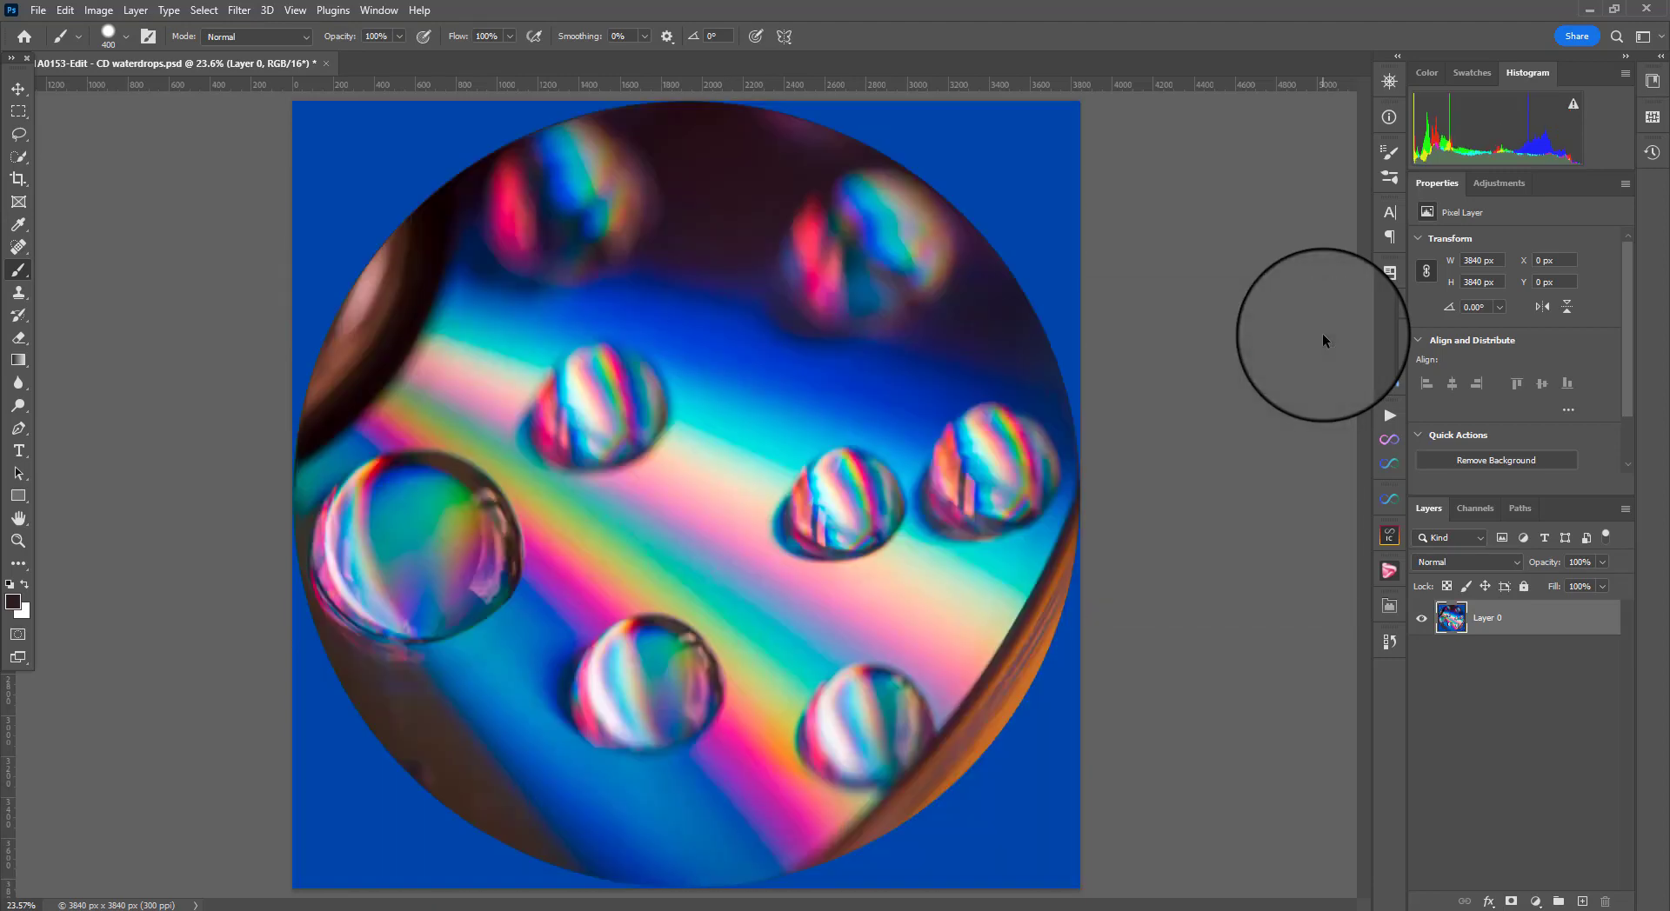
pyautogui.click(1382, 418)
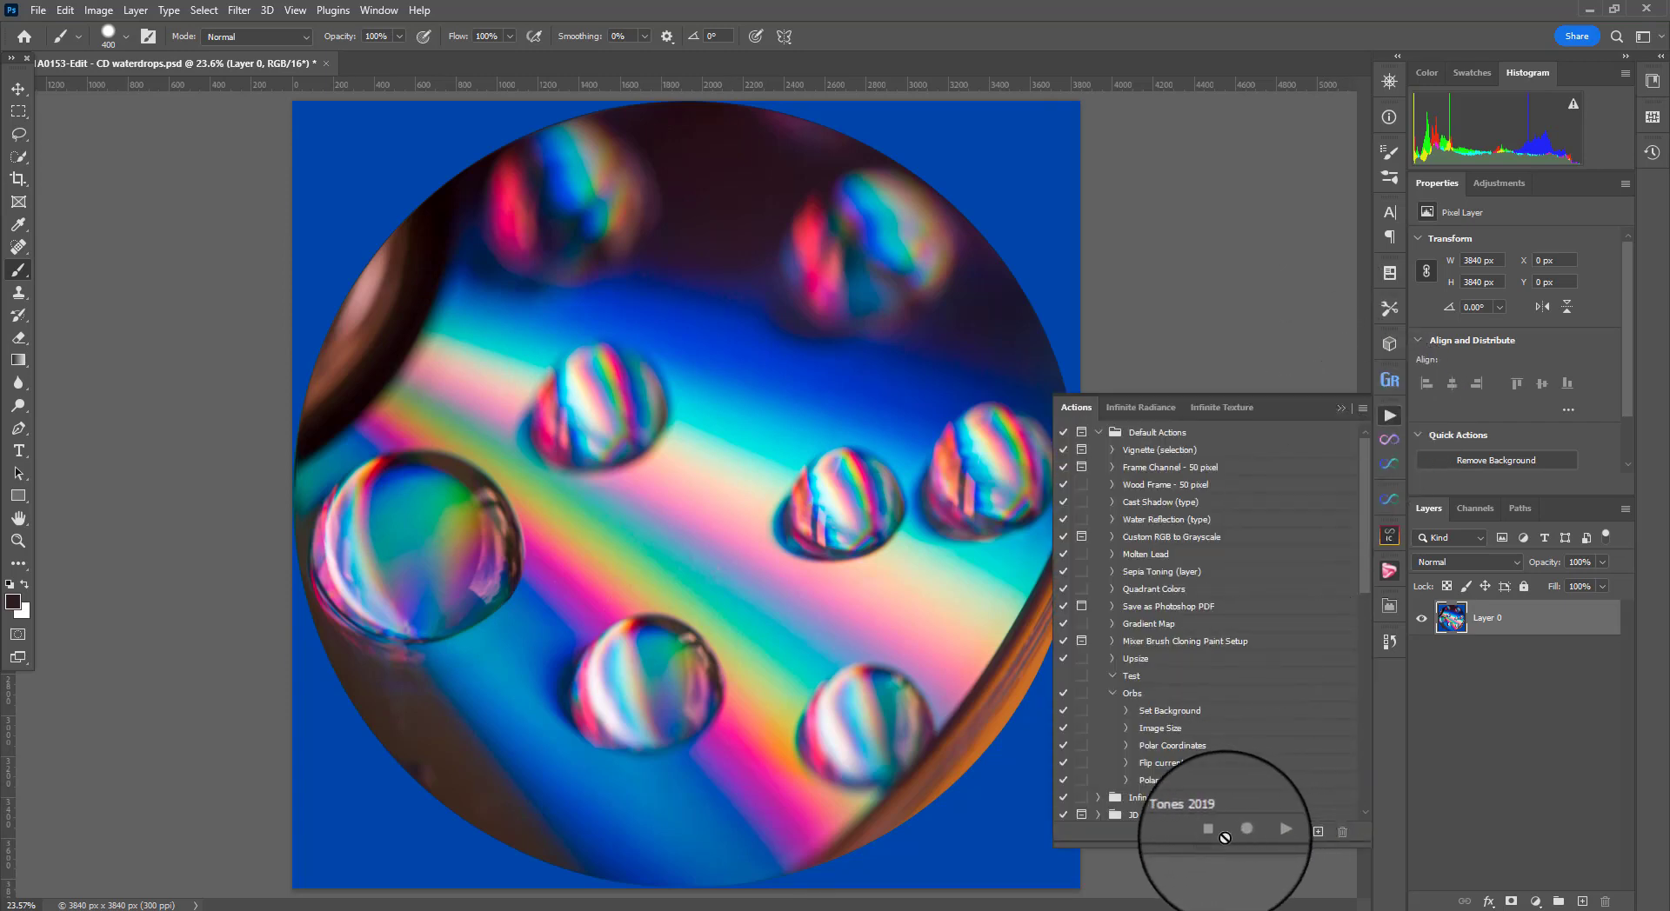
pyautogui.click(1331, 403)
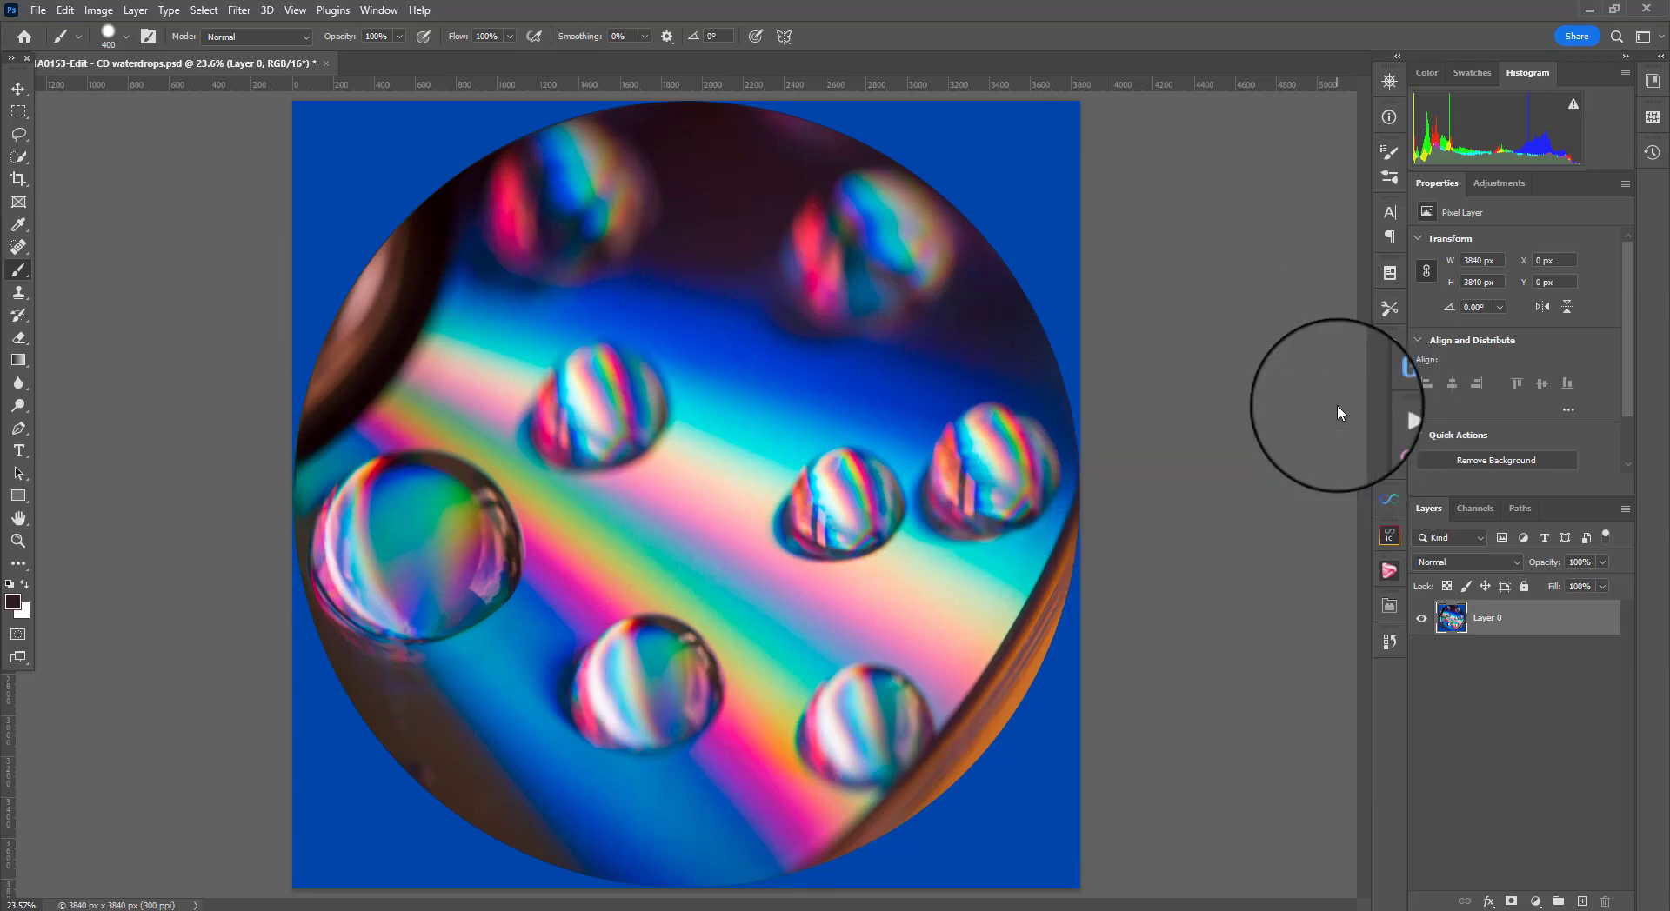